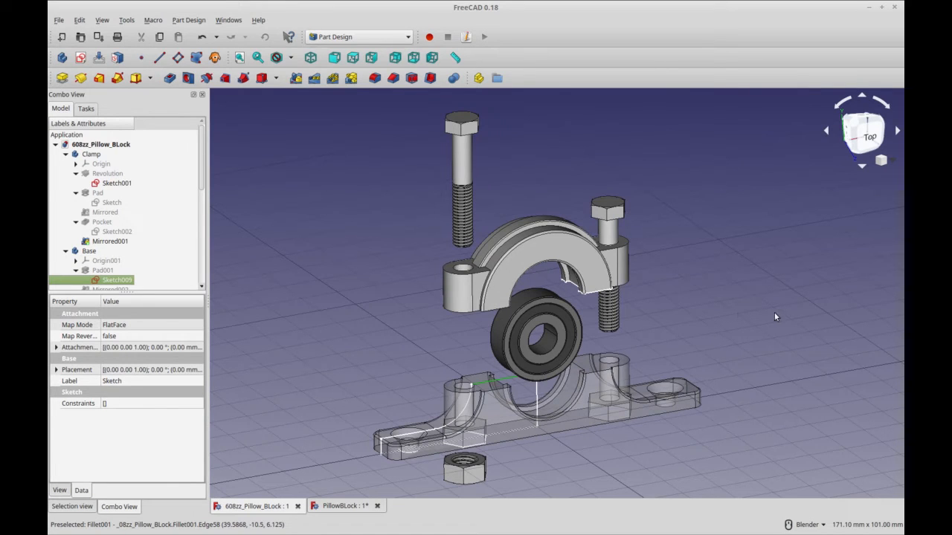
Examine the exploded 608zz pillow block assembly and its model tree, covering the clamp, base, bearing, M5x30 screws and M6 nut
middle_click_drag(769, 319, 738, 378)
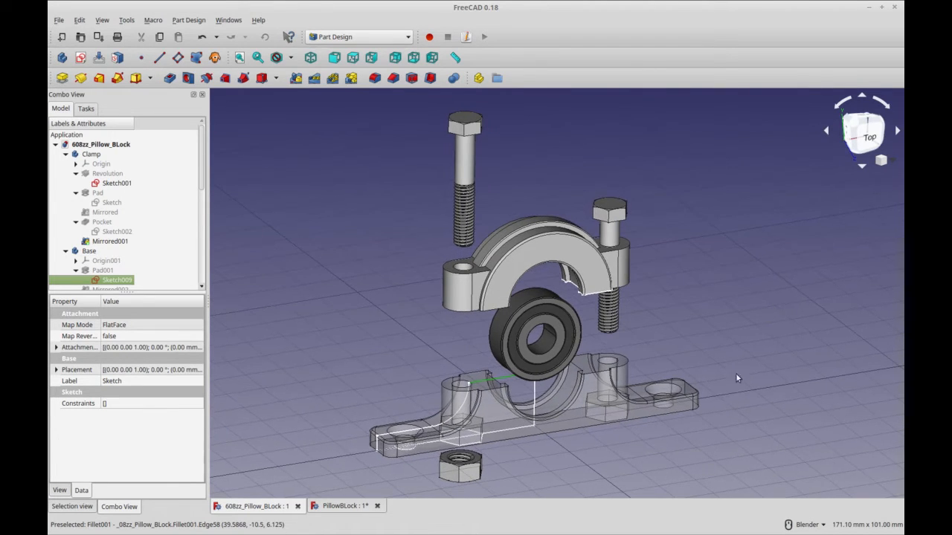
left_click(467, 155)
left_click(383, 37)
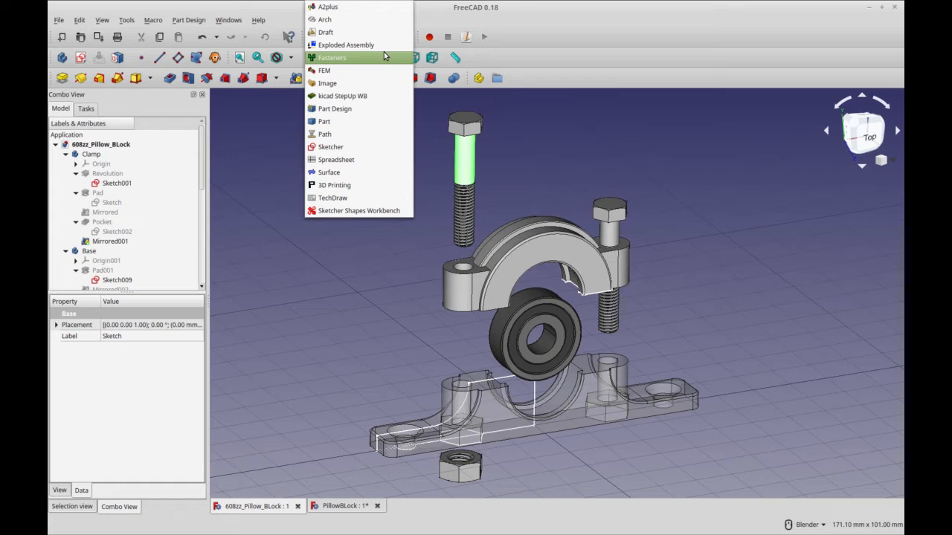
left_click(534, 39)
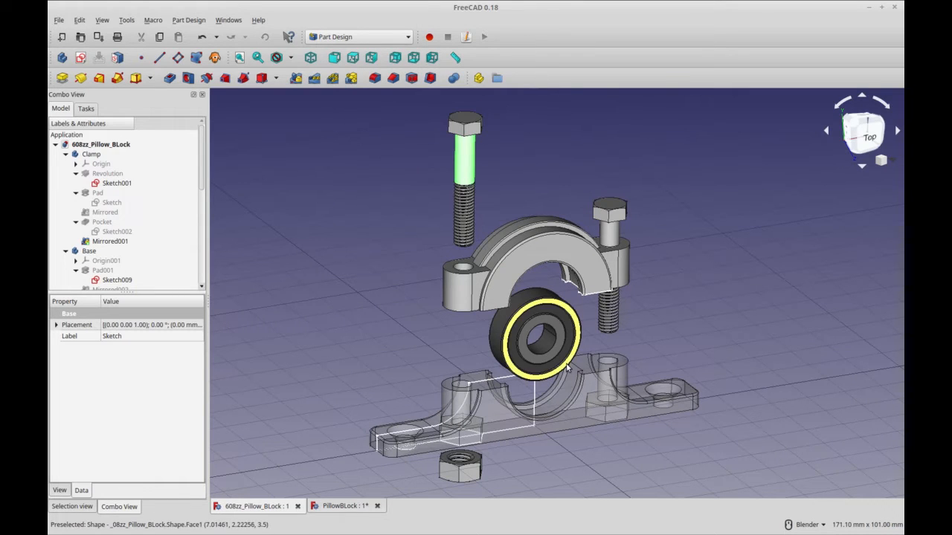
left_click(506, 464)
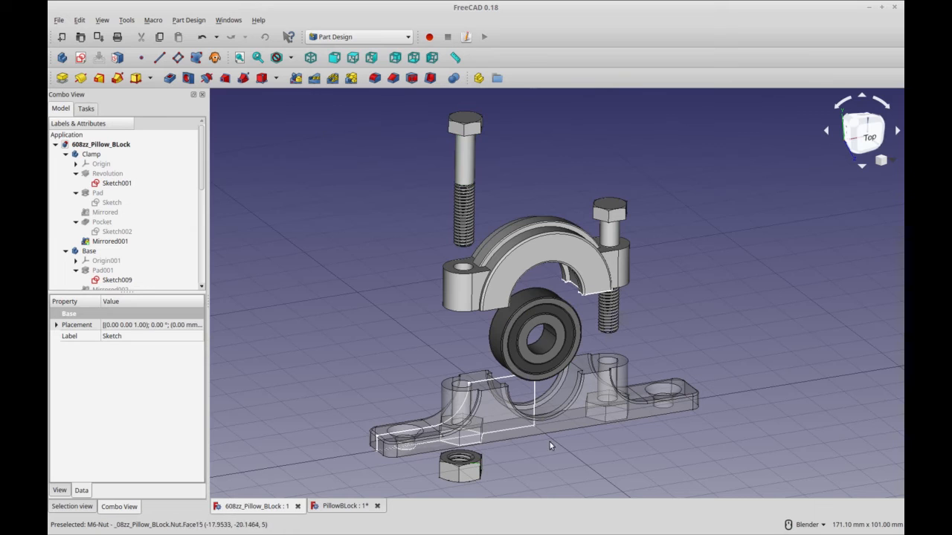
left_click(468, 159)
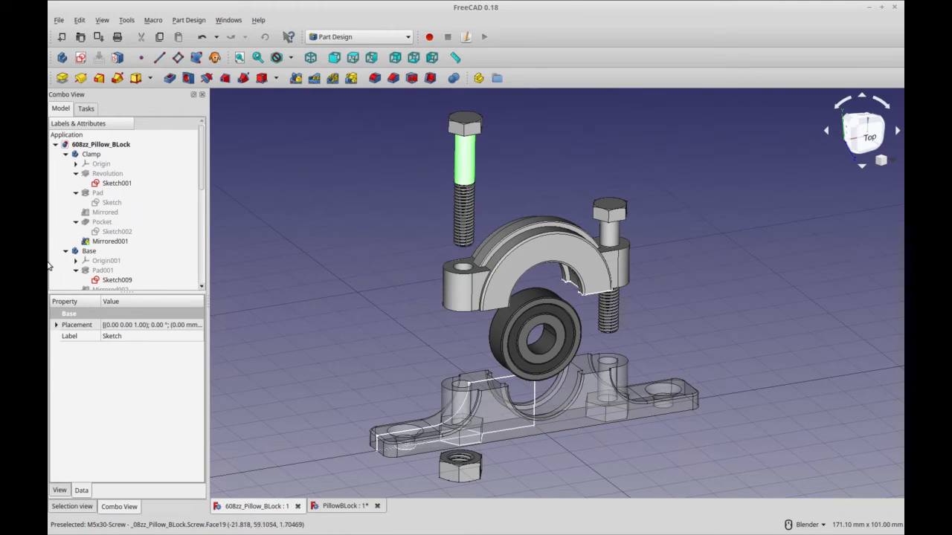
left_click_drag(201, 160, 201, 292)
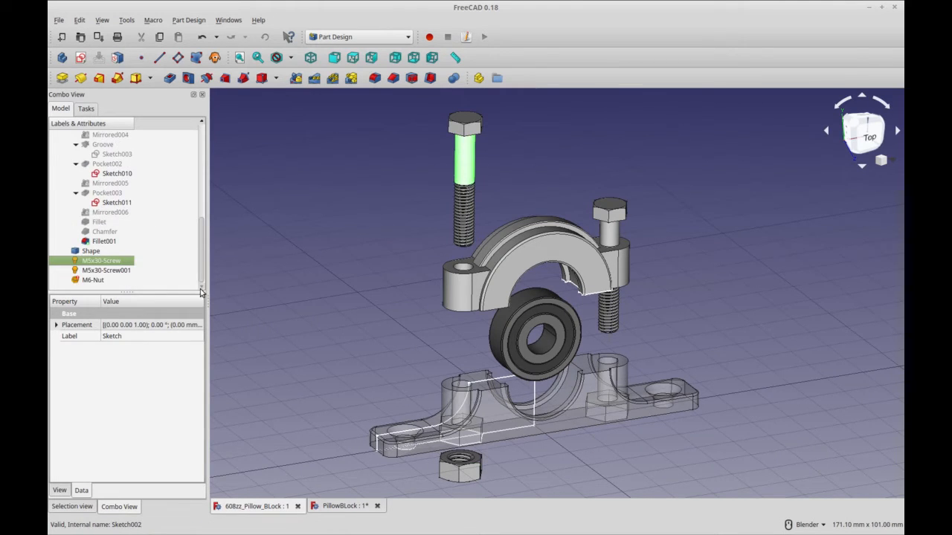
right_click(124, 261)
key("Escape")
mouse_move(576, 363)
middle_mouse_down()
mouse_move(576, 217)
mouse_move(586, 350)
middle_mouse_up()
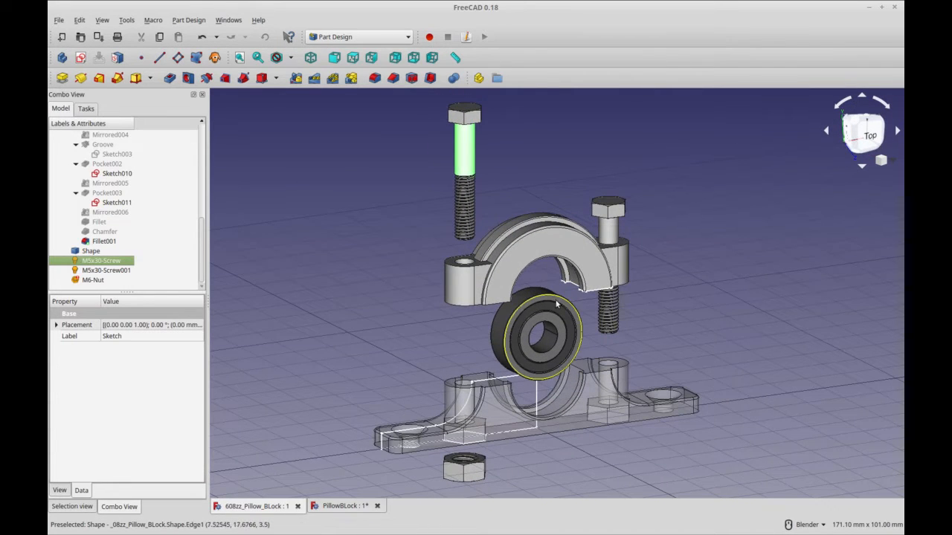
left_click(532, 297)
left_click(510, 327)
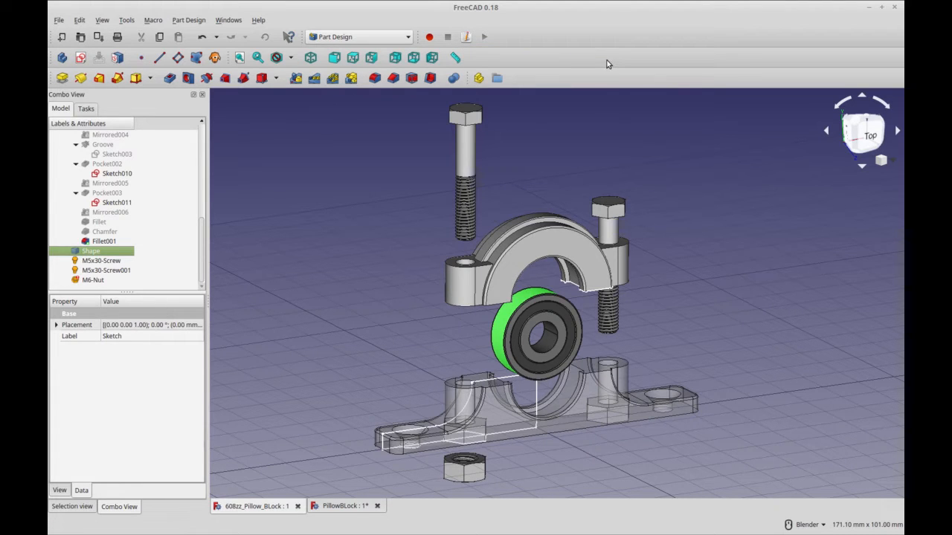
left_click(759, 304)
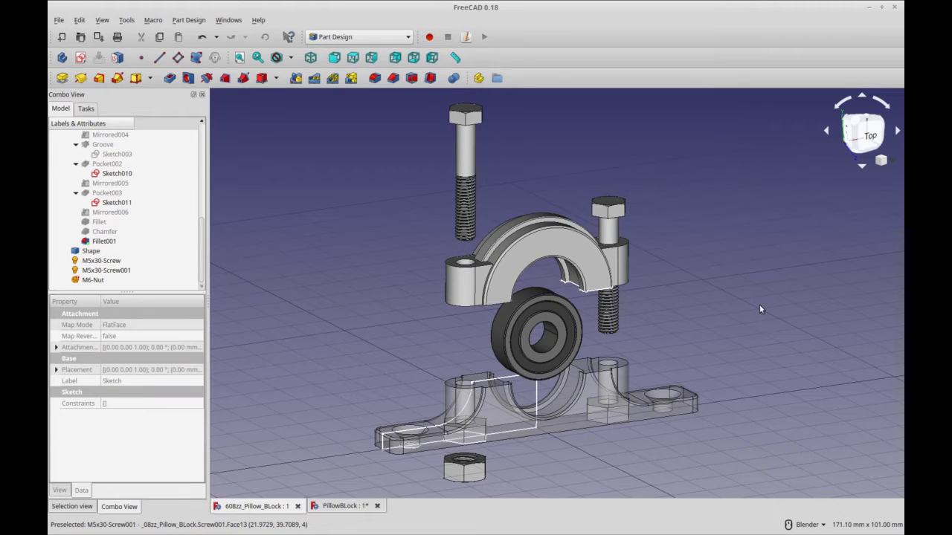
In the PillowBLock document, create a new body and start a sketch on its XY plane
left_click(601, 290)
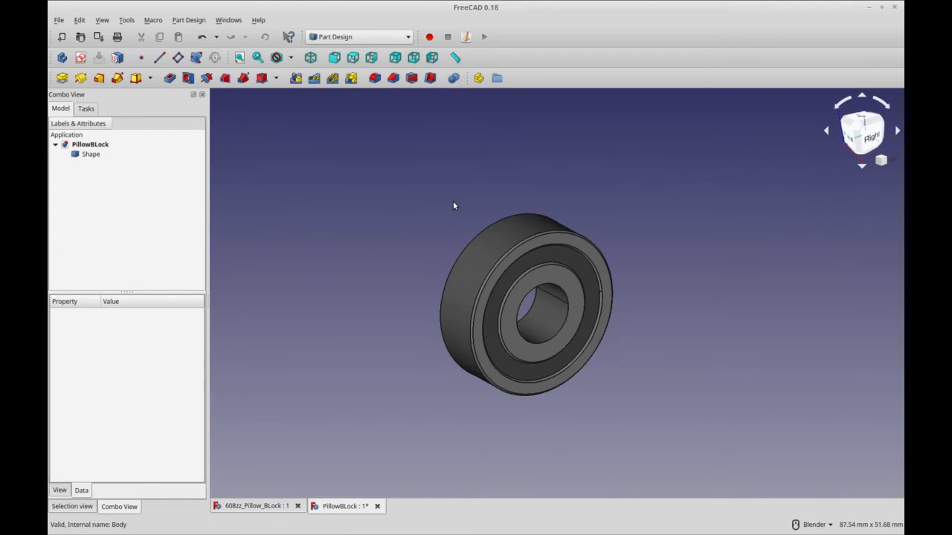
left_click(485, 263)
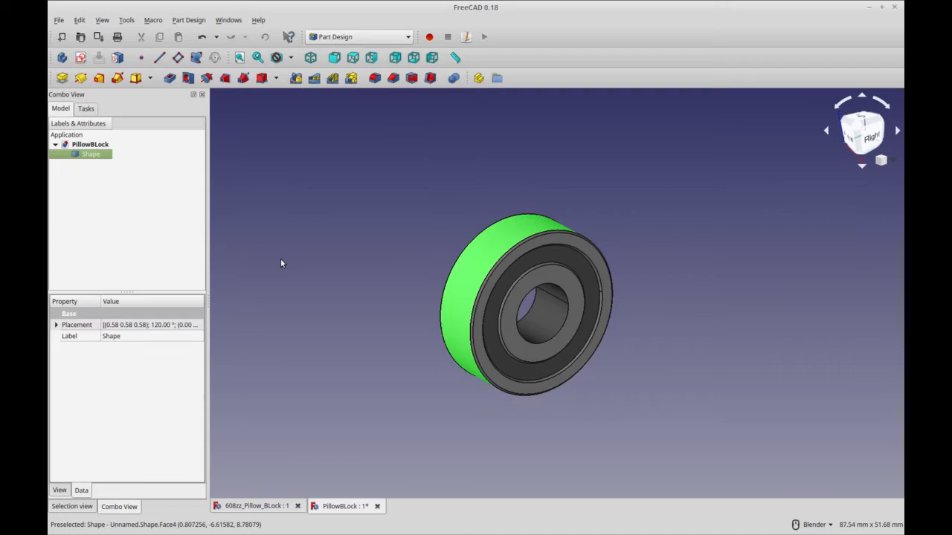
left_click(164, 246)
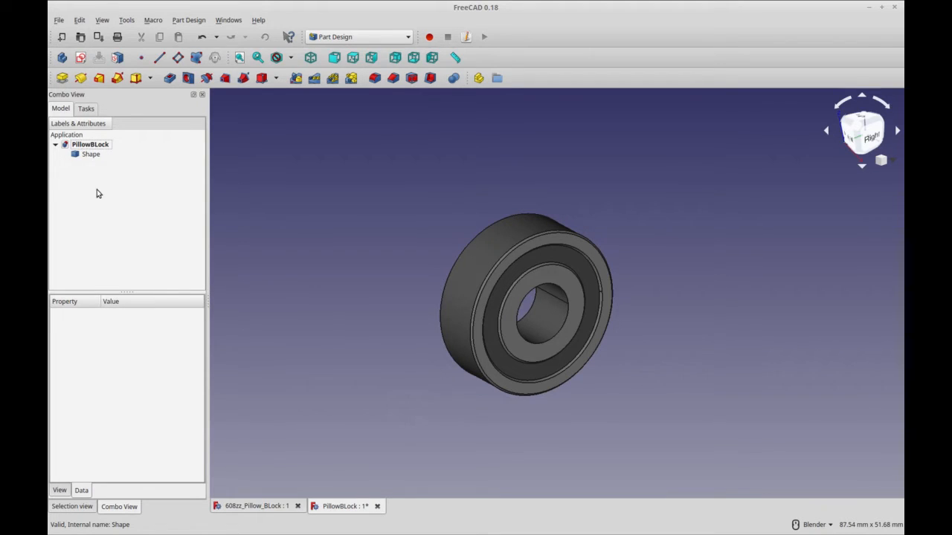
left_click(59, 58)
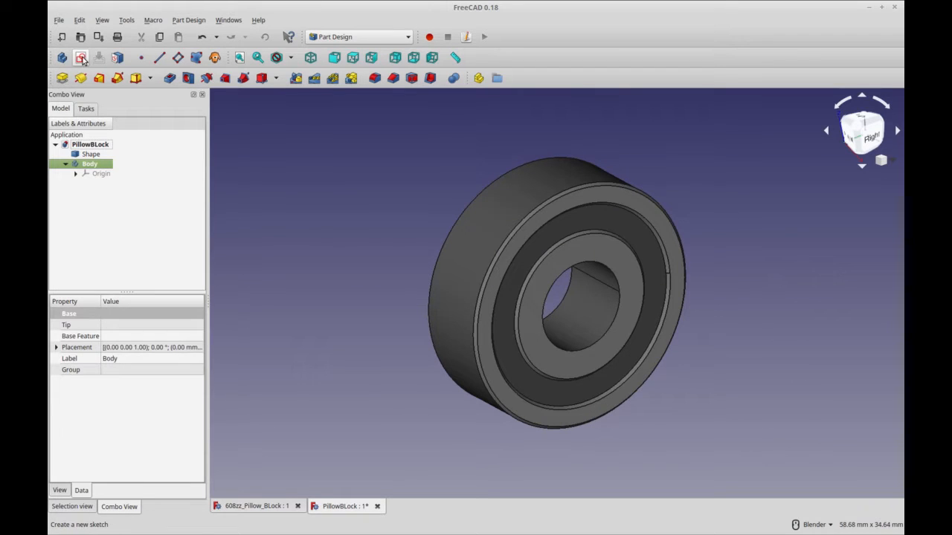
left_click(81, 58)
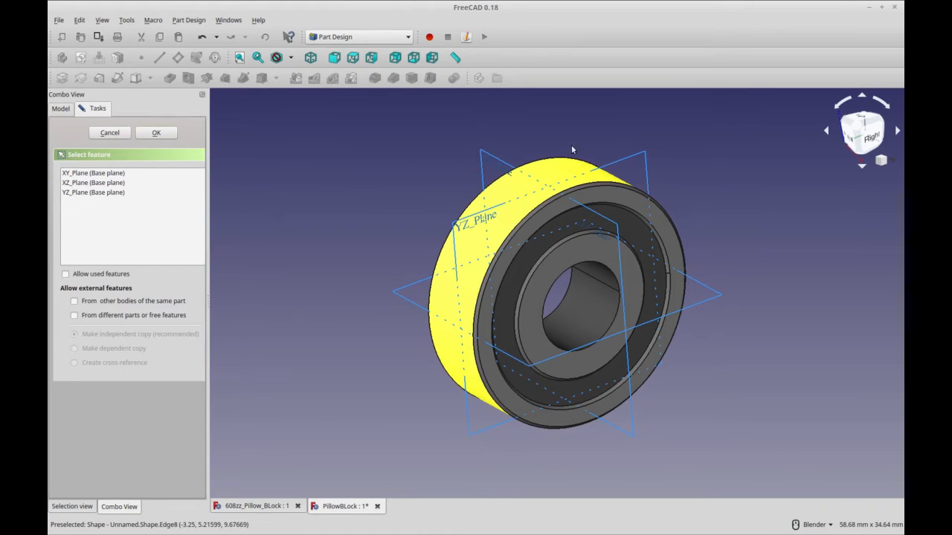
left_click(717, 298)
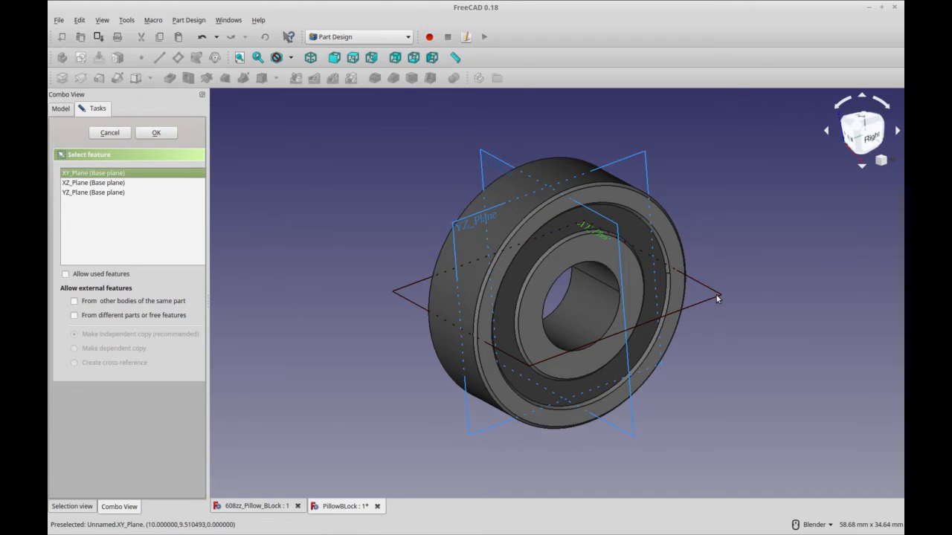
left_click(156, 133)
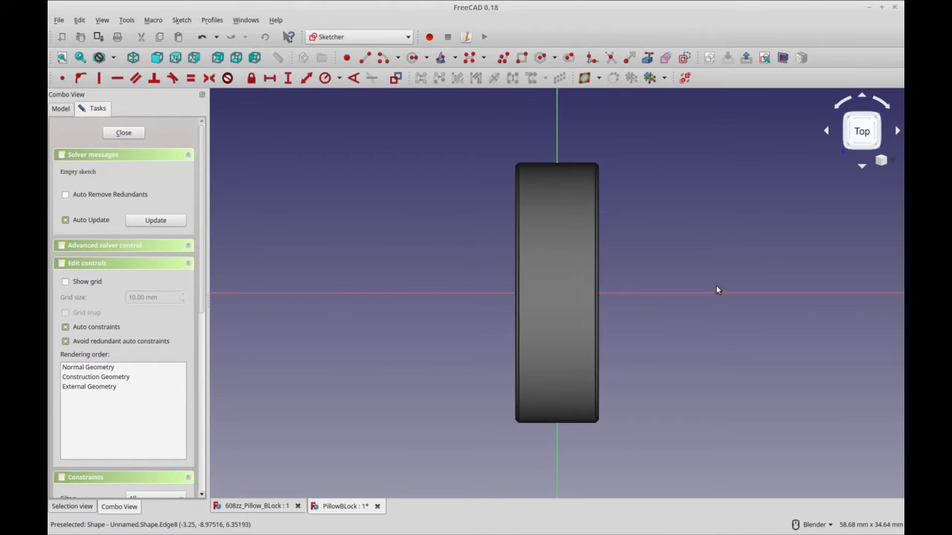
Start a polyline just above the bearing, tracing an inverted U-shaped inner channel over its width and the underside of the right lip
mouse_move(686, 343)
middle_mouse_down("shift")
mouse_move(675, 352)
mouse_move(618, 348)
mouse_move(593, 331)
middle_mouse_up("shift")
scroll(675, 353, "down", 2)
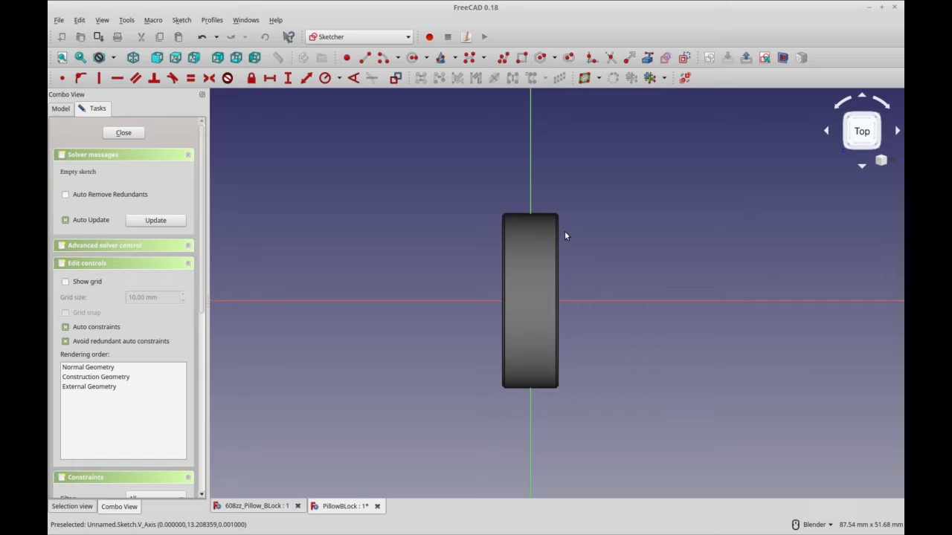
left_click(503, 60)
left_click(494, 227)
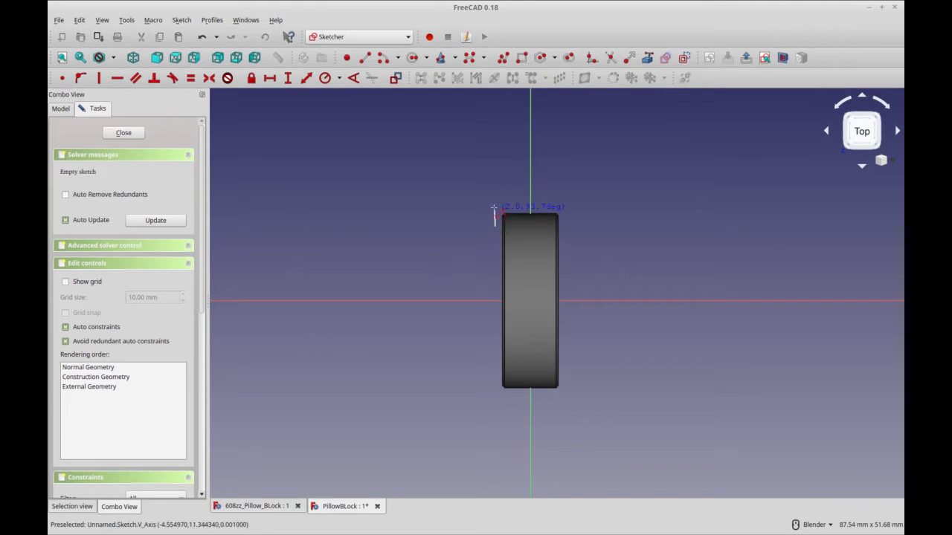
left_click(494, 206)
left_click(572, 206)
left_click(572, 222)
left_click(588, 221)
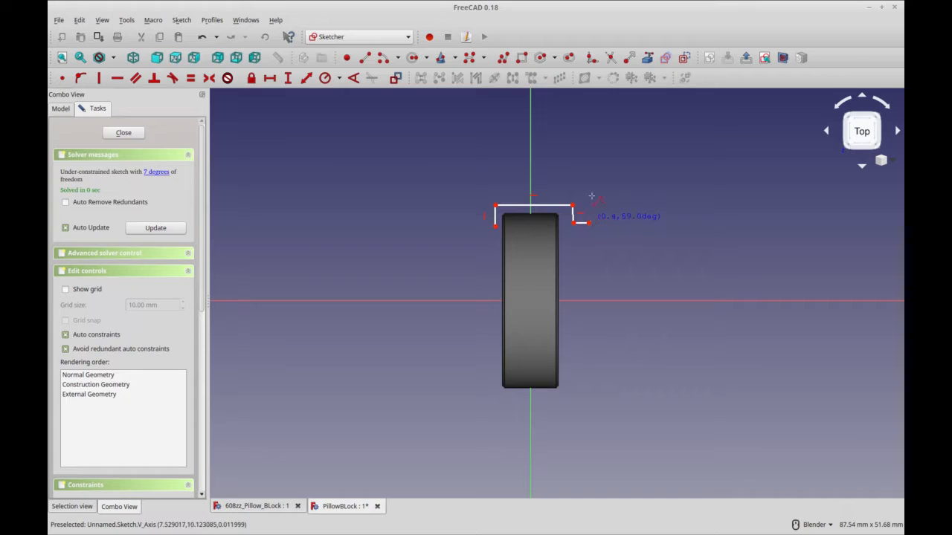
Close the polyline around the outside with a small raised boss at mid-width, and constrain the right lip's inner edge vertical
left_click(587, 183)
left_click(543, 184)
left_click(543, 174)
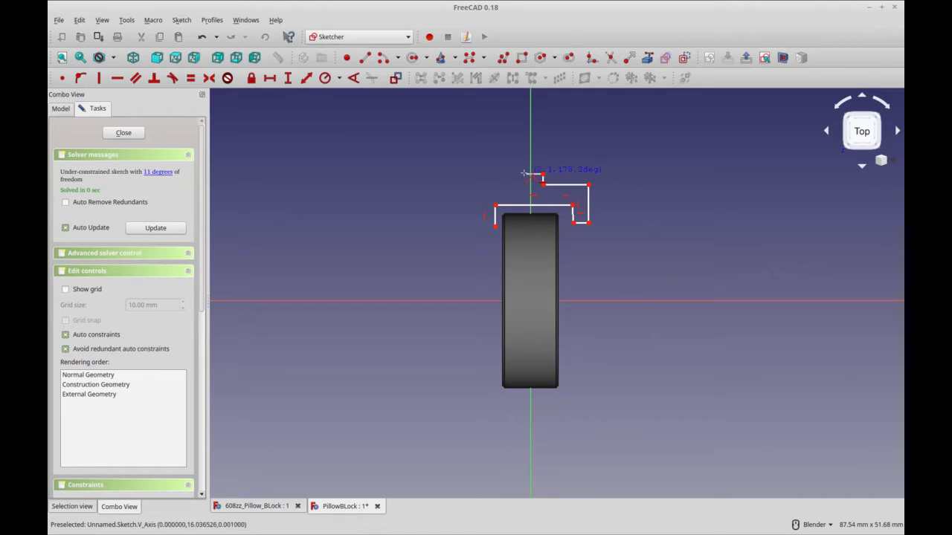
left_click(524, 175)
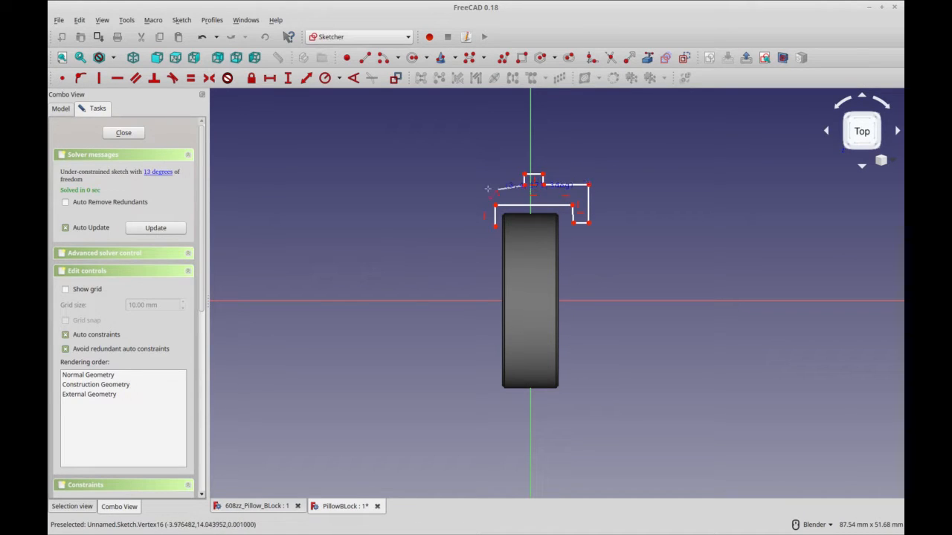
left_click(476, 184)
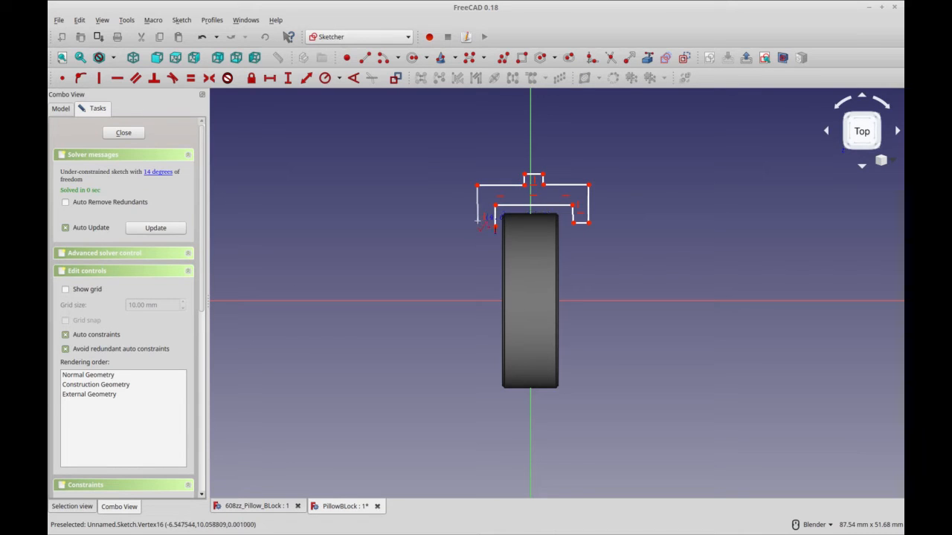
left_click(476, 224)
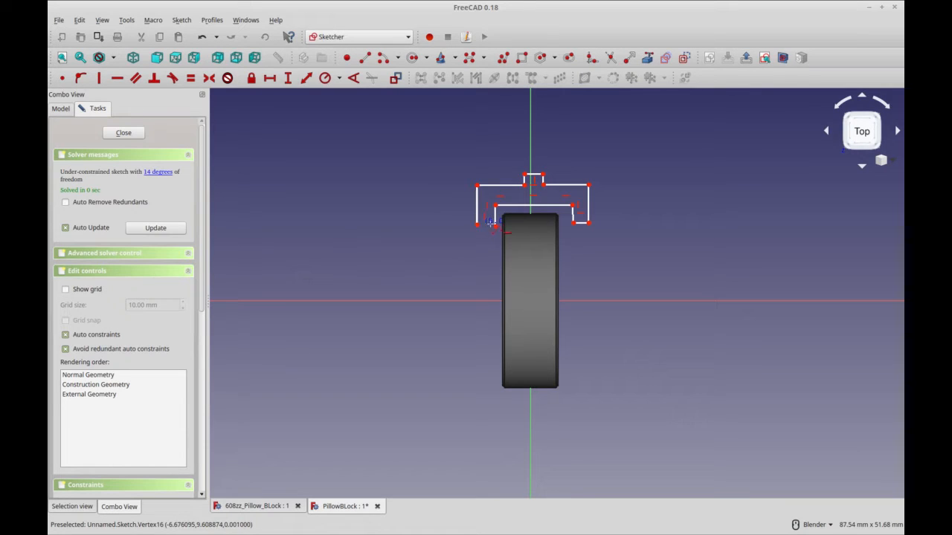
left_click(495, 225)
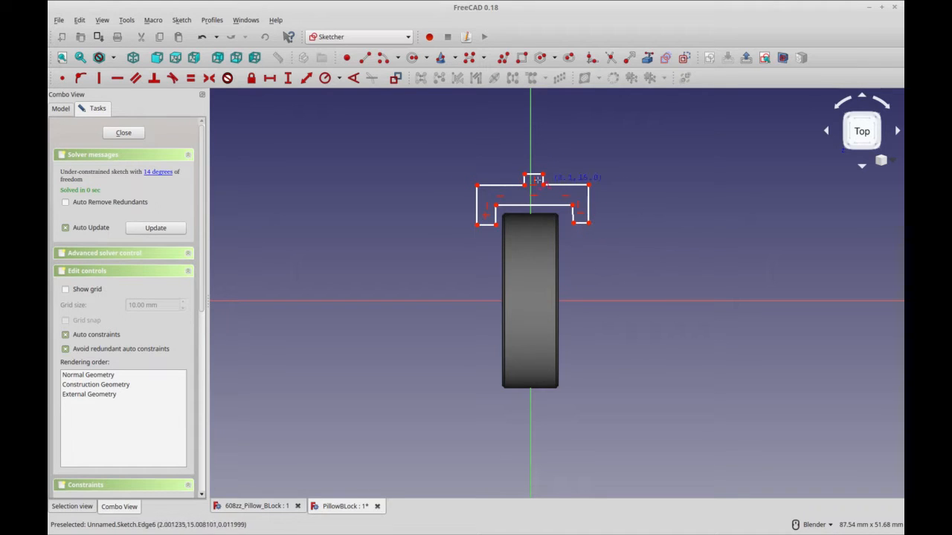
right_click(440, 235)
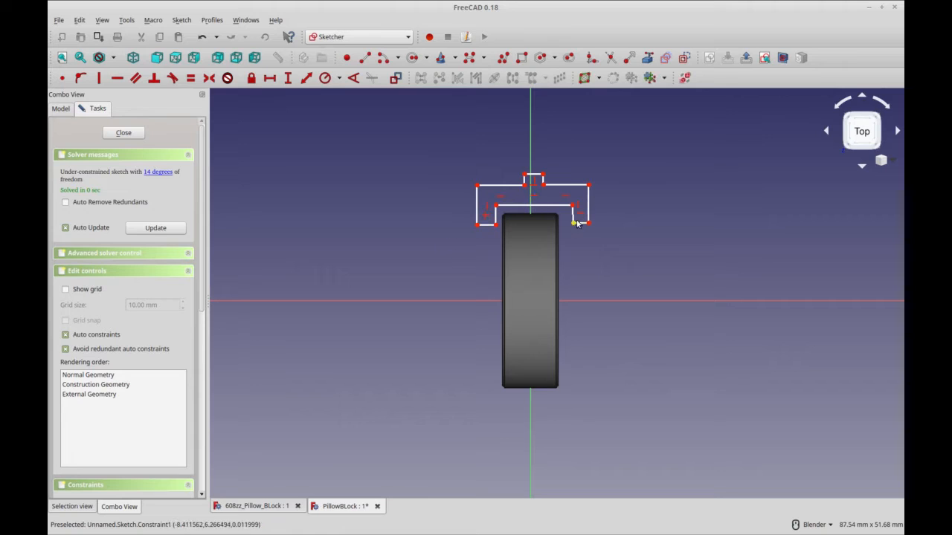
left_click(573, 214)
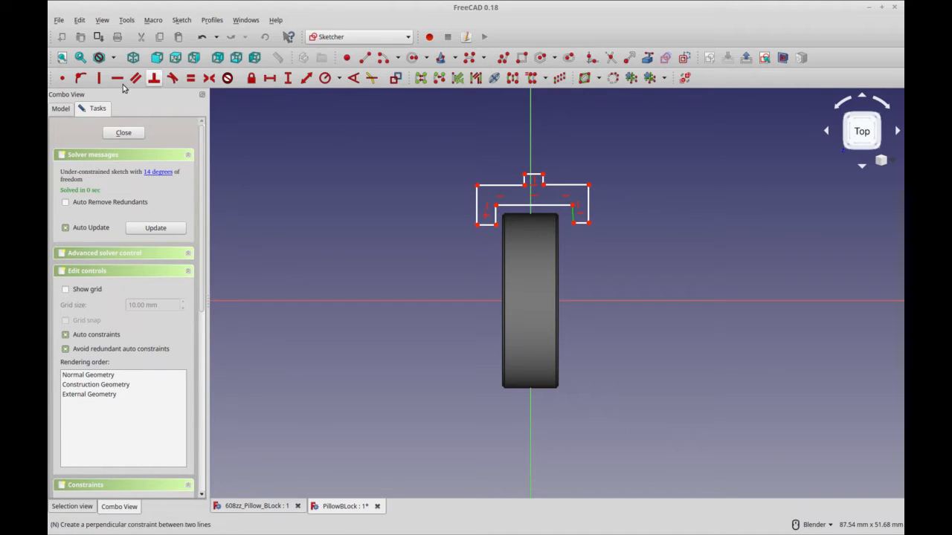
left_click(104, 83)
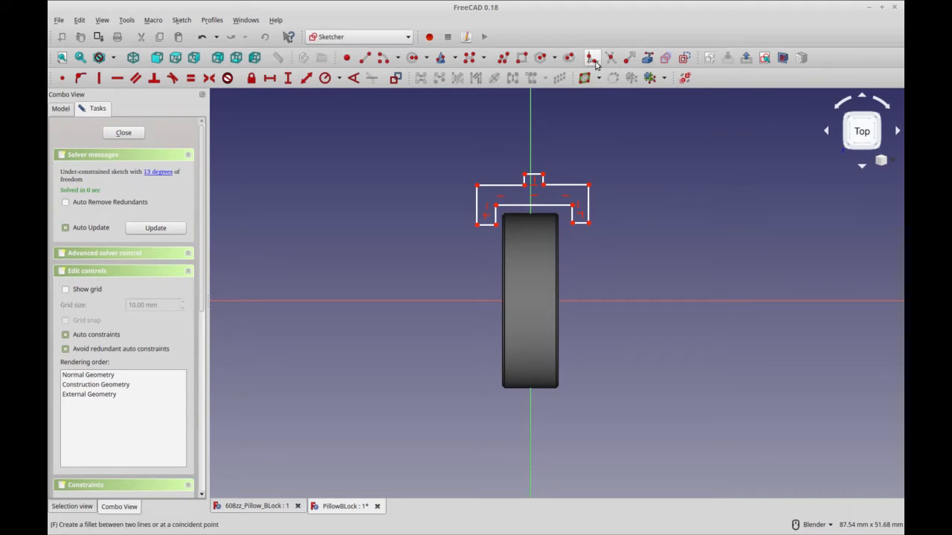
Fillet the profile's eight outer corners: the four at the central boss, the two upper outer corners and the two lower outer lip corners
left_click(592, 61)
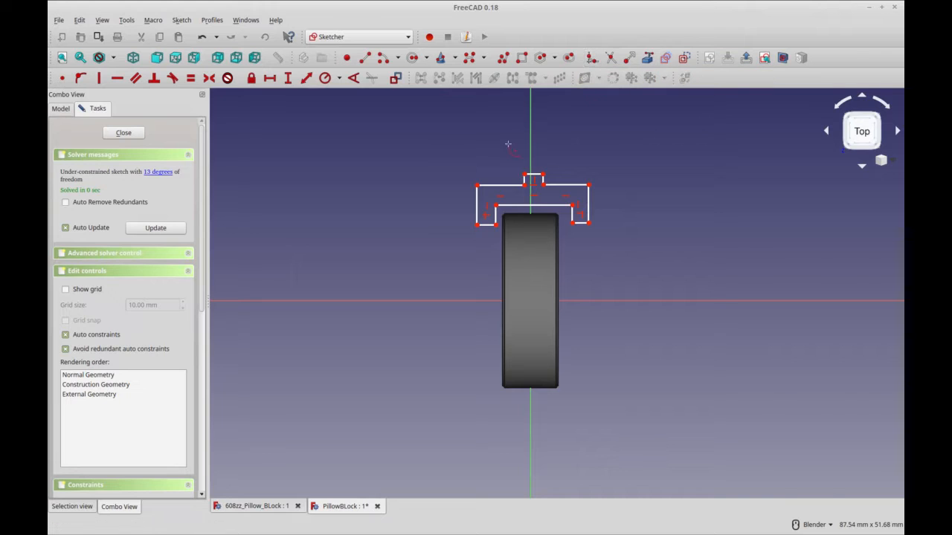
left_click(477, 183)
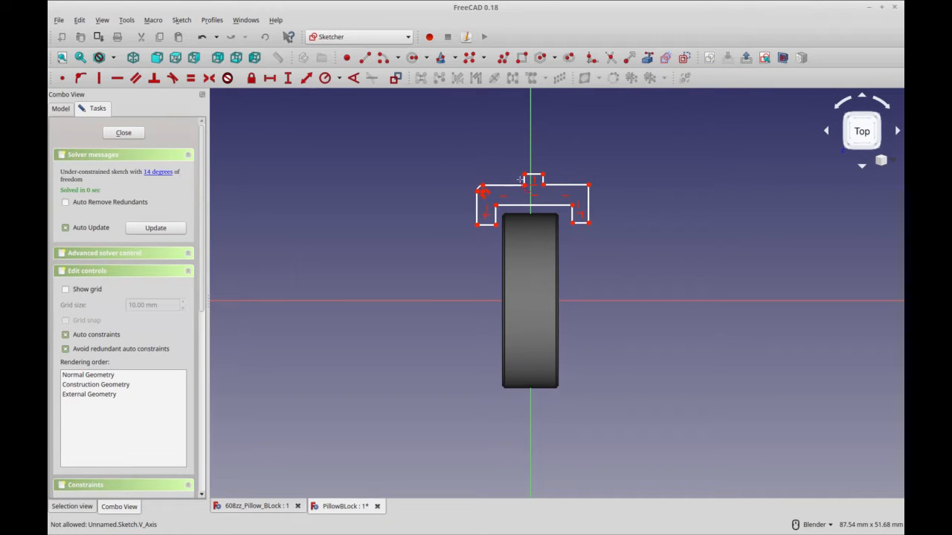
left_click(525, 183)
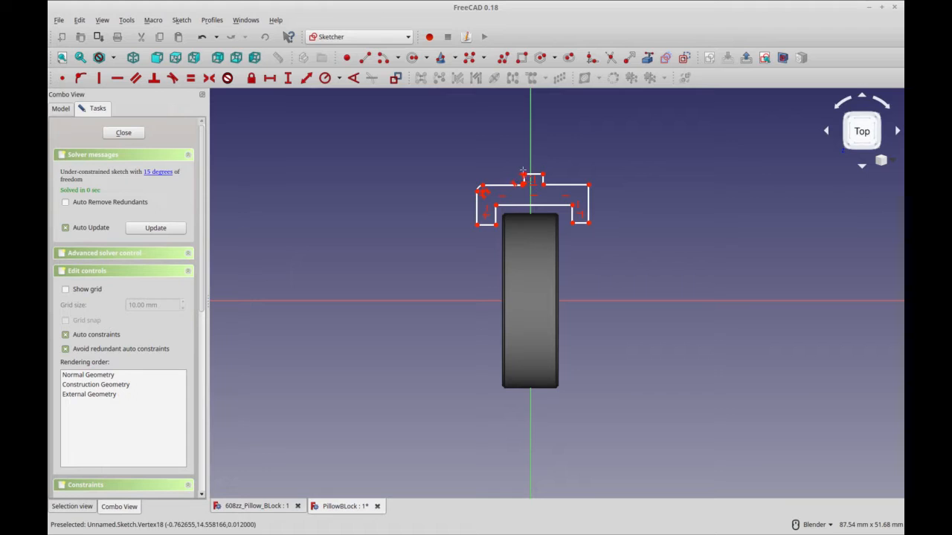
left_click(524, 173)
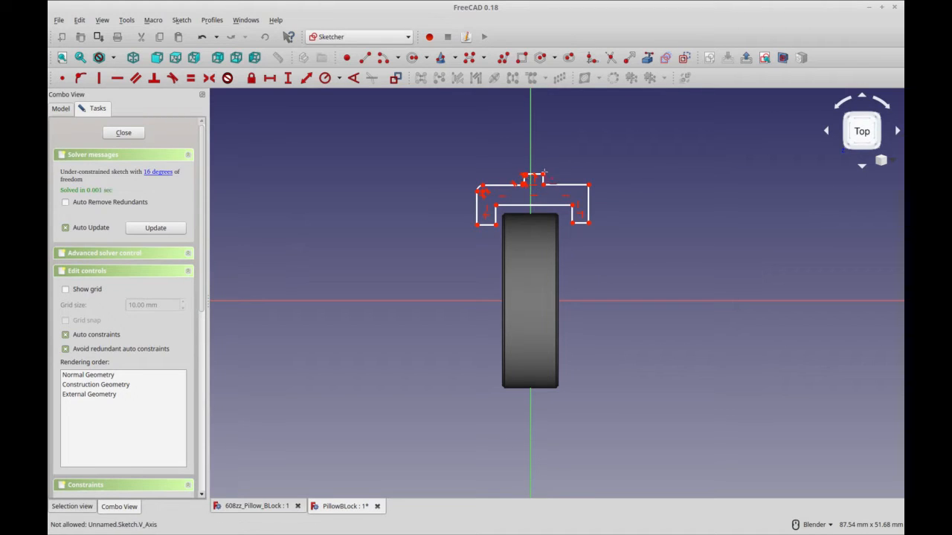
left_click(543, 175)
scroll(541, 177, "up", 4)
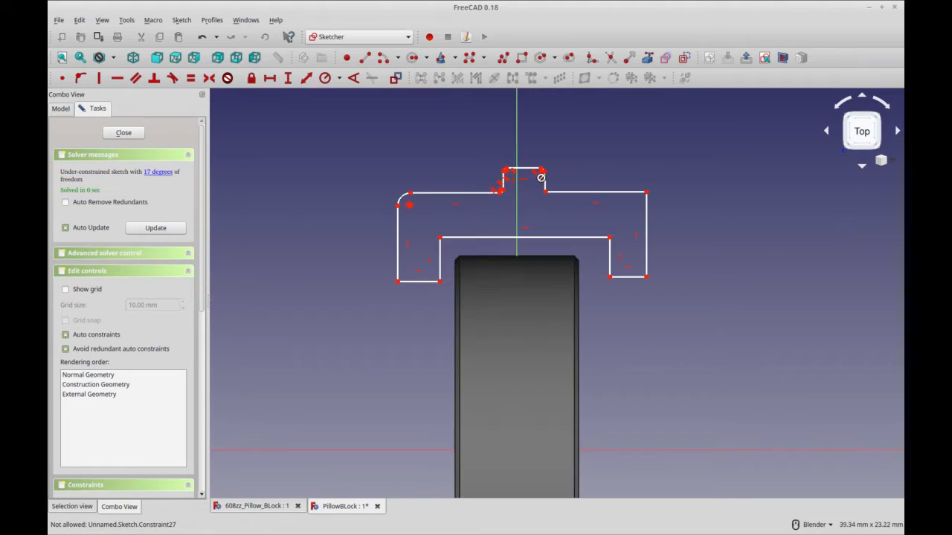
left_click(545, 191)
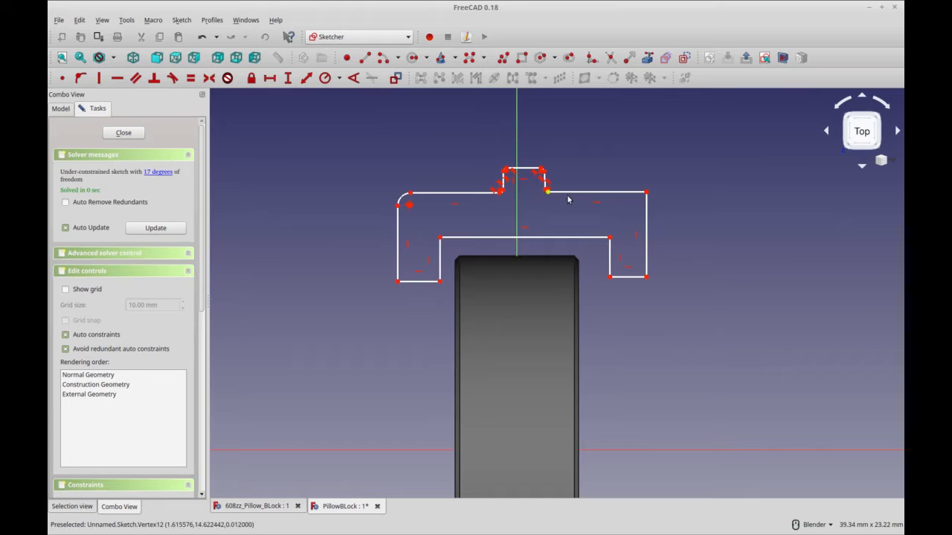
left_click(647, 193)
left_click(647, 277)
left_click(398, 282)
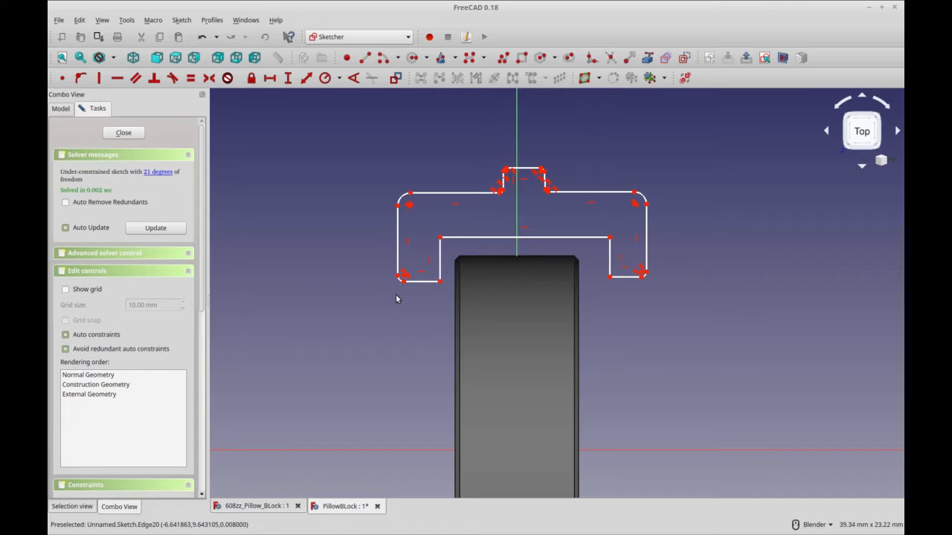
scroll(626, 343, "up", 2)
middle_click_drag(624, 305, 754, 446, "shift")
scroll(720, 419, "up", 2)
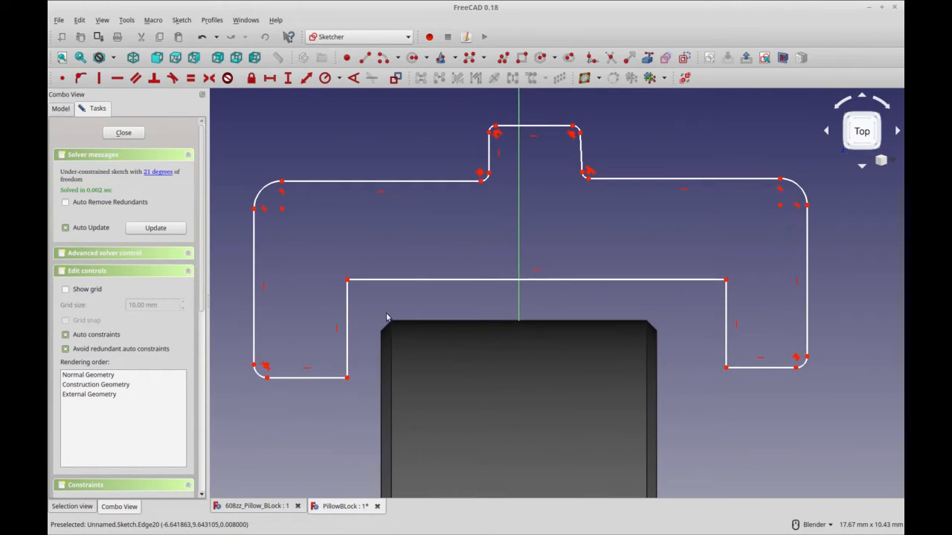
Constrain all eight corner fillets of the profile to an equal radius of 0.5 mm
left_click(272, 201)
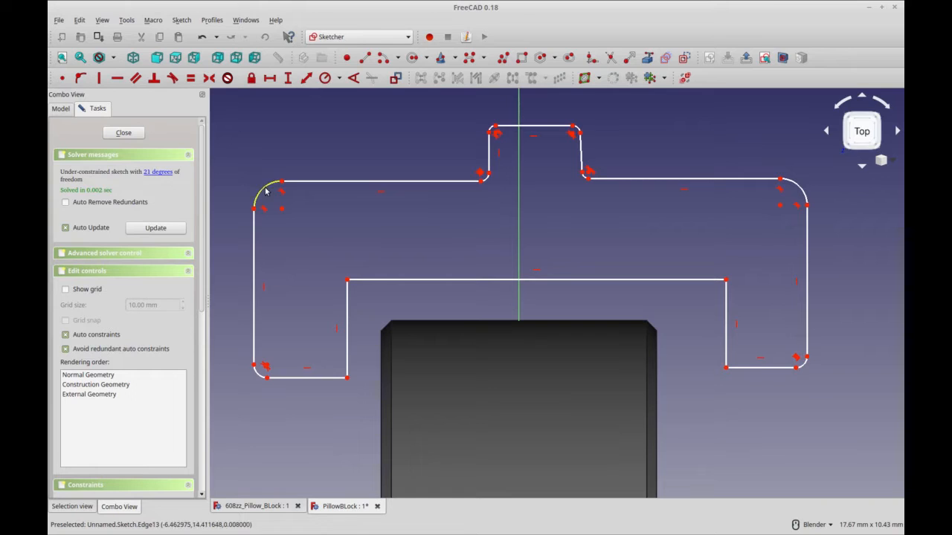
left_click(490, 181)
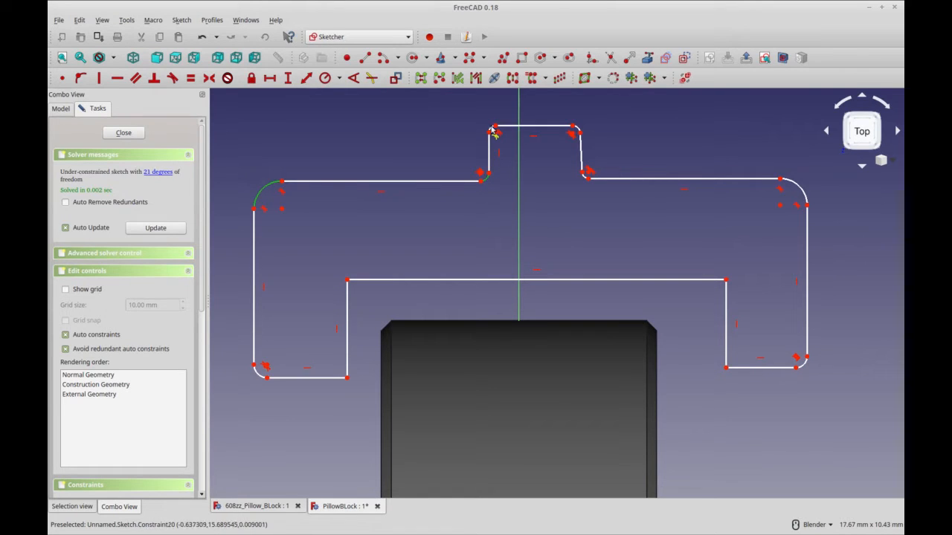
left_click(577, 131)
left_click(586, 177)
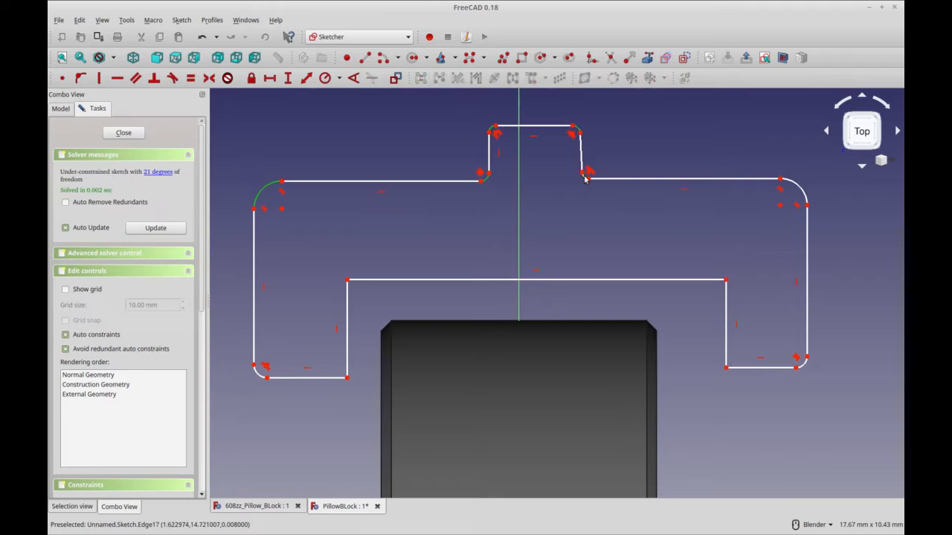
left_click(790, 185)
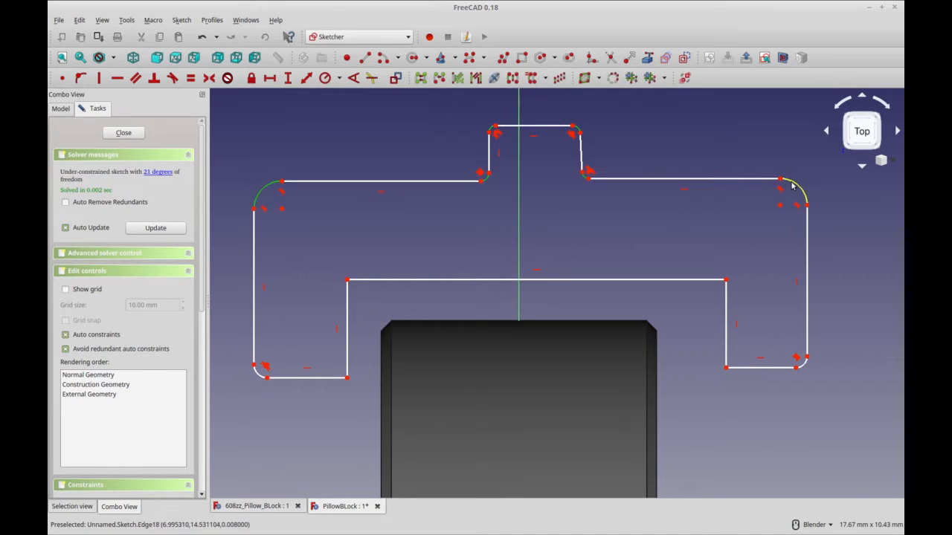
left_click(803, 368)
left_click(260, 372)
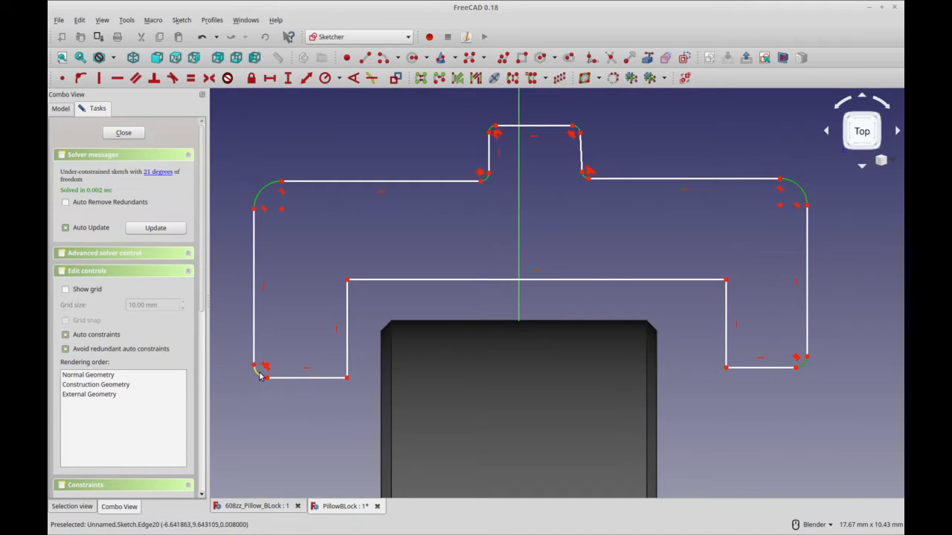
left_click(325, 78)
left_click(572, 223)
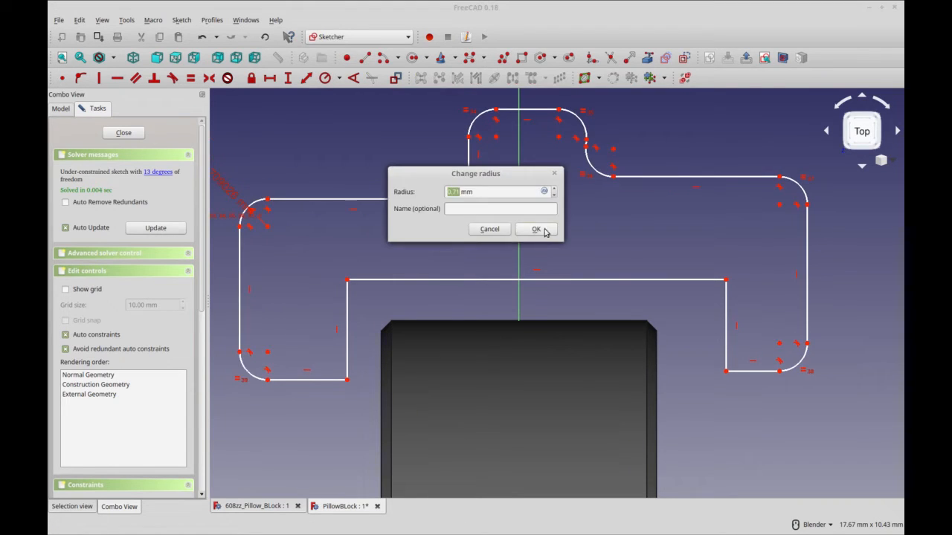
type(".5")
left_click(551, 232)
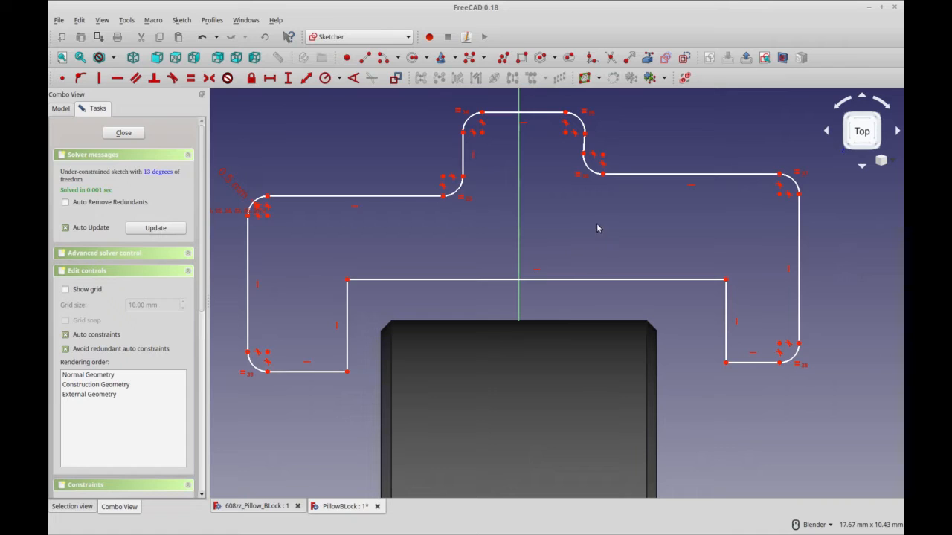
Constrain the boss's right side vertical and raise the left shoulder line to roughly the right shoulder's height
left_click(584, 143)
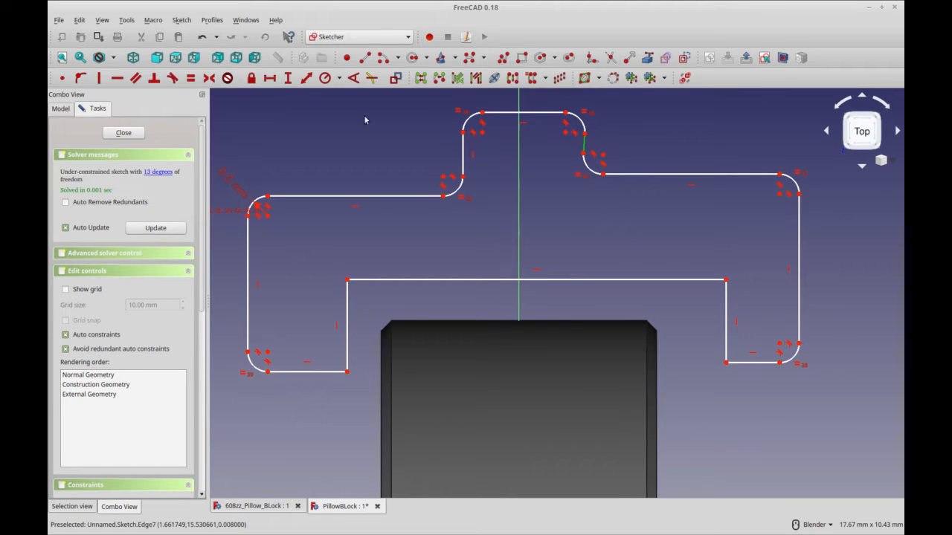
left_click(99, 77)
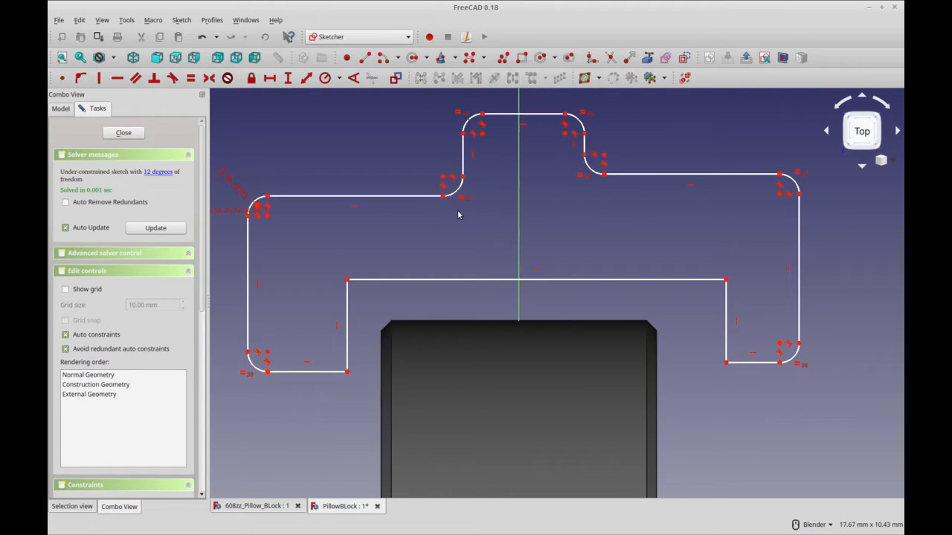
left_click_drag(420, 196, 419, 183)
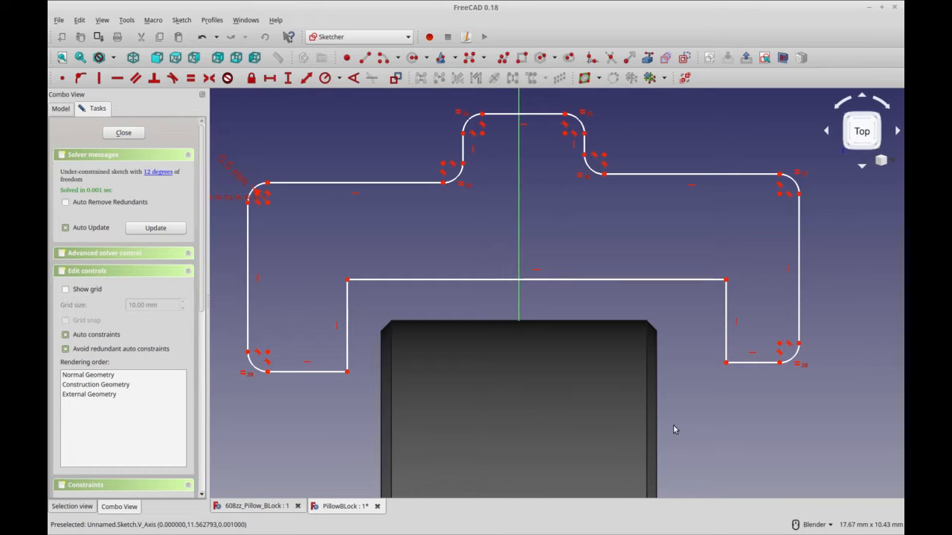
Make the endpoints of the boss's top edge symmetric about the vertical axis and delete the edge's redundant horizontal constraint
left_click(483, 114)
left_click(564, 115)
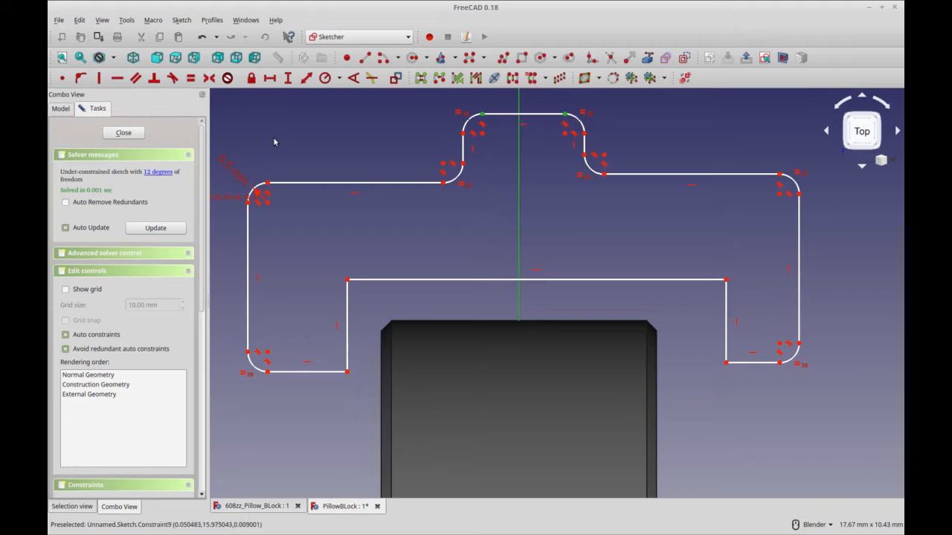
left_click(209, 78)
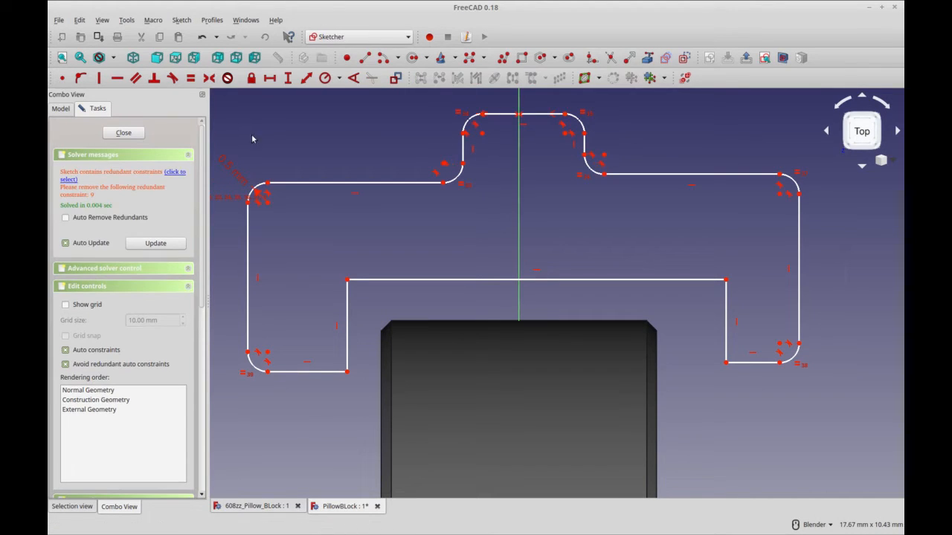
left_click(175, 173)
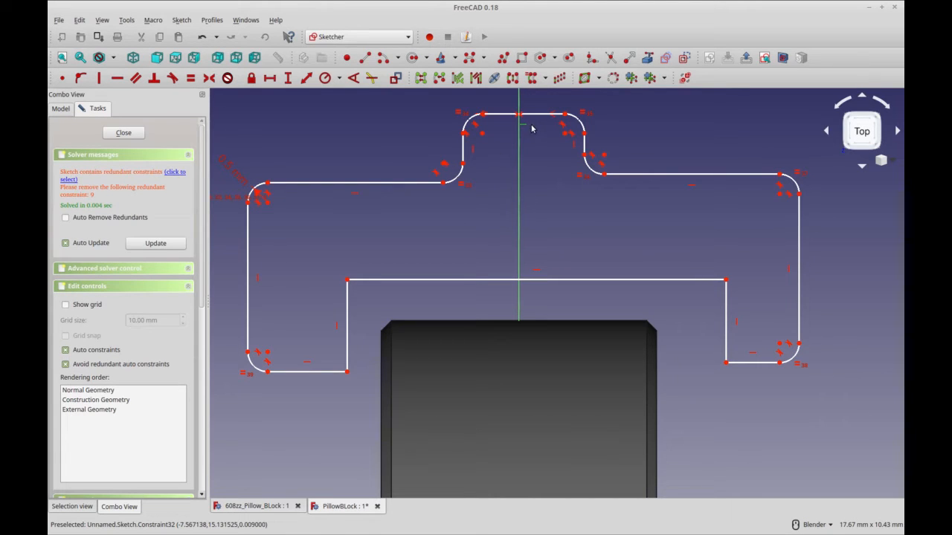
key("Delete")
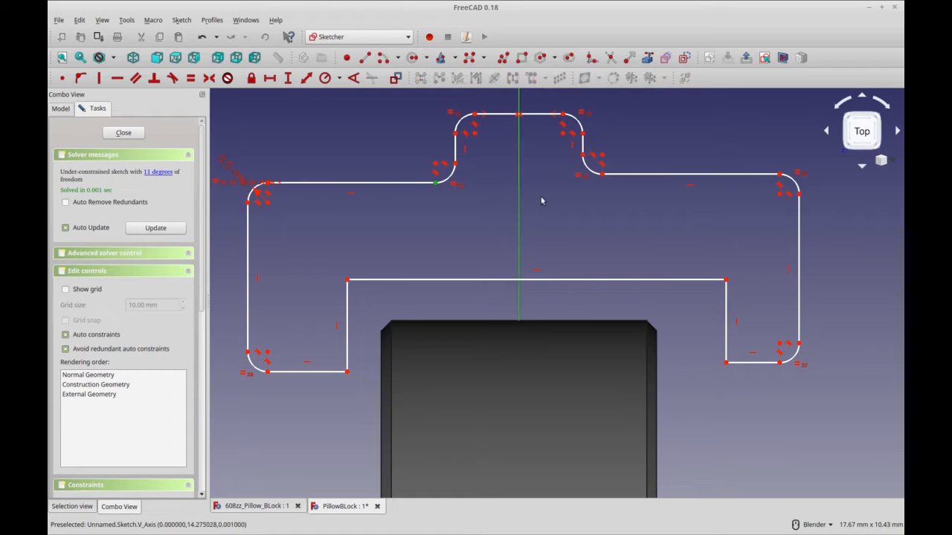
Make the shoulder lines' inner endpoints beside the boss symmetric about the vertical axis and delete the redundant vertical constraint on the boss's right side
left_click(601, 174)
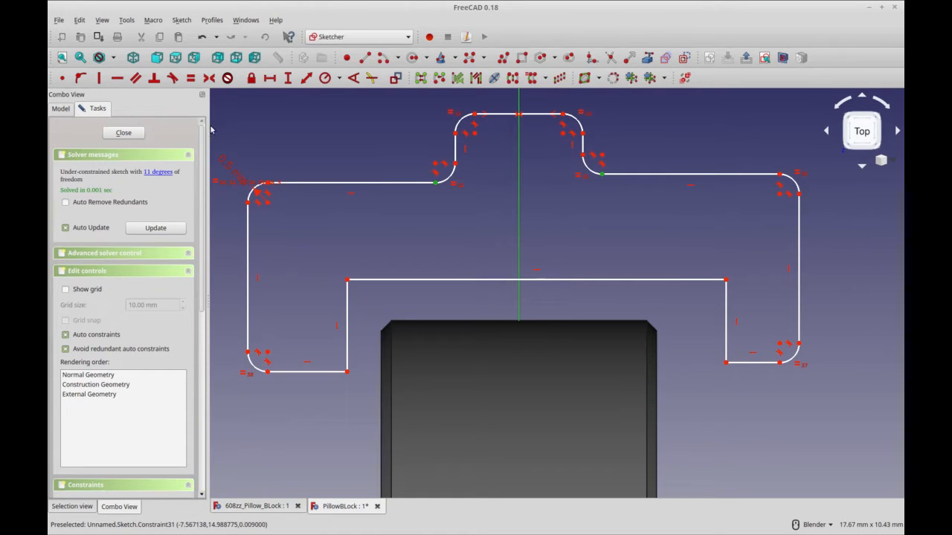
left_click(209, 77)
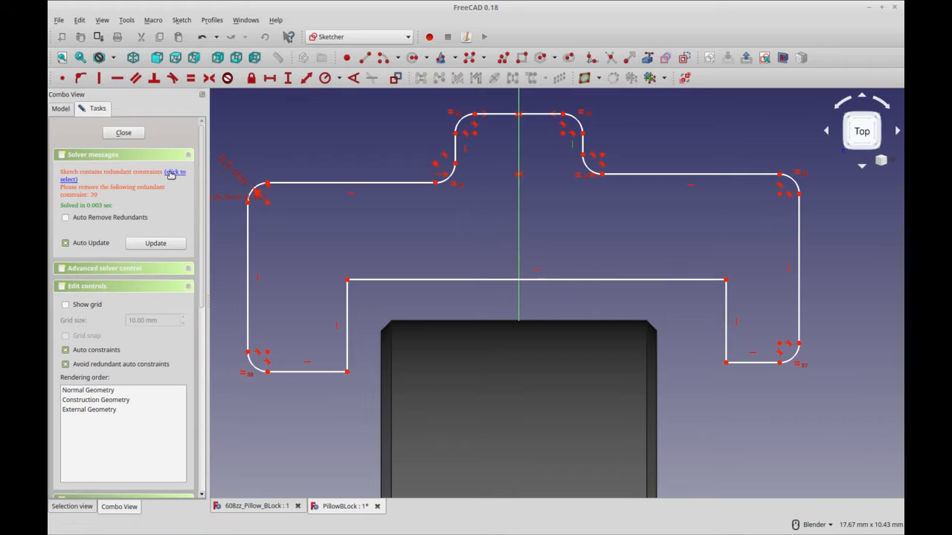
left_click(171, 173)
key("Delete")
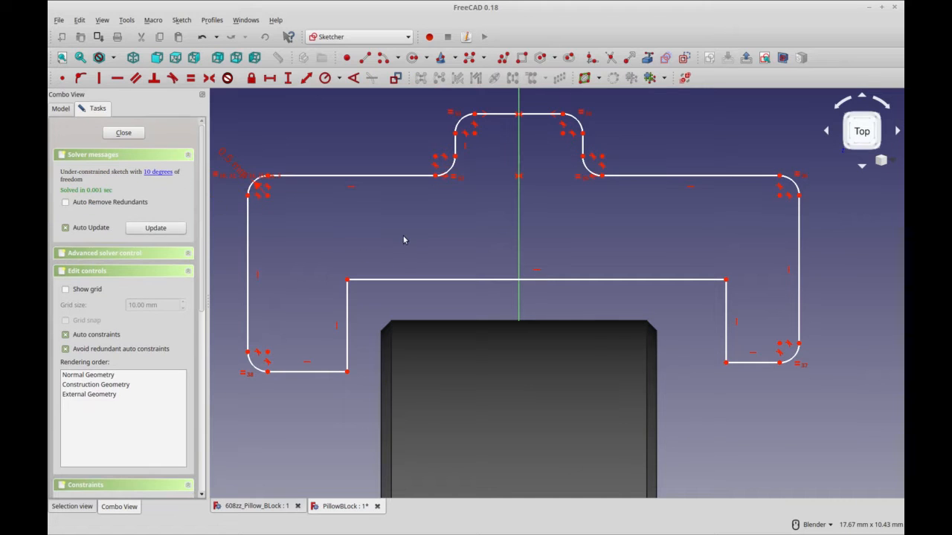
Make the inner channel's two upper corners symmetric about the vertical axis and delete the top edge's redundant horizontal constraint
left_click(349, 279)
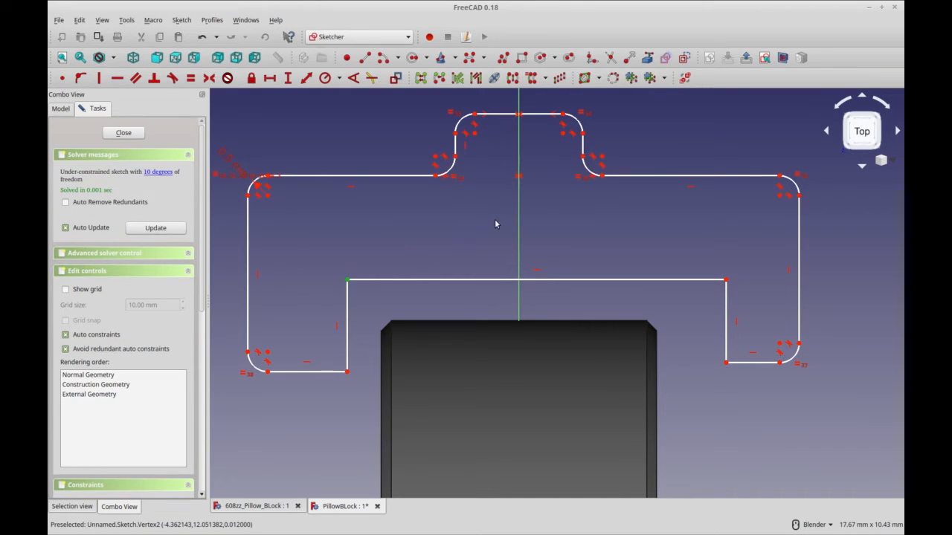
left_click(725, 280)
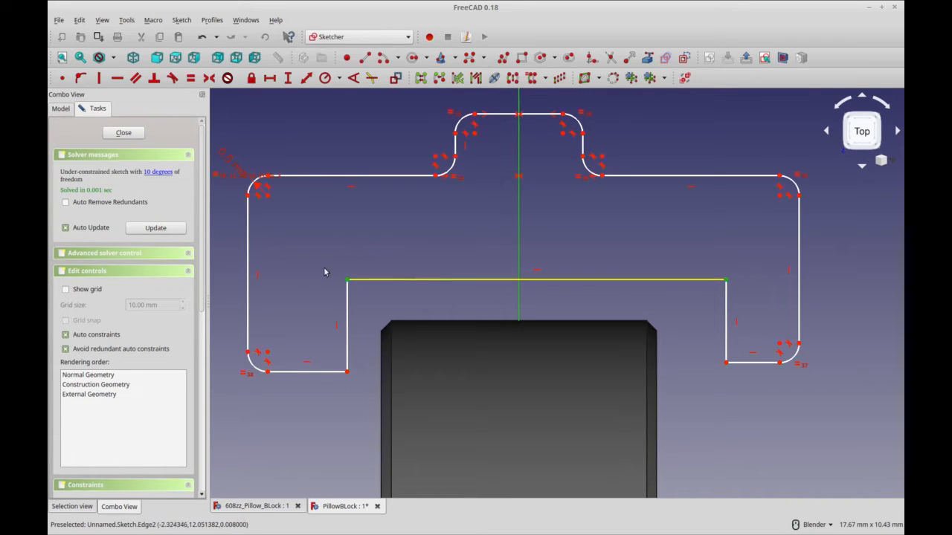
left_click(209, 78)
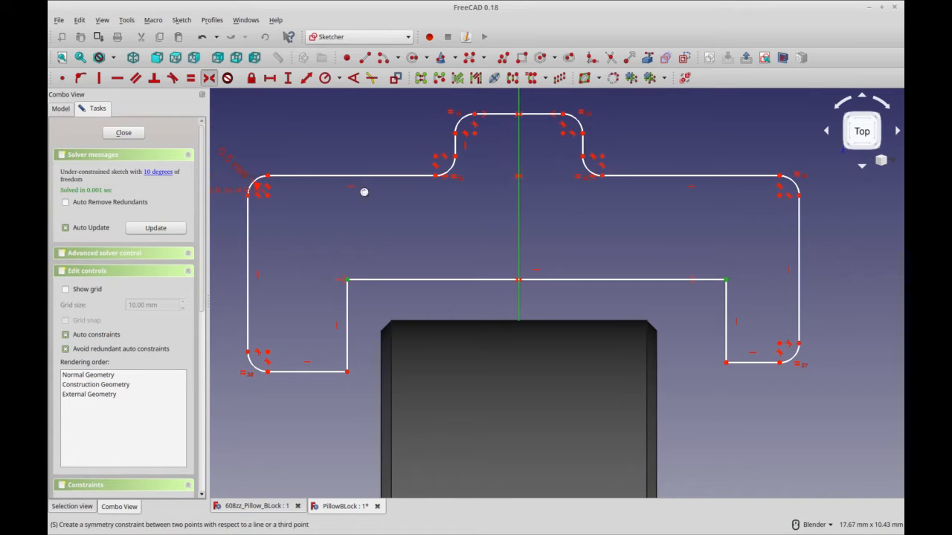
left_click(173, 175)
key("Delete")
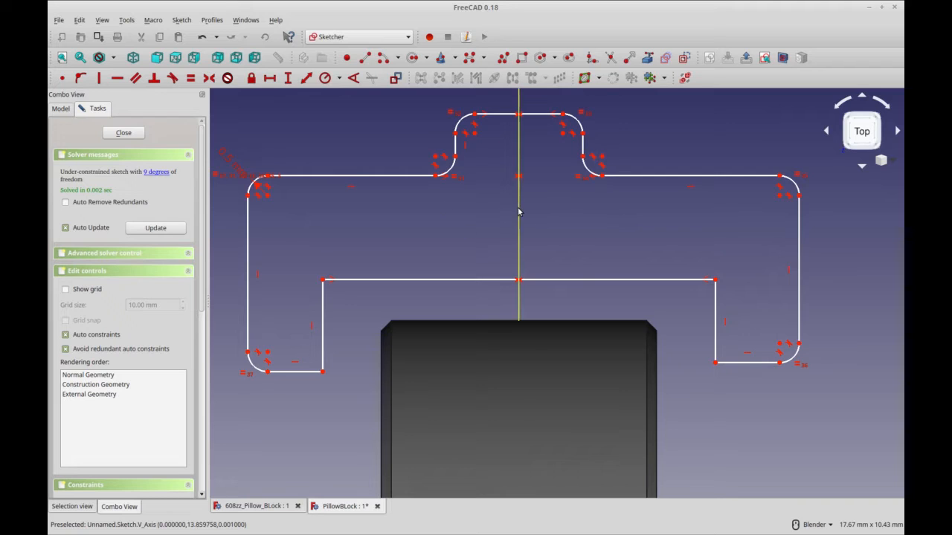
Make the lips' two inner lower corners symmetric about the vertical axis and delete the redundant vertical constraint on the right lip's inner edge
left_click(322, 371)
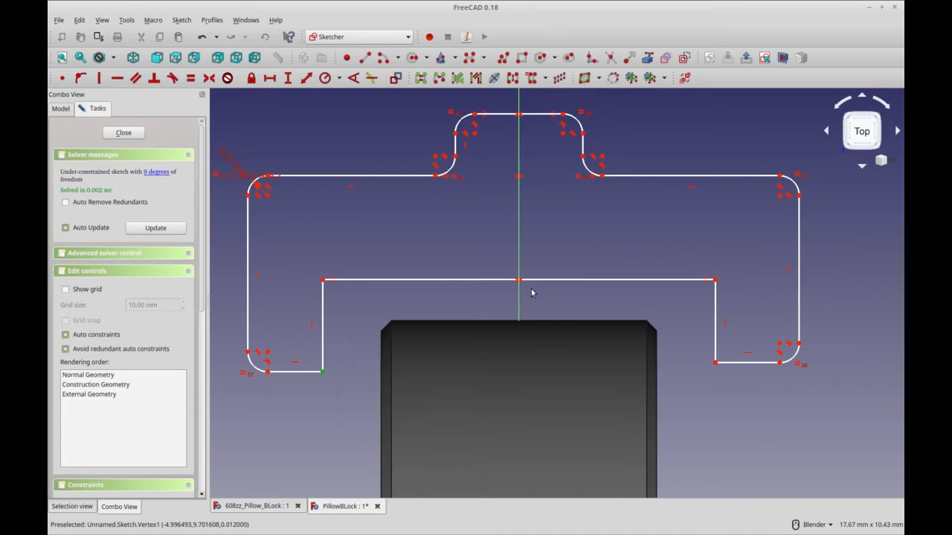
left_click(714, 362)
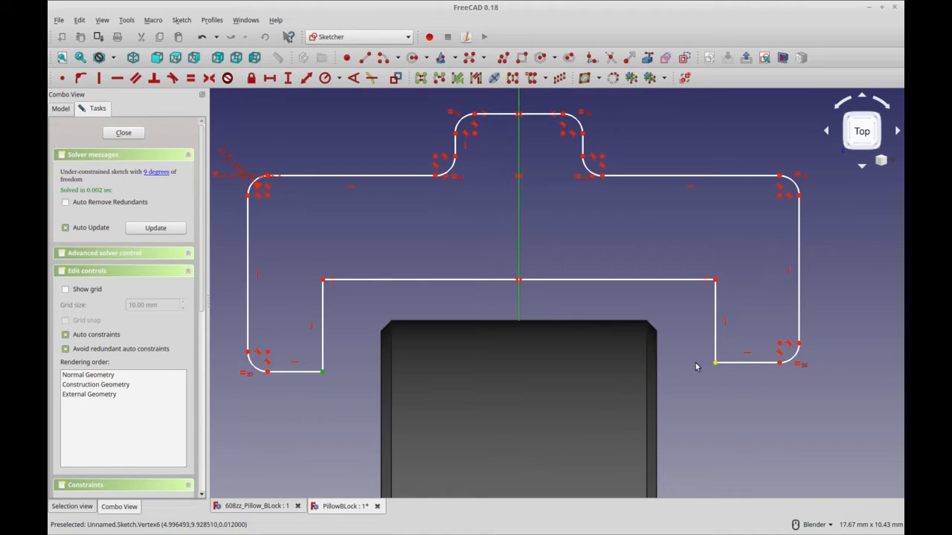
left_click(209, 78)
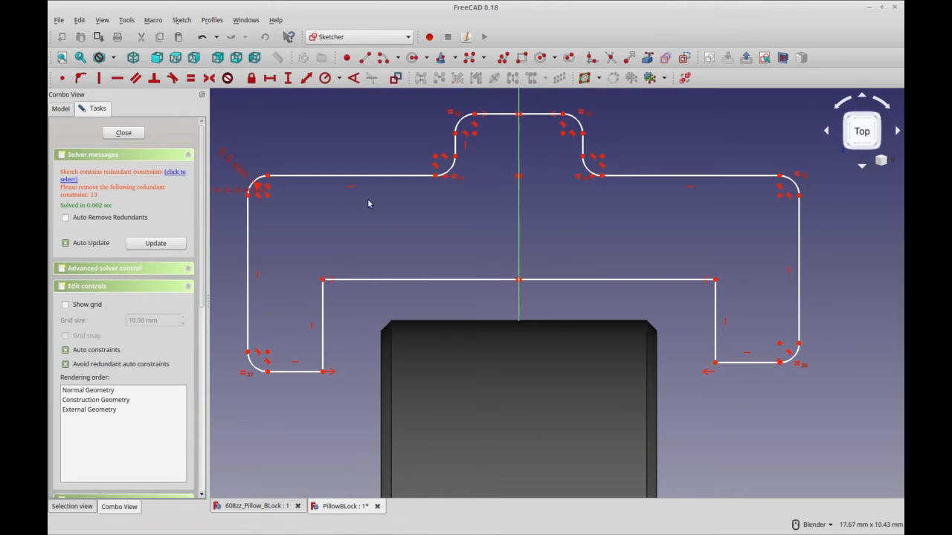
left_click(178, 176)
key("Delete")
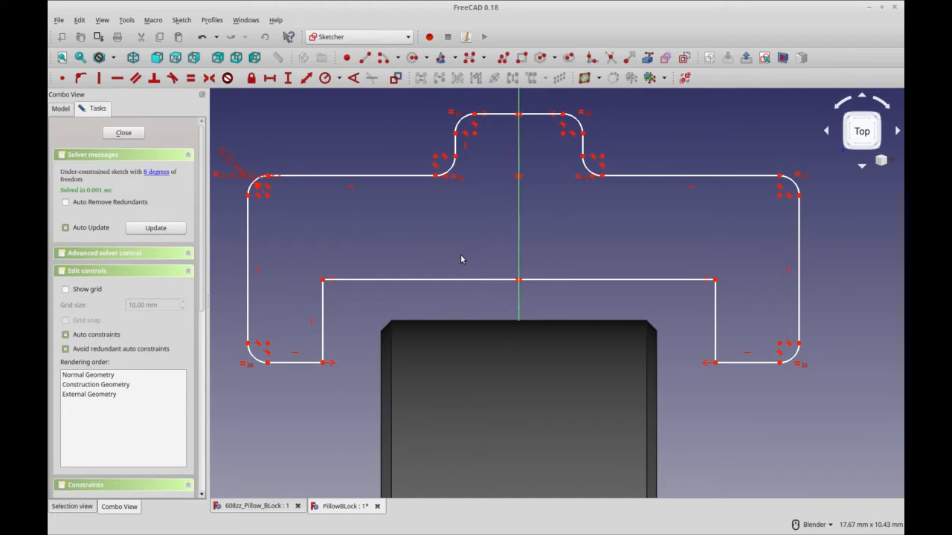
Reshape the profile freehand by raising the channel's top edge, lowering the shoulders and widening the right lip outward
mouse_move(463, 278)
left_mouse_down()
mouse_move(466, 255)
mouse_move(468, 270)
left_mouse_up()
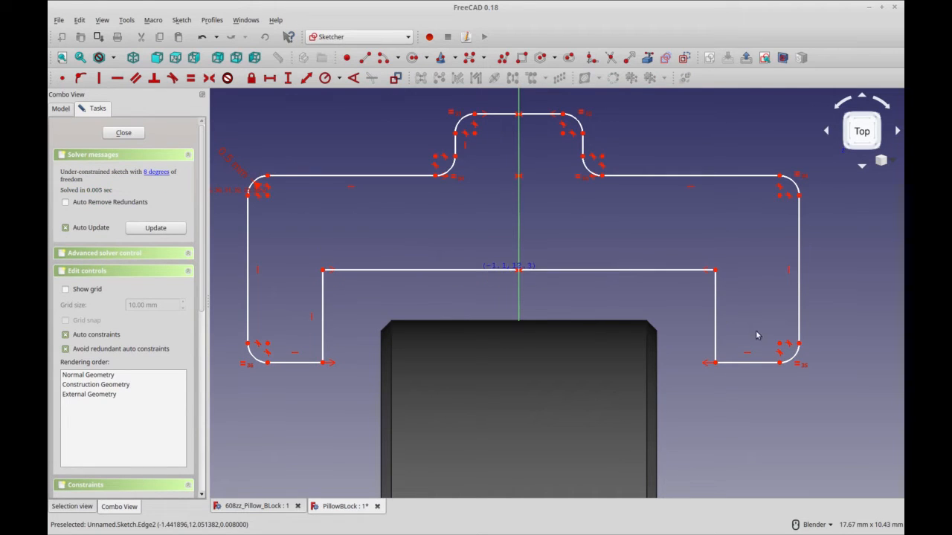
mouse_move(799, 325)
left_mouse_down()
mouse_move(828, 323)
mouse_move(812, 322)
left_mouse_up()
mouse_move(654, 170)
left_mouse_down()
mouse_move(637, 183)
mouse_move(637, 210)
left_mouse_up()
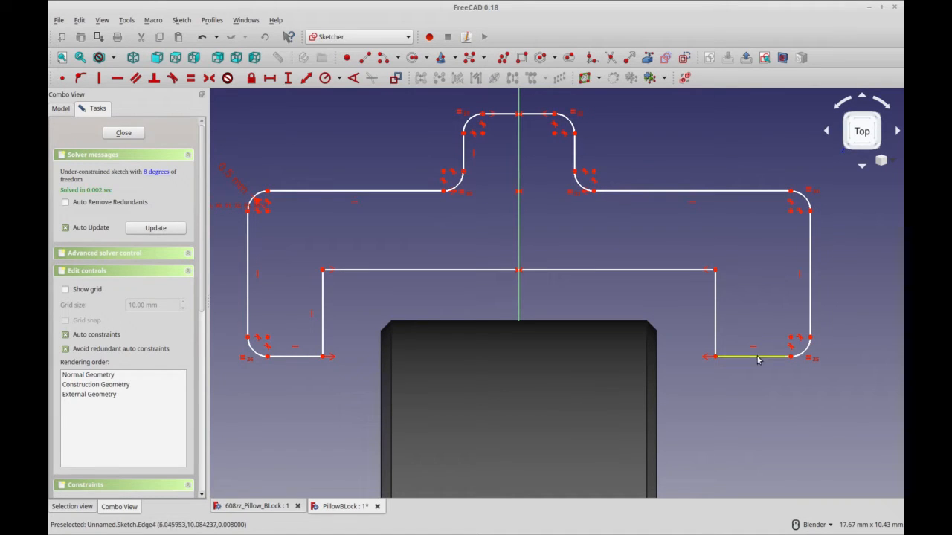
left_click_drag(791, 357, 817, 359)
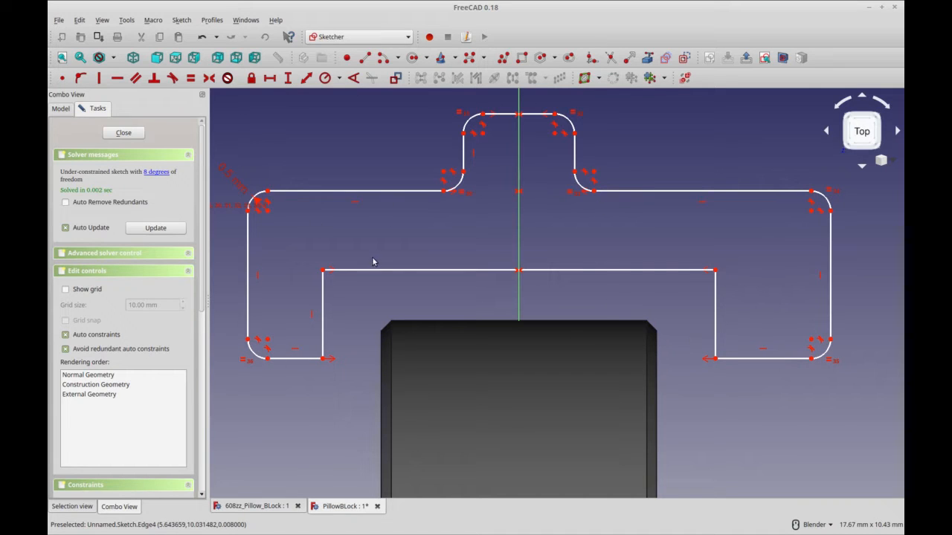
Constrain the bottom edges of the left and right lips to equal length
left_click(295, 359)
left_click(759, 363)
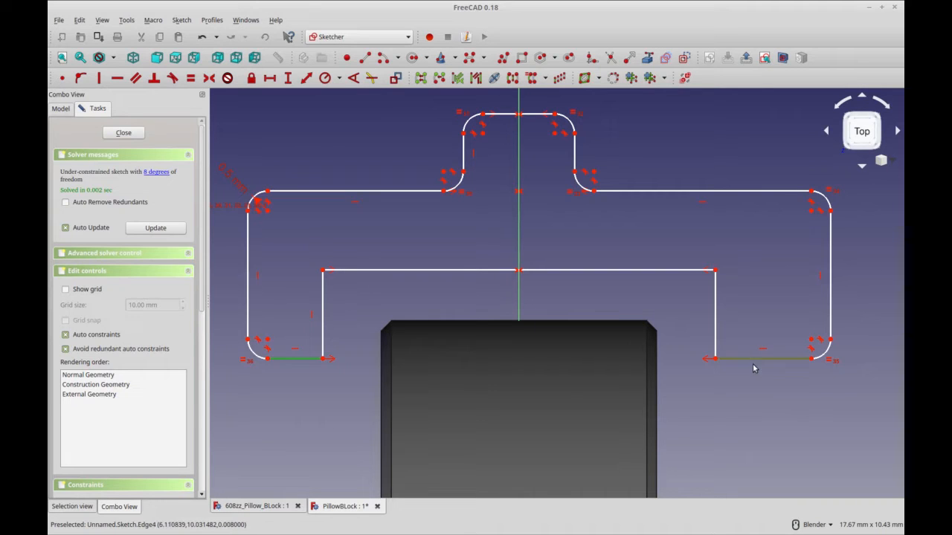
left_click(189, 80)
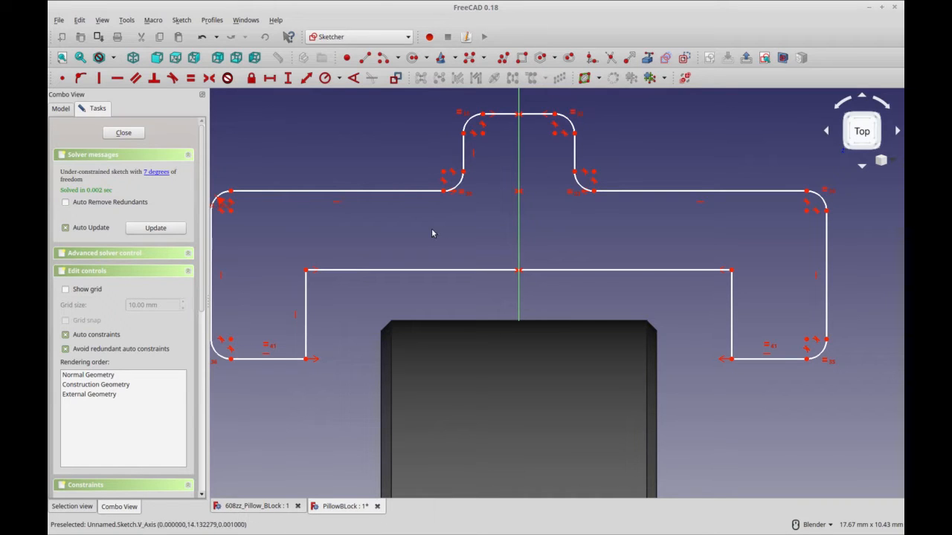
Try to constrain the two shoulder lines on either side of the boss to equal length
left_click(401, 191)
left_click(643, 195)
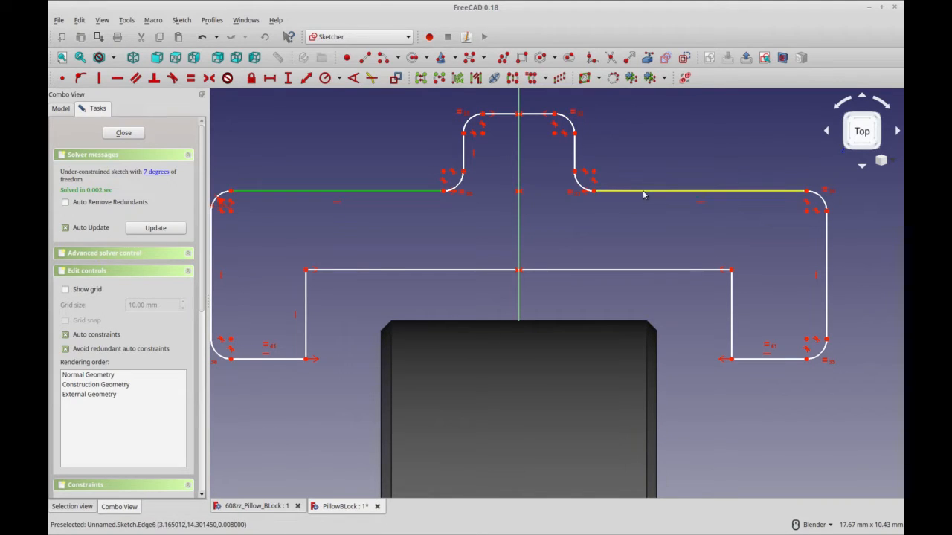
left_click(193, 82)
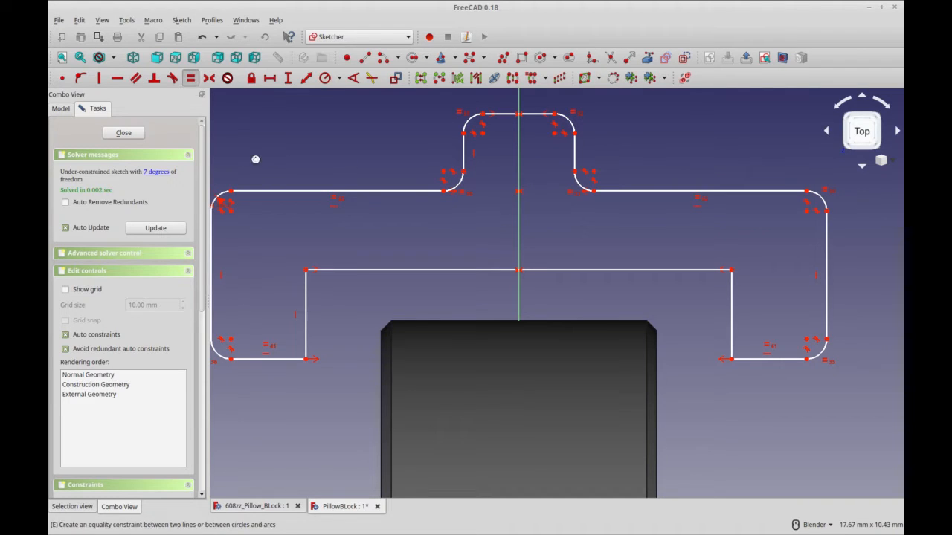
left_click(173, 172)
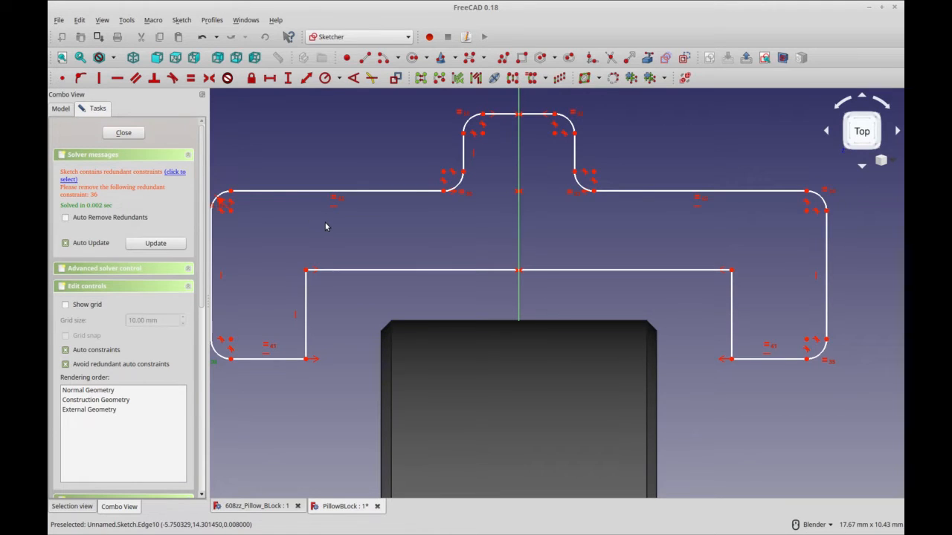
scroll(325, 227, "down", 2)
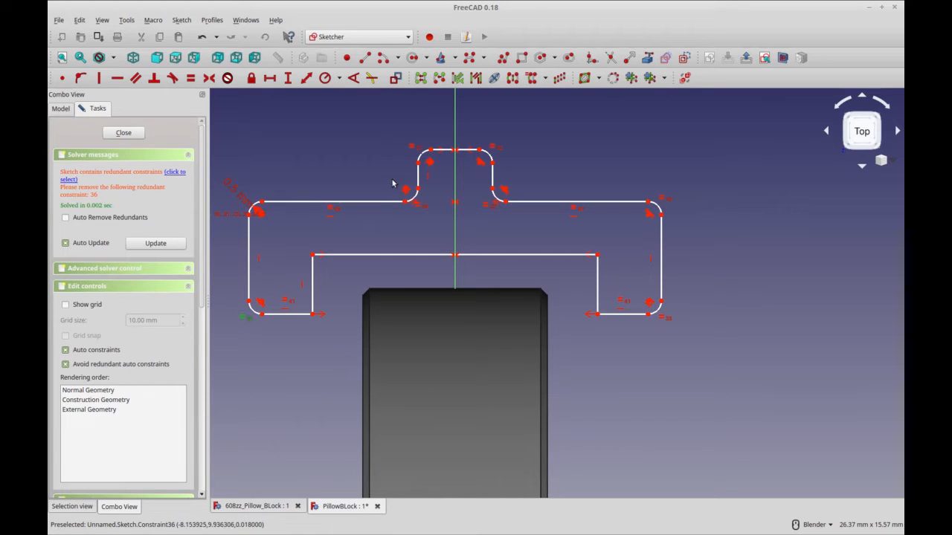
left_click(353, 155)
key("Delete")
middle_click_drag(397, 198, 490, 234, "shift")
scroll(493, 215, "up", 2)
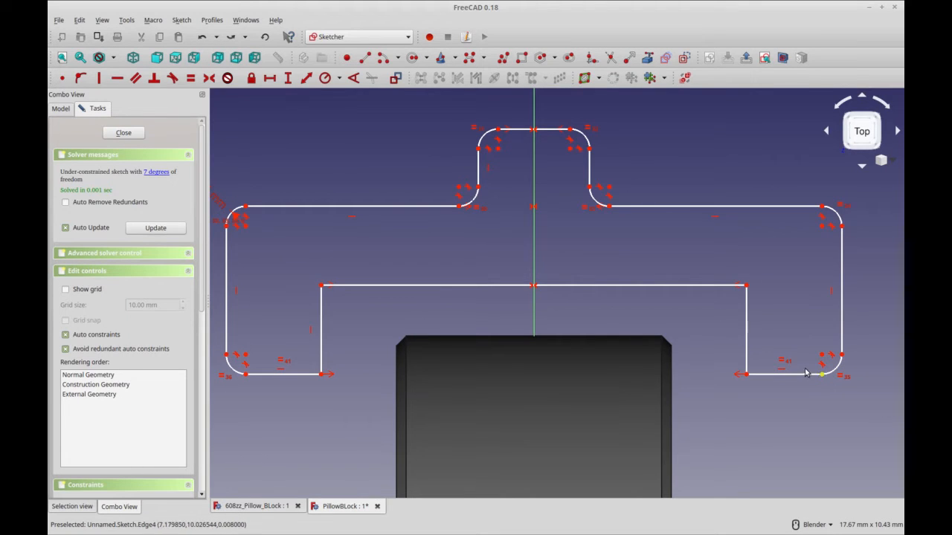
Narrow the profile freehand by pulling its right outer edge inward, and make the boss lower and slightly wider
left_click(753, 206)
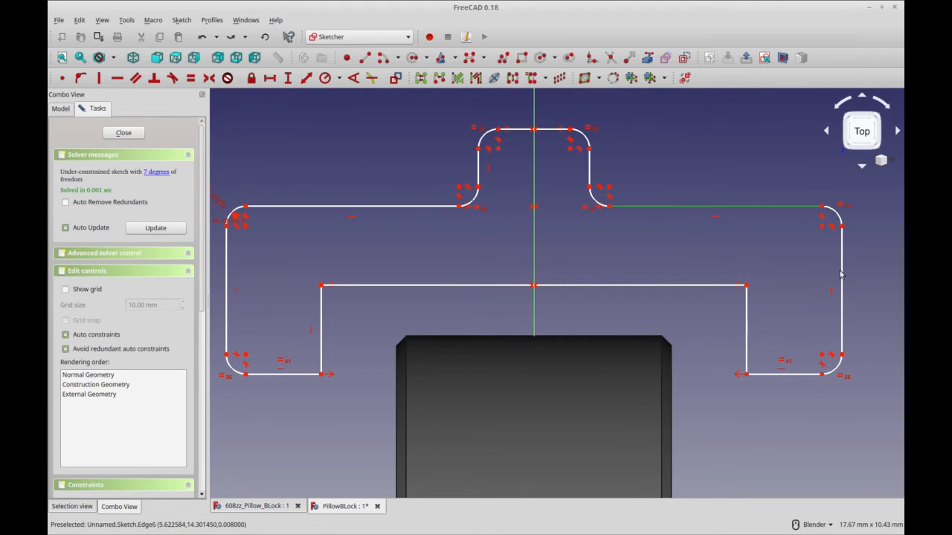
left_click_drag(841, 275, 805, 272)
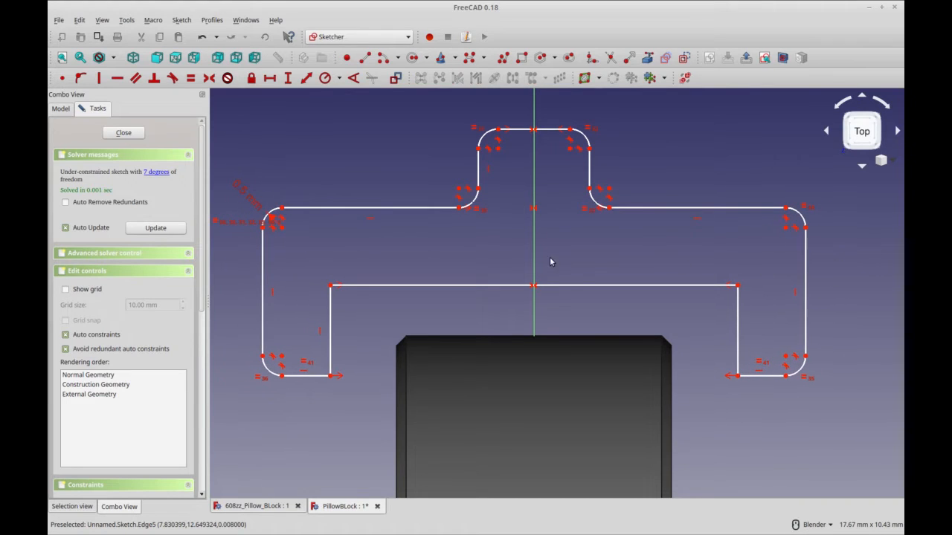
mouse_move(519, 132)
left_mouse_down()
mouse_move(521, 116)
mouse_move(520, 147)
mouse_move(503, 156)
mouse_move(499, 136)
left_mouse_up()
left_click(479, 172)
left_click(584, 168)
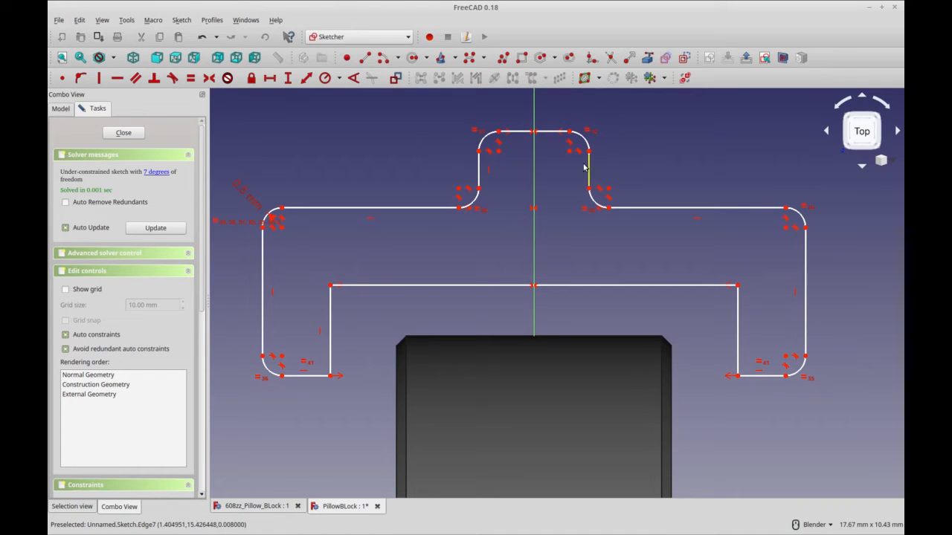
left_click_drag(556, 133, 553, 137)
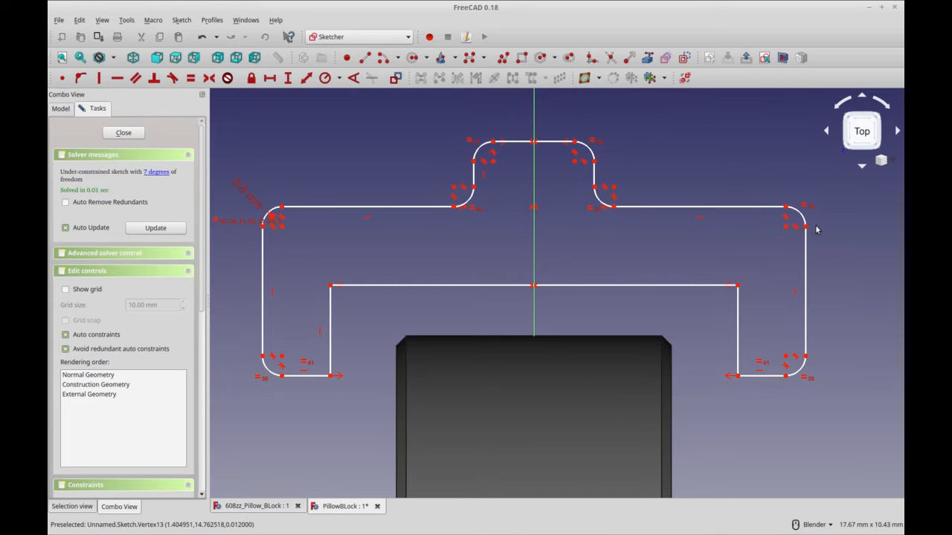
Reshape the channel freehand to be narrower with a lower top edge, and bring the profile's outer sides further inward
left_click_drag(808, 226, 827, 226)
left_click_drag(741, 287, 724, 264)
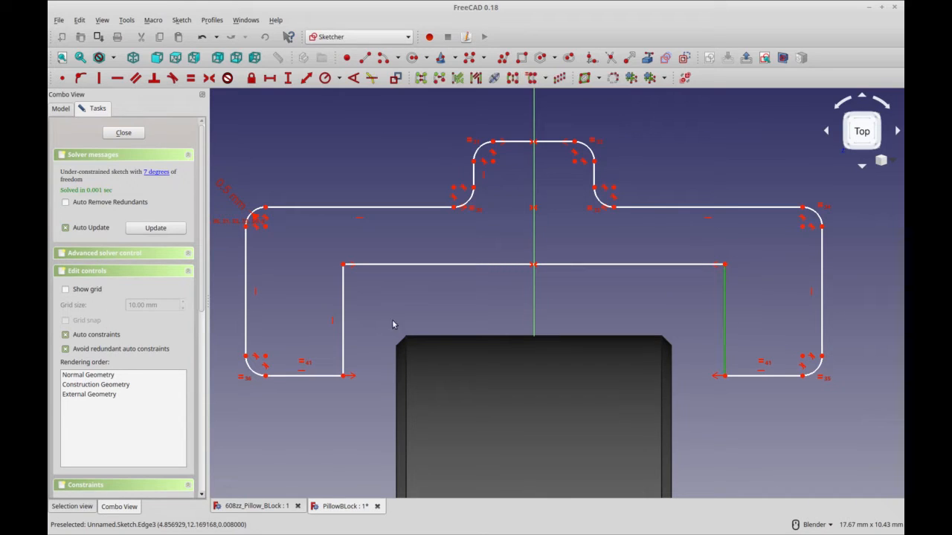
left_click_drag(565, 266, 569, 296)
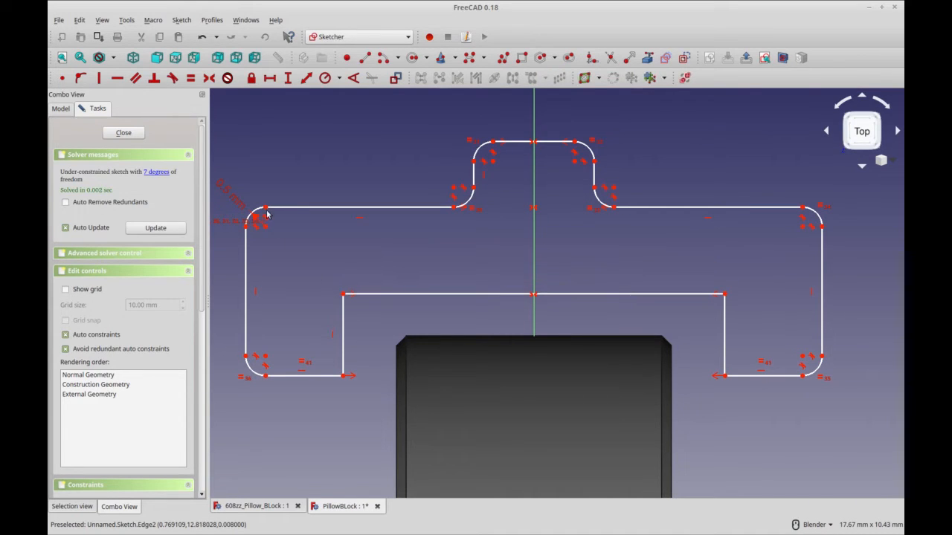
left_click_drag(287, 210, 338, 206)
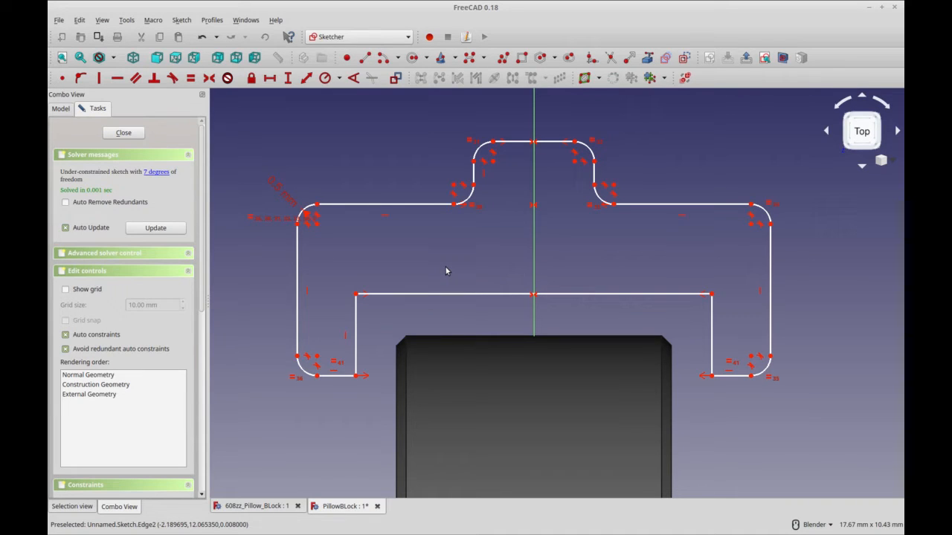
Constrain the horizontal length of the channel's top edge to 7.25 mm
left_click(633, 297)
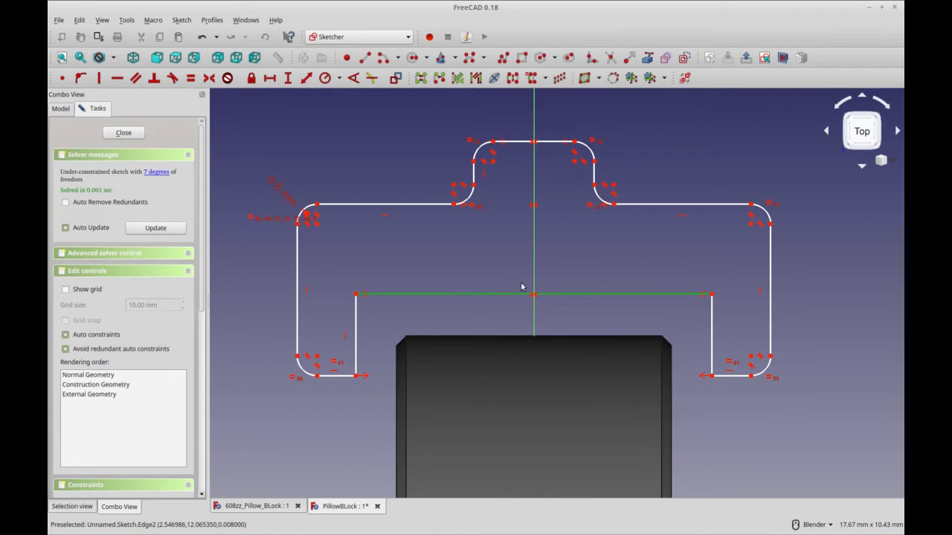
left_click(269, 78)
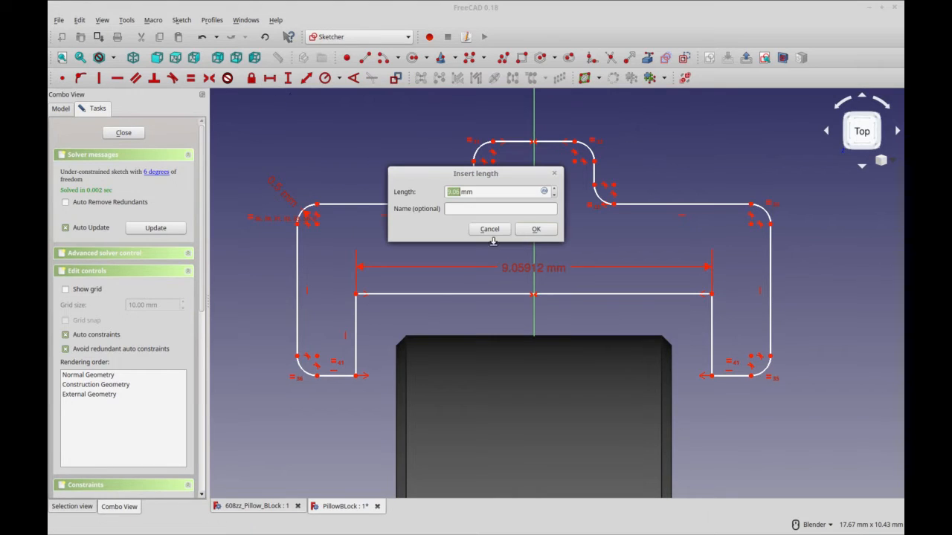
type("7")
key("Return")
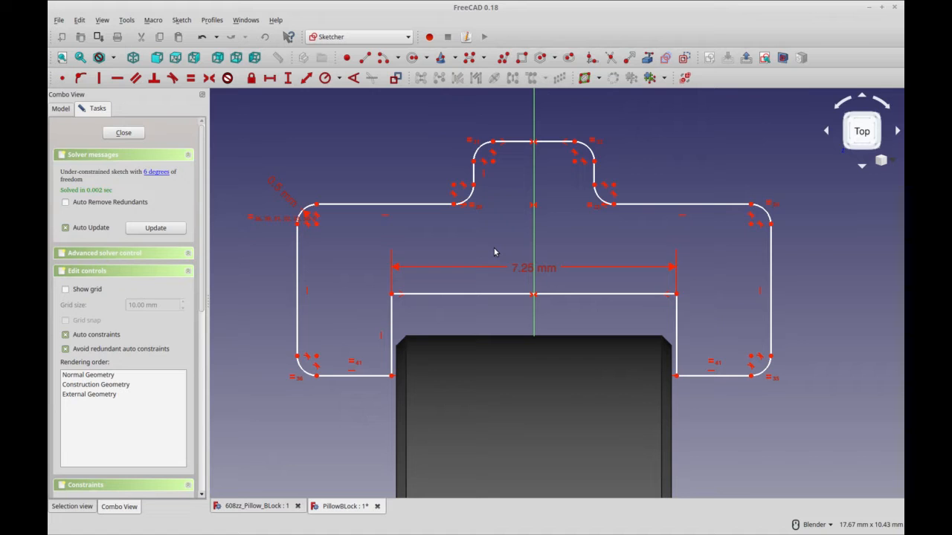
Constrain the distance from the channel's upper right corner to the sketch's horizontal axis to 11.25 mm
scroll(730, 436, "down", 2)
middle_click_drag(731, 436, 620, 315, "shift")
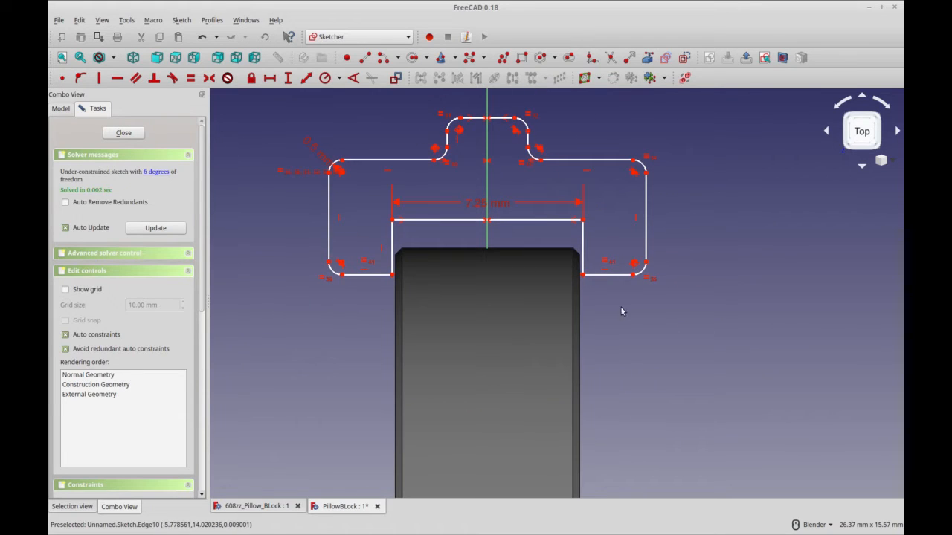
scroll(690, 364, "down", 2)
middle_click_drag(691, 371, 677, 368, "shift")
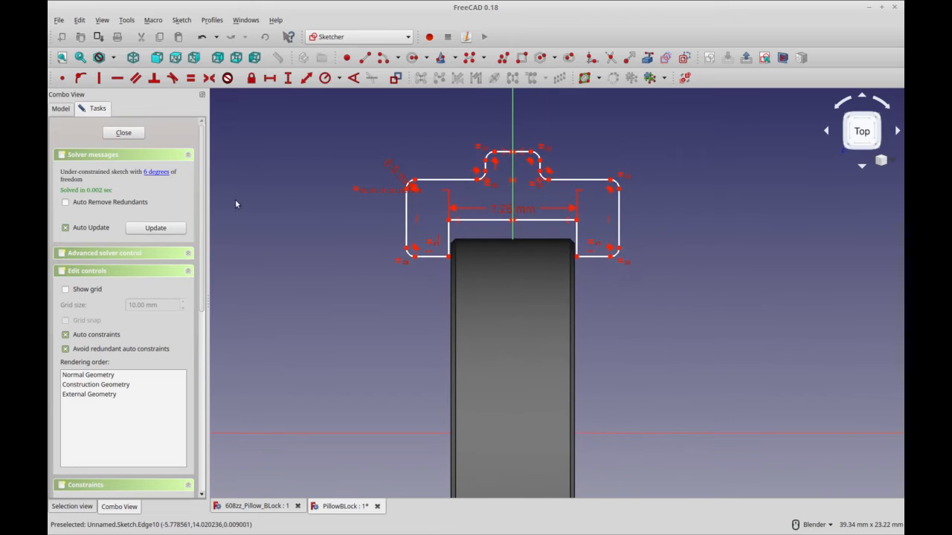
left_click(623, 434)
mouse_move(618, 462)
middle_mouse_down()
mouse_move(576, 459)
mouse_move(601, 448)
mouse_move(595, 458)
mouse_move(595, 443)
middle_mouse_up()
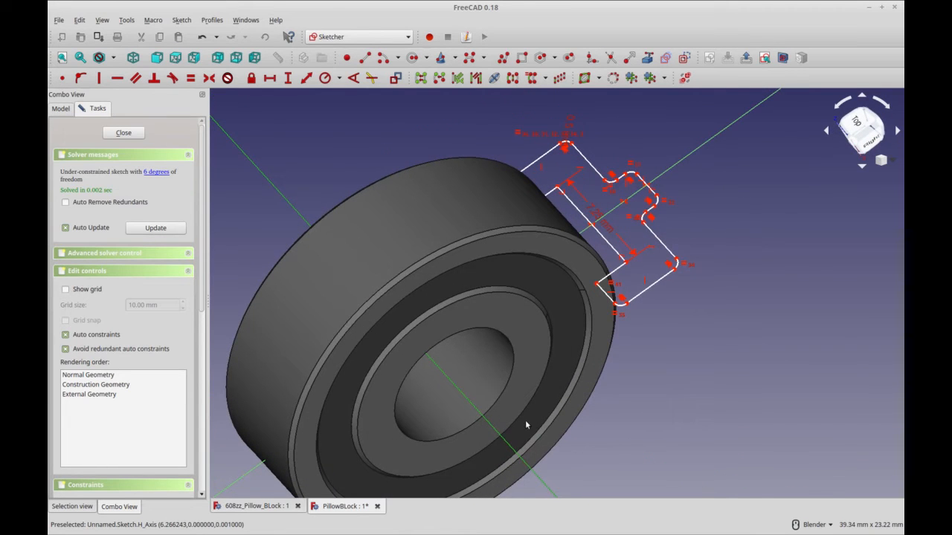
left_click(633, 392)
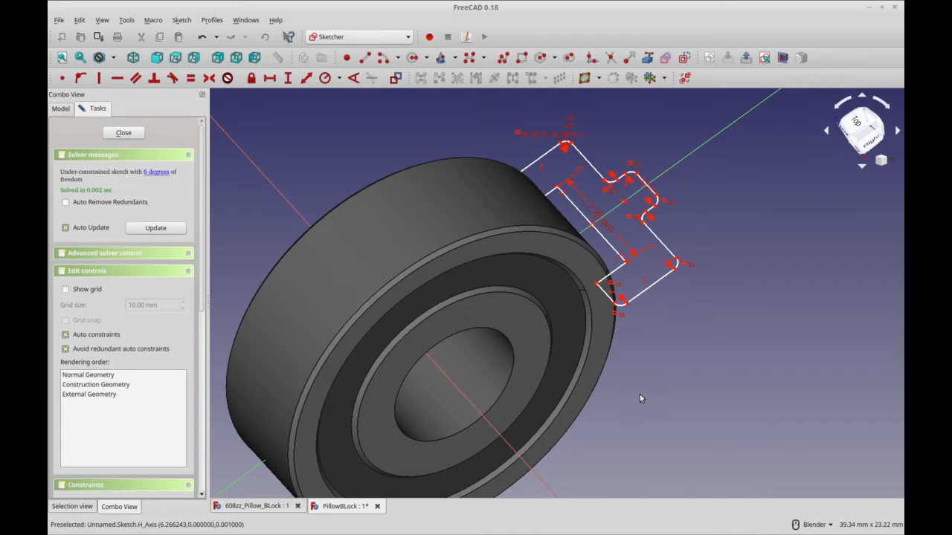
left_click(626, 261)
left_click(479, 408)
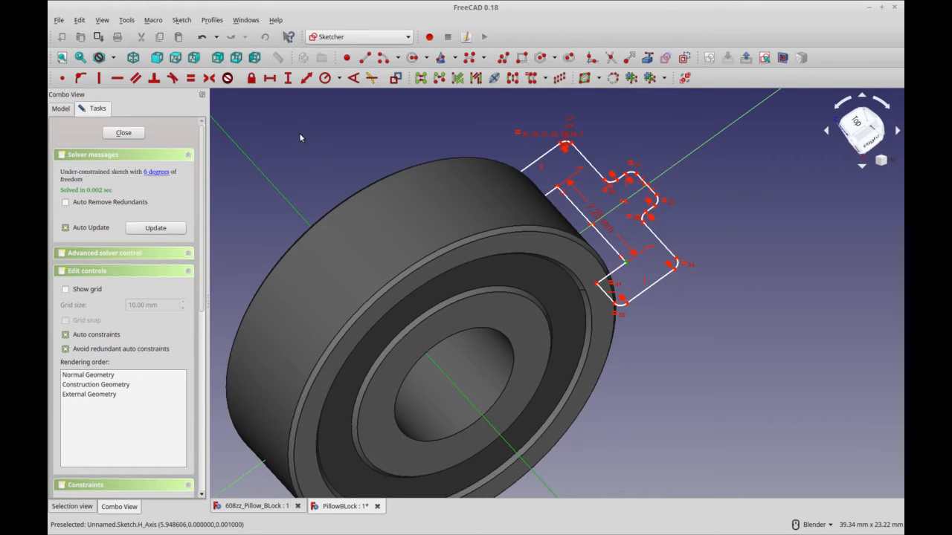
left_click(324, 79)
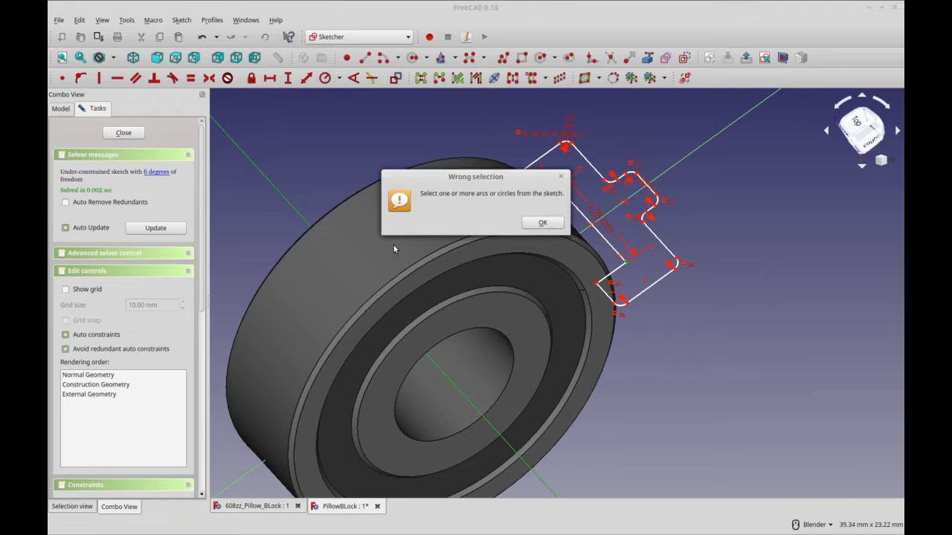
left_click(543, 223)
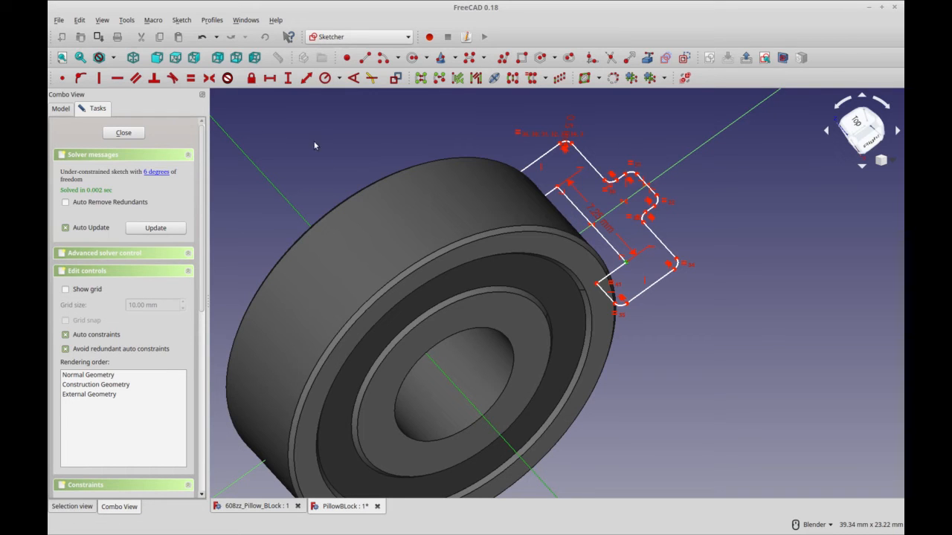
left_click(306, 78)
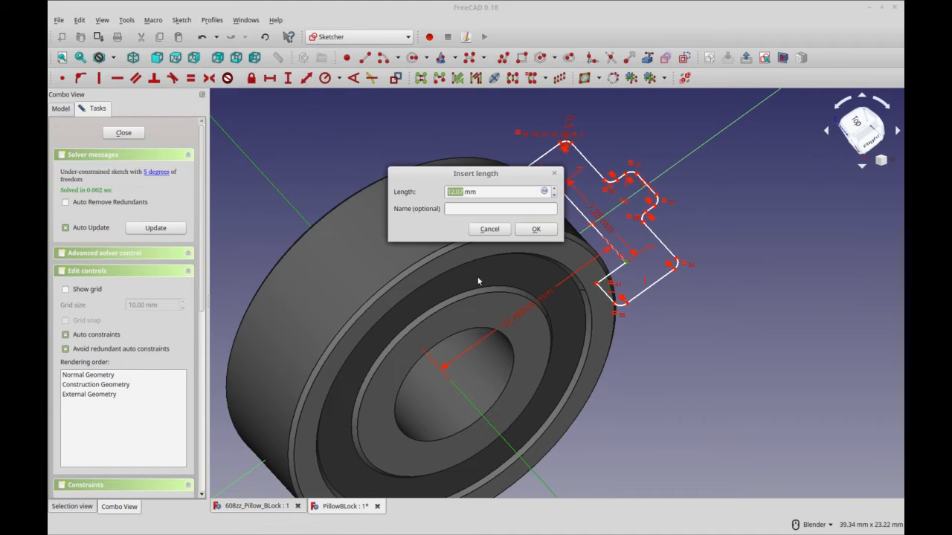
left_click_drag(481, 184, 678, 324)
type("11.25")
left_click(770, 358)
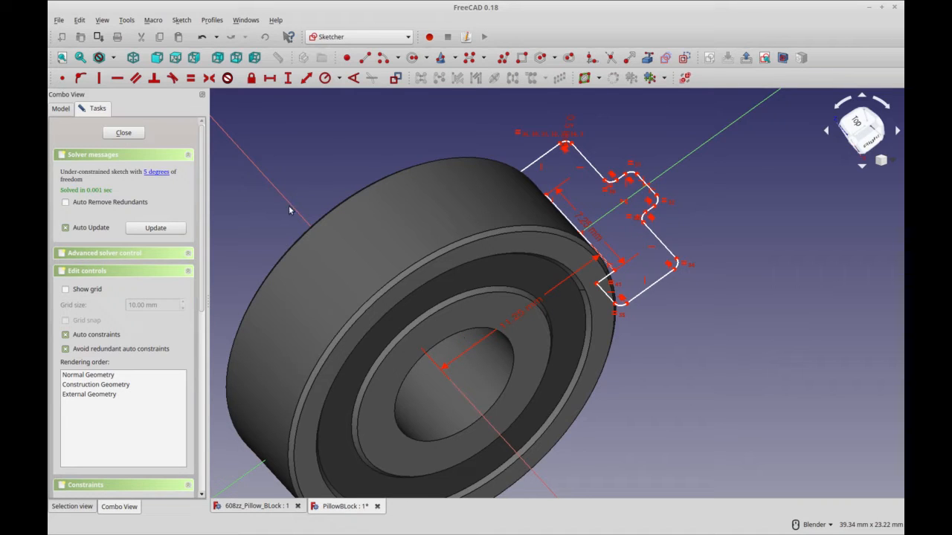
Back in the top view, constrain the right side's vertical height from shoulder line to lip bottom to 3 mm
left_click(857, 122)
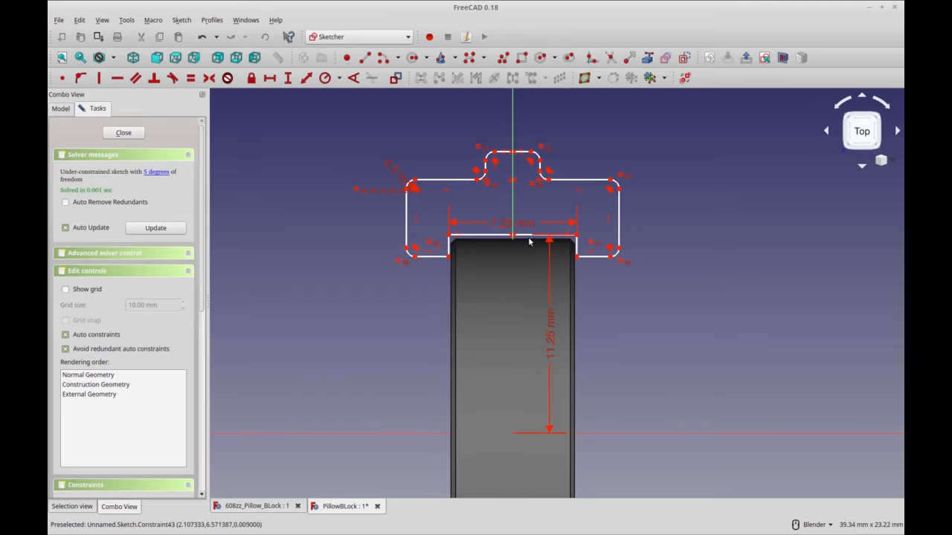
middle_click_drag(625, 333, 651, 358, "shift")
left_click_drag(607, 204, 606, 212)
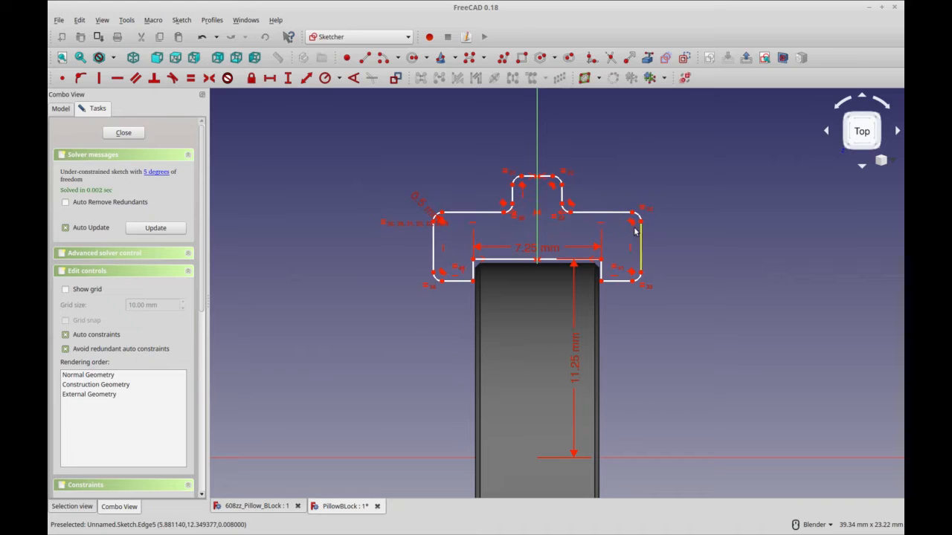
left_click(633, 214)
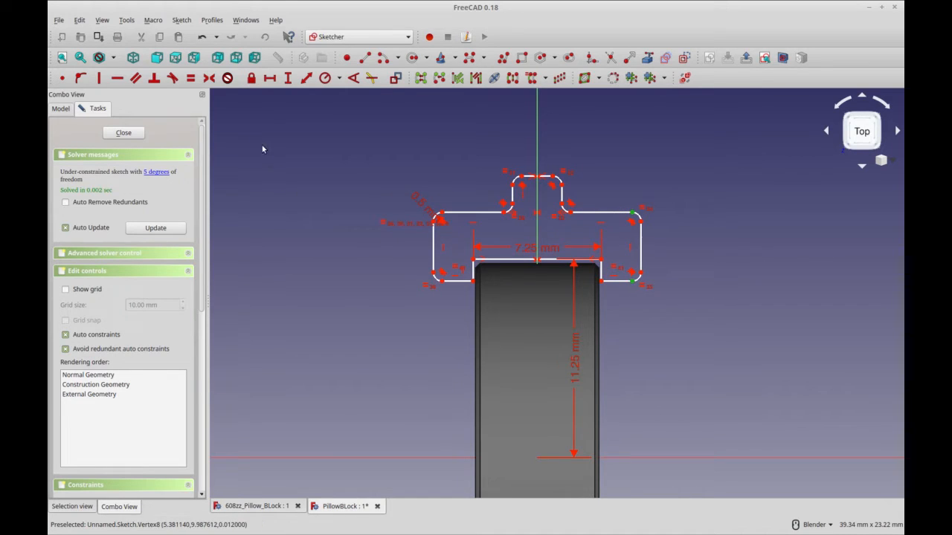
left_click(288, 77)
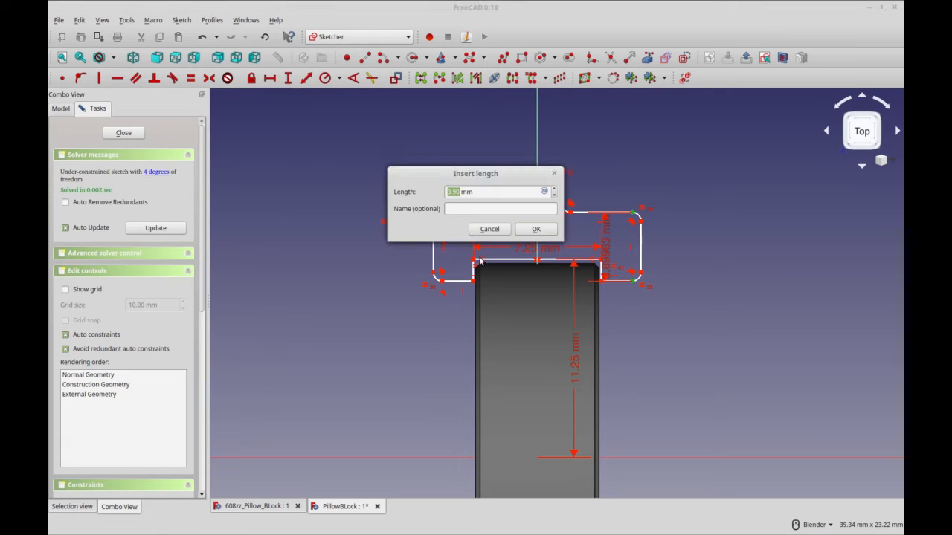
type("3")
left_click(528, 232)
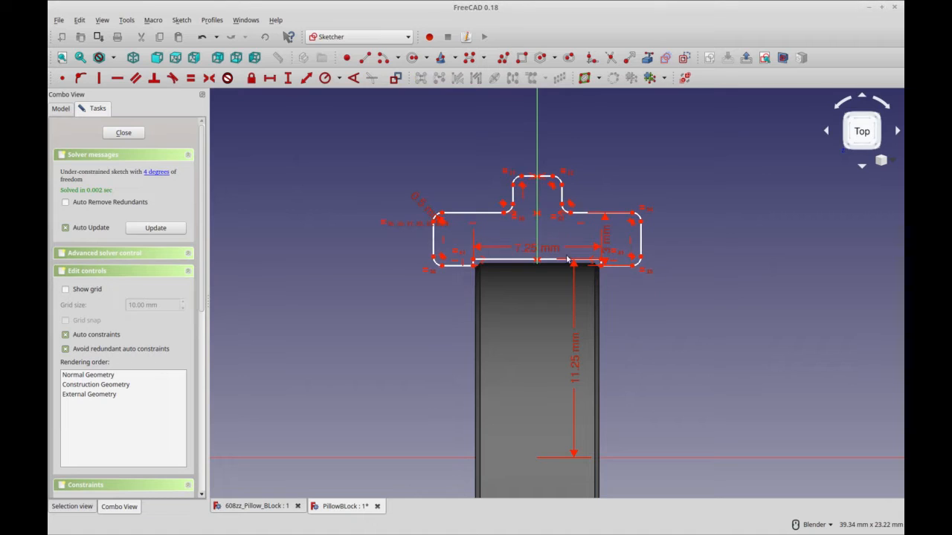
Move the right side's height dimension outside the profile, slide the shoulders down freehand and set the height to 4 mm
left_click_drag(617, 238, 639, 239)
left_click_drag(595, 213, 596, 228)
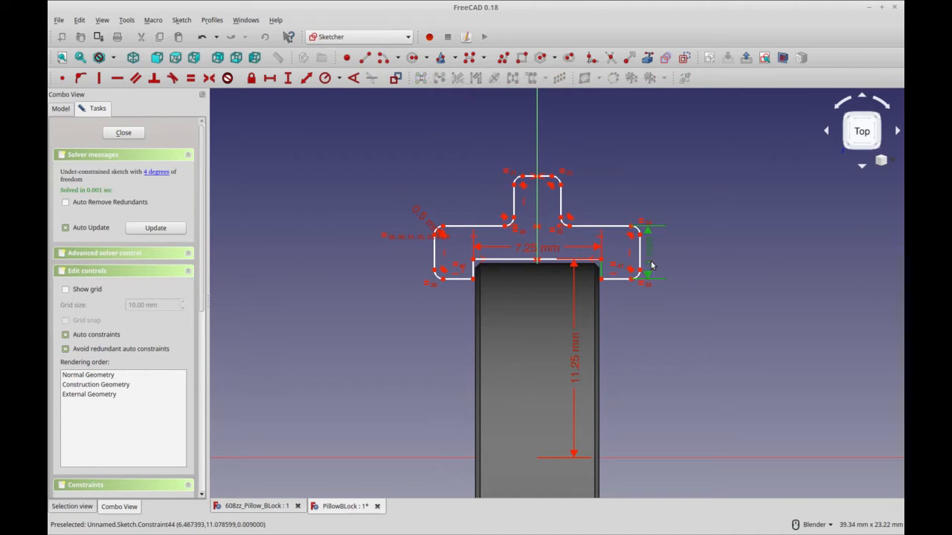
left_click_drag(652, 268, 652, 268)
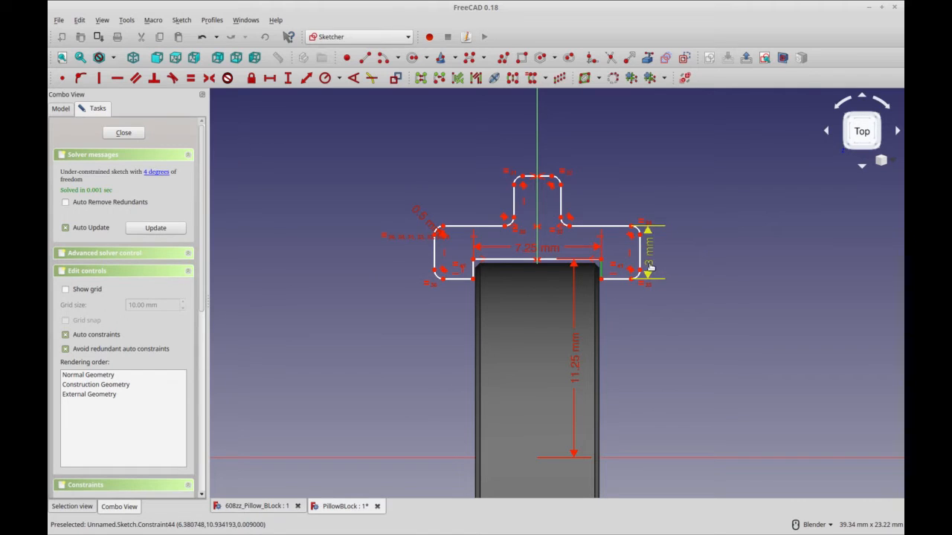
double_click(652, 267)
type("4")
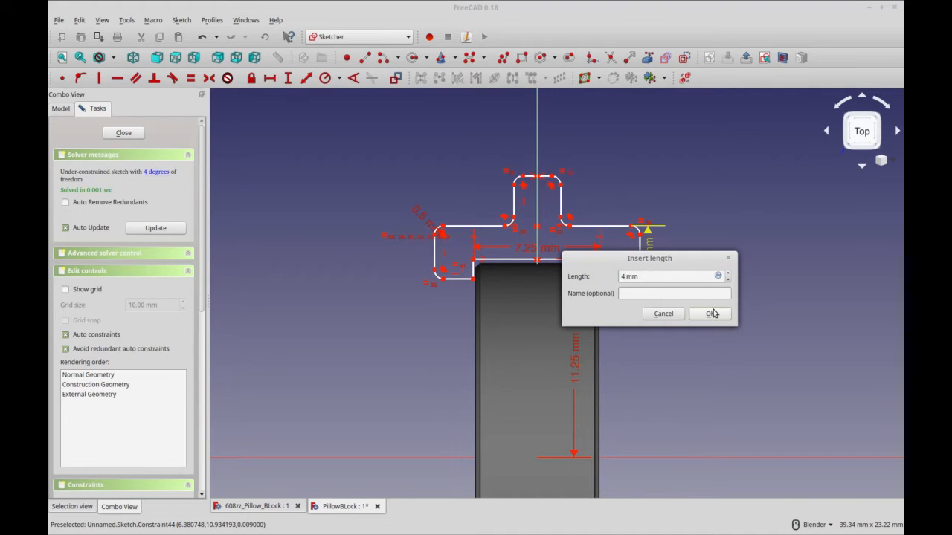
left_click(711, 313)
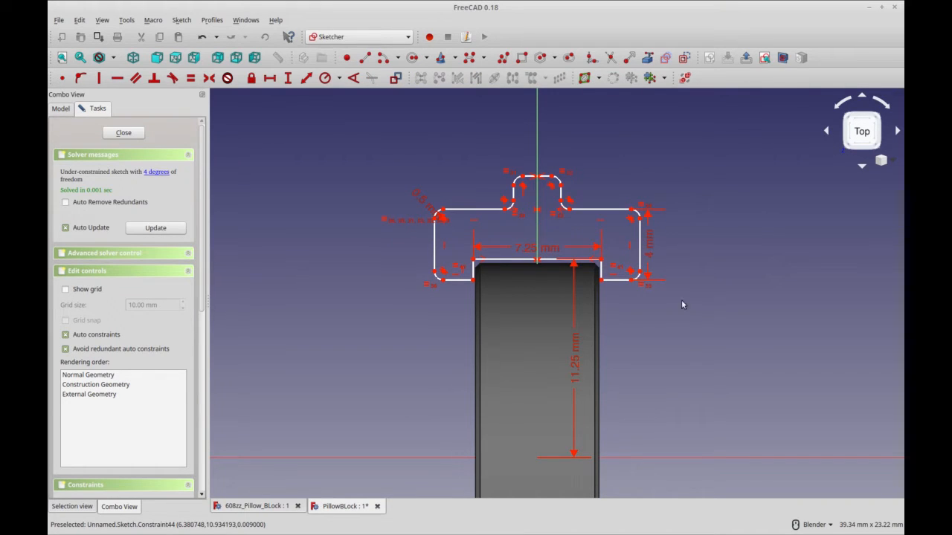
left_click(551, 177)
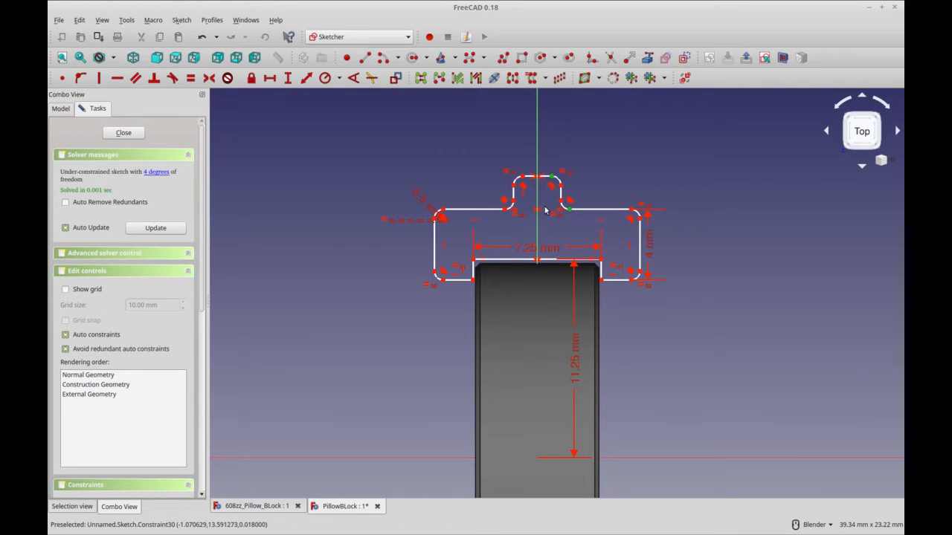
left_click(306, 78)
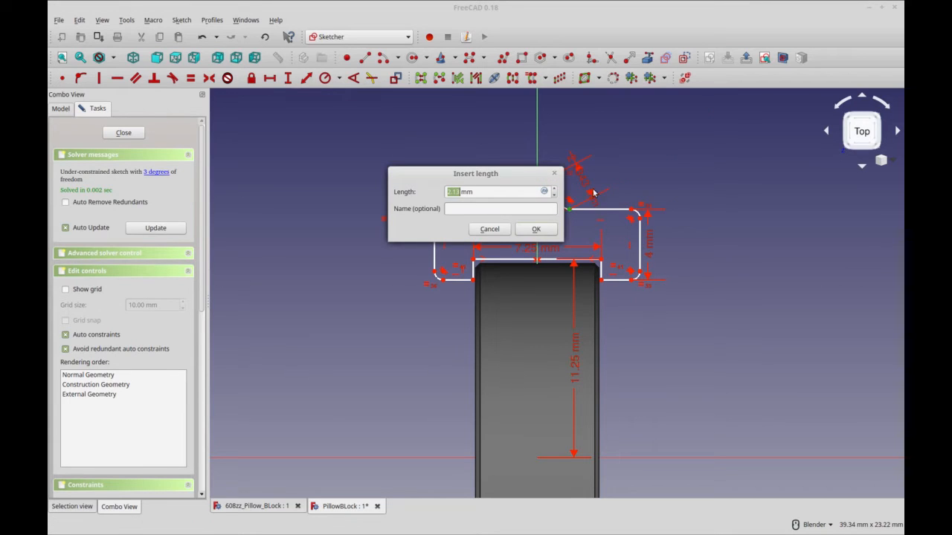
left_click(502, 233)
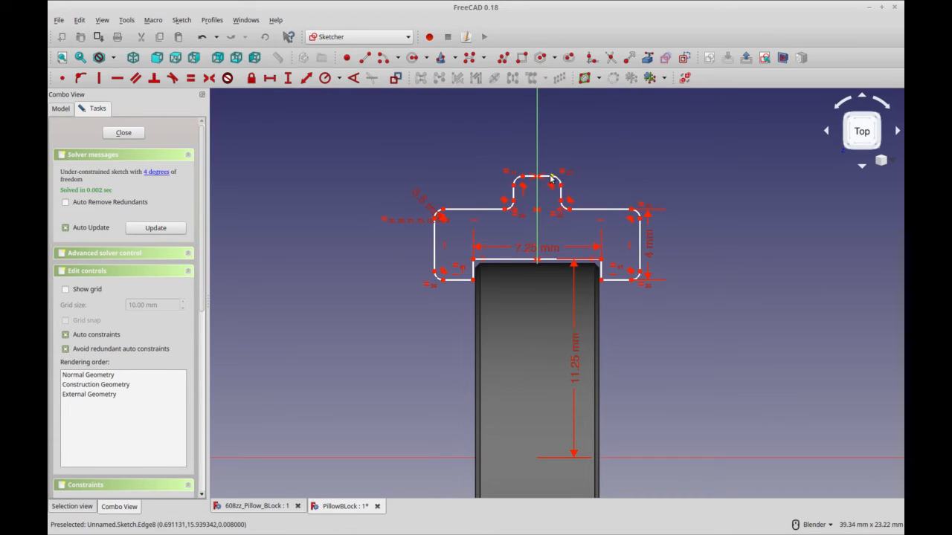
Constrain the vertical distance between the profile's top ridge and its right shoulder line to 1.5 mm, with the dimension placed outside
left_click(589, 209)
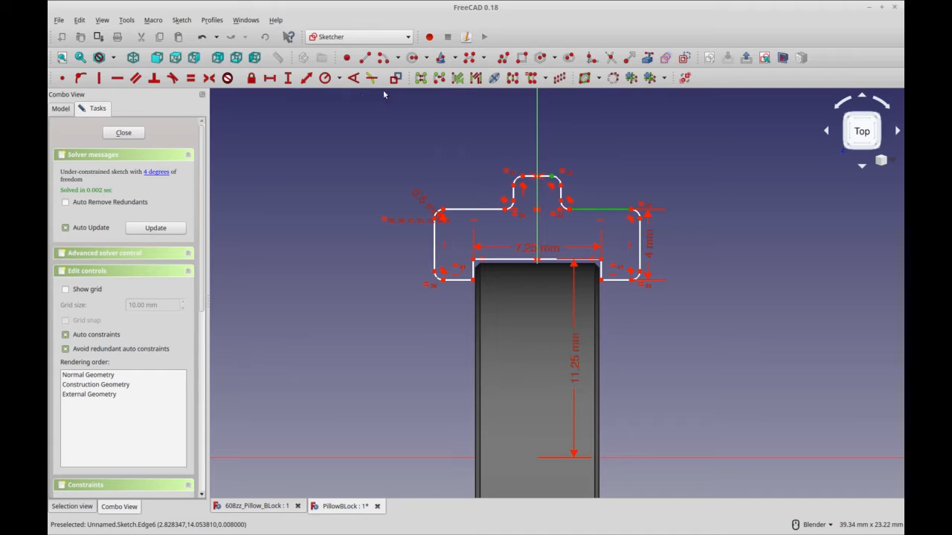
left_click(307, 78)
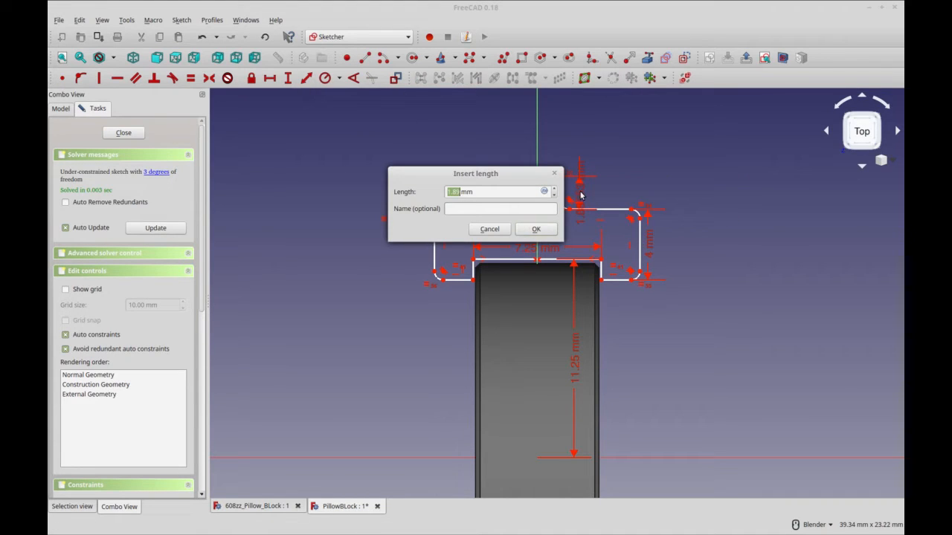
left_click(540, 229)
left_click_drag(578, 169, 619, 141)
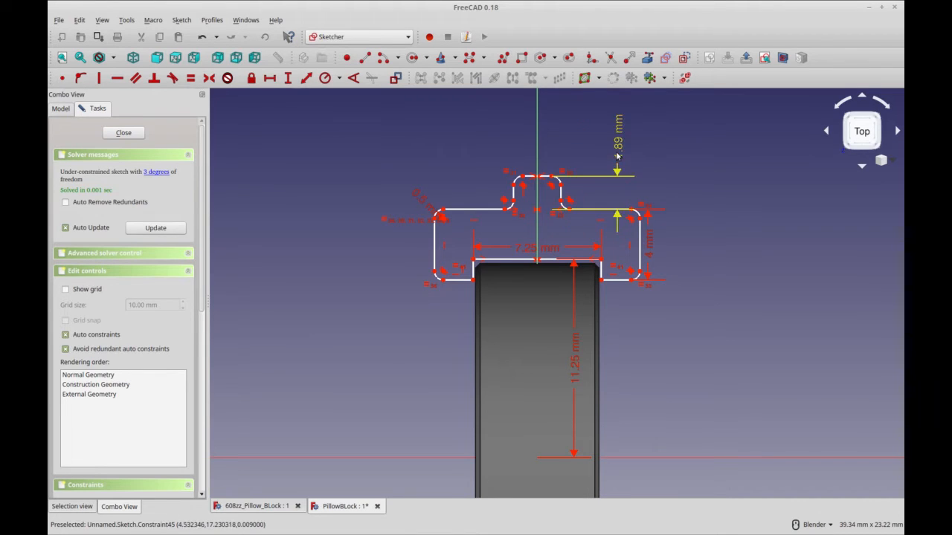
double_click(618, 216)
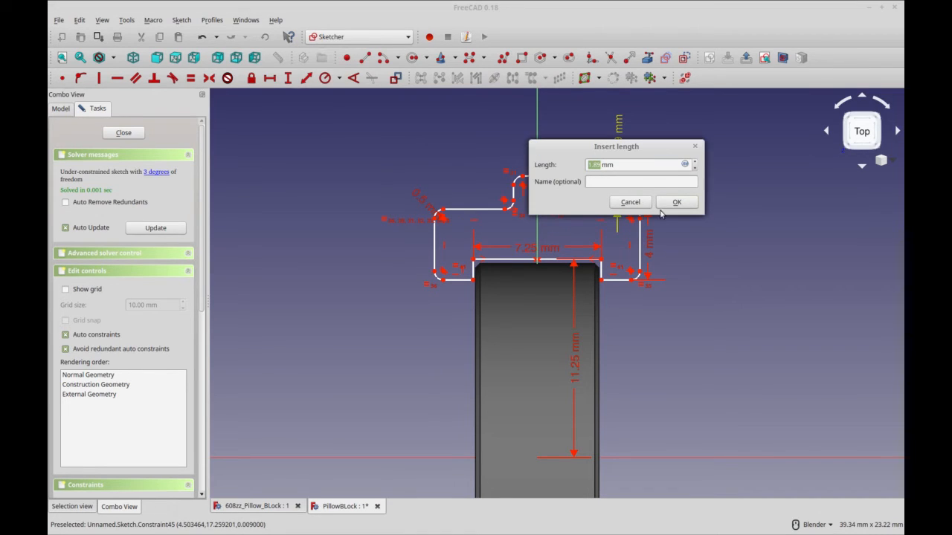
type("1")
key("Return")
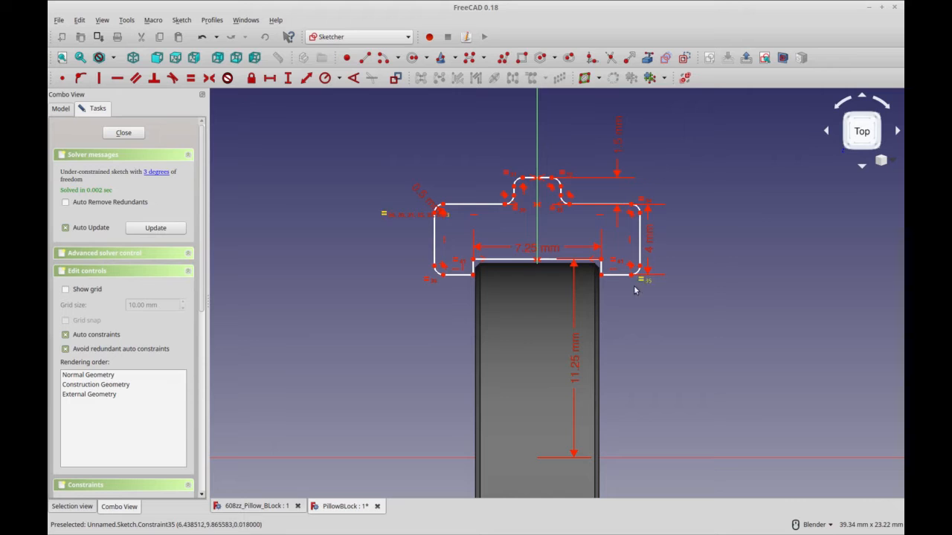
Slide the right lip down freehand and constrain the vertical depth of the channel's right wall to 1.5 mm
left_click_drag(611, 274, 608, 281)
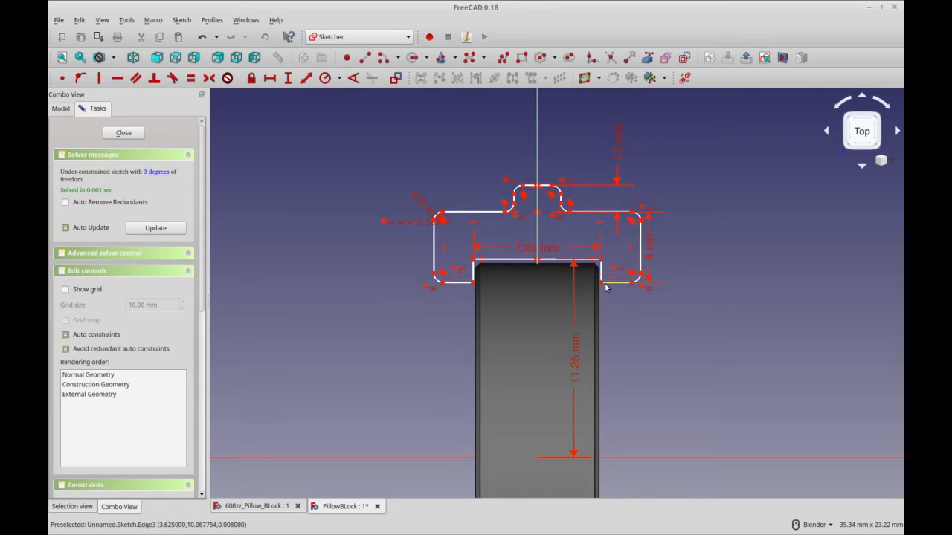
left_click(601, 274)
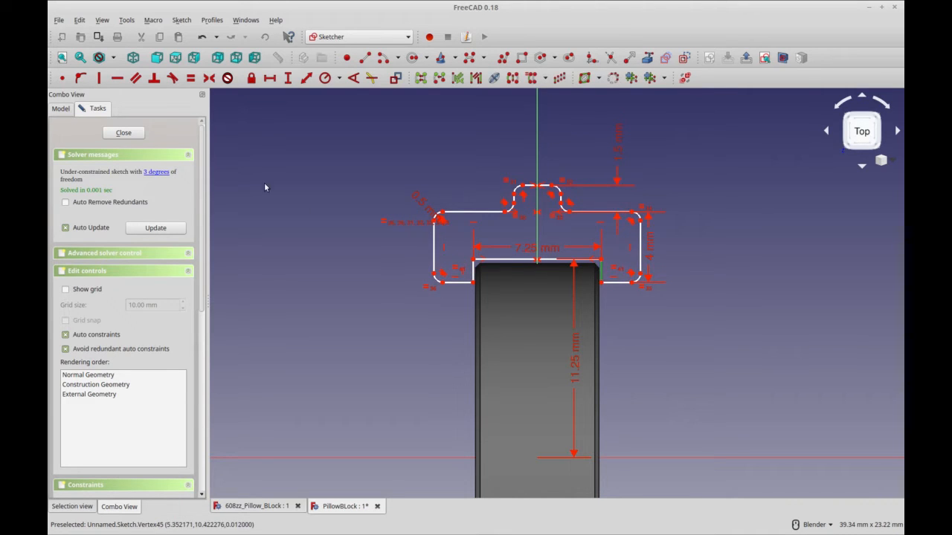
left_click(289, 77)
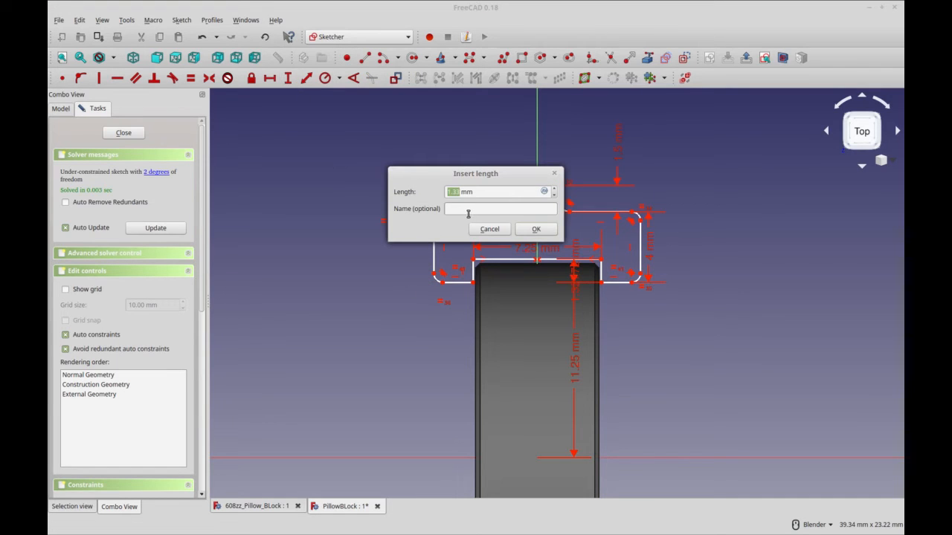
type("1.25")
key("Return")
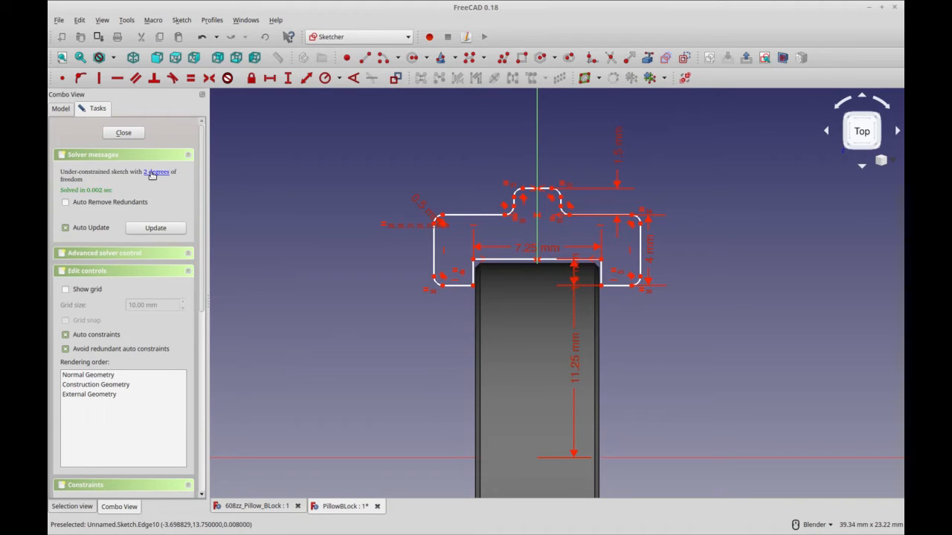
Highlight the sketch's unconstrained elements and slide the left side outward to test its freedom
left_click(151, 173)
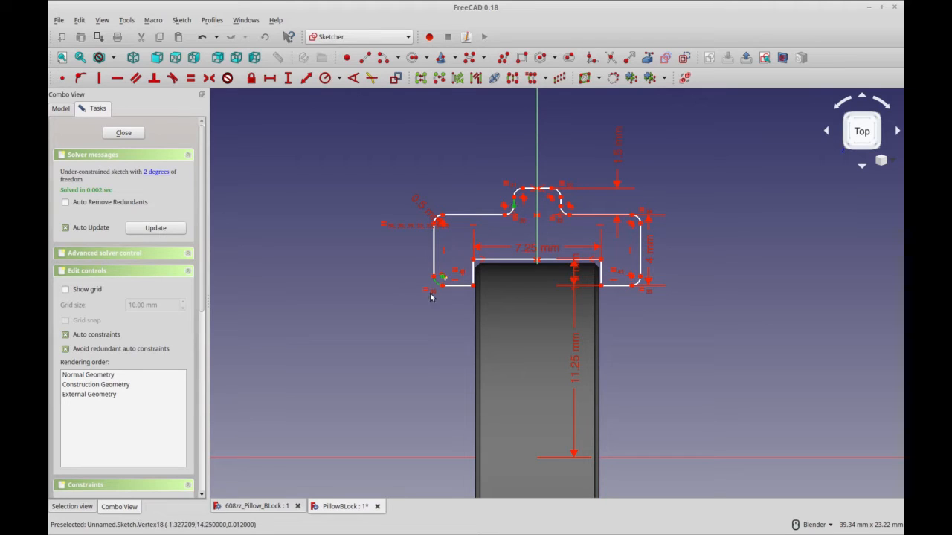
left_click(421, 318)
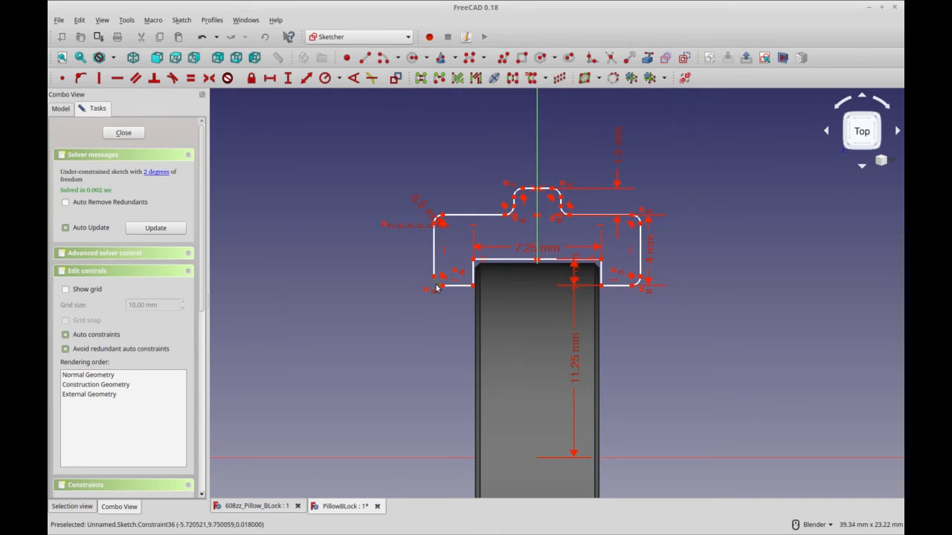
left_click_drag(435, 271, 416, 269)
Try removing the left side's vertical constraint and skewing the edge, and make the edge vertical again
left_click(427, 252)
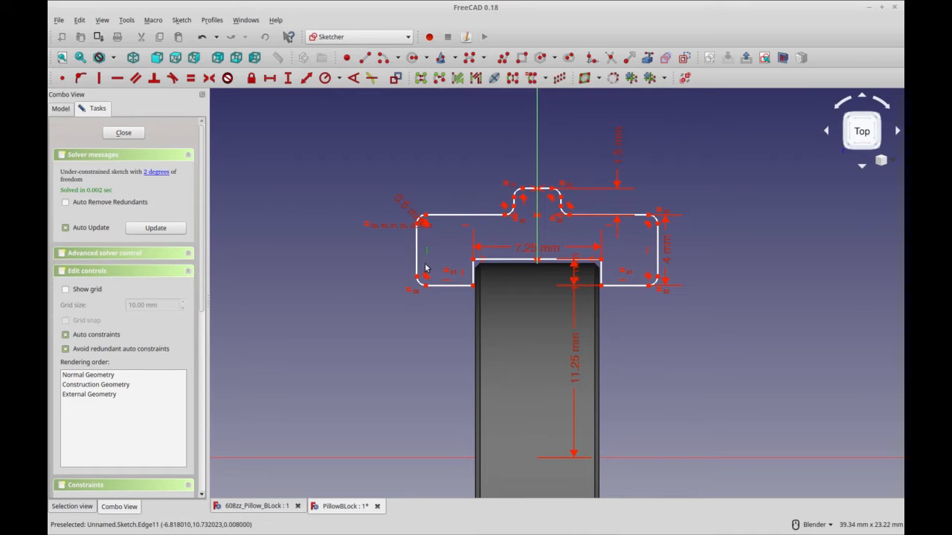
mouse_move(417, 279)
left_mouse_down()
mouse_move(393, 276)
mouse_move(413, 275)
left_mouse_up()
left_click(416, 261)
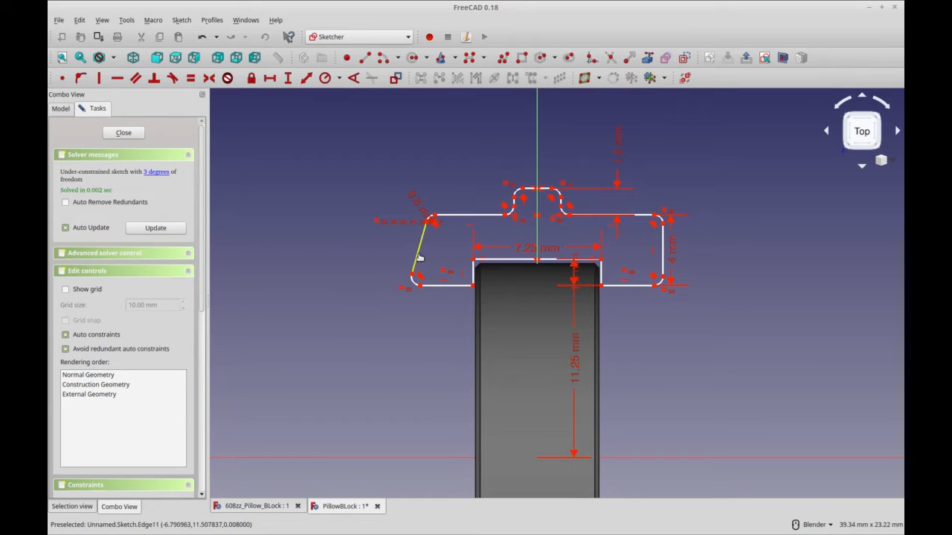
left_click(99, 77)
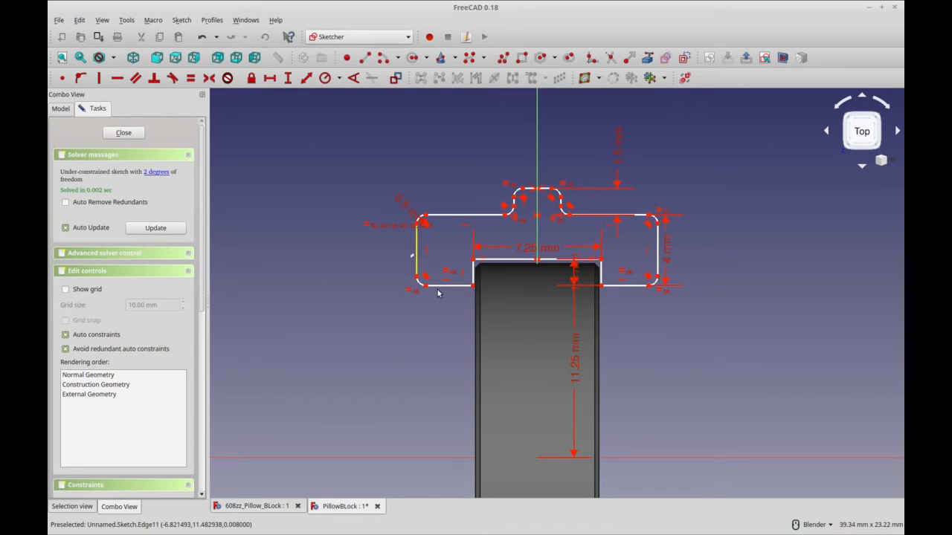
Slide the profile's outer sides inward freehand and constrain the overall horizontal width between them to 11 mm
left_click(153, 172)
left_click(353, 254)
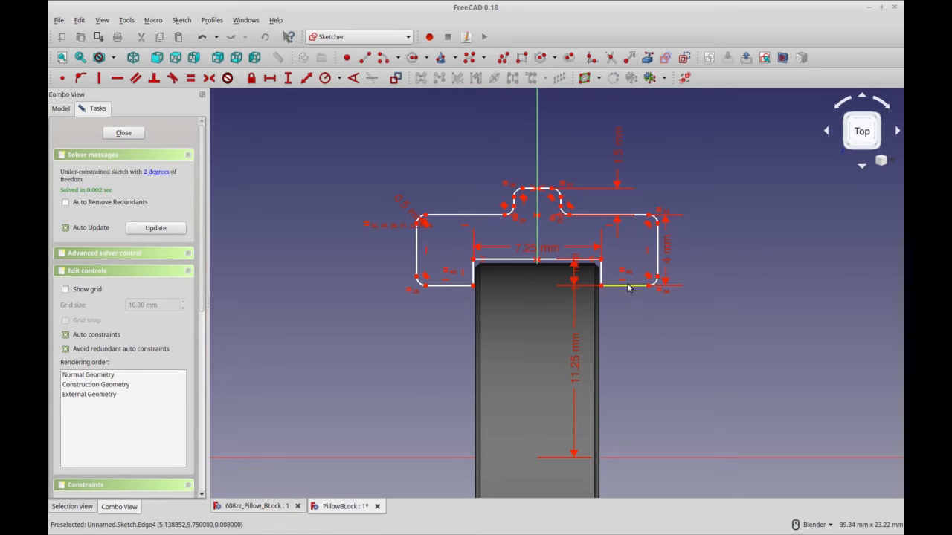
left_click_drag(649, 268, 633, 266)
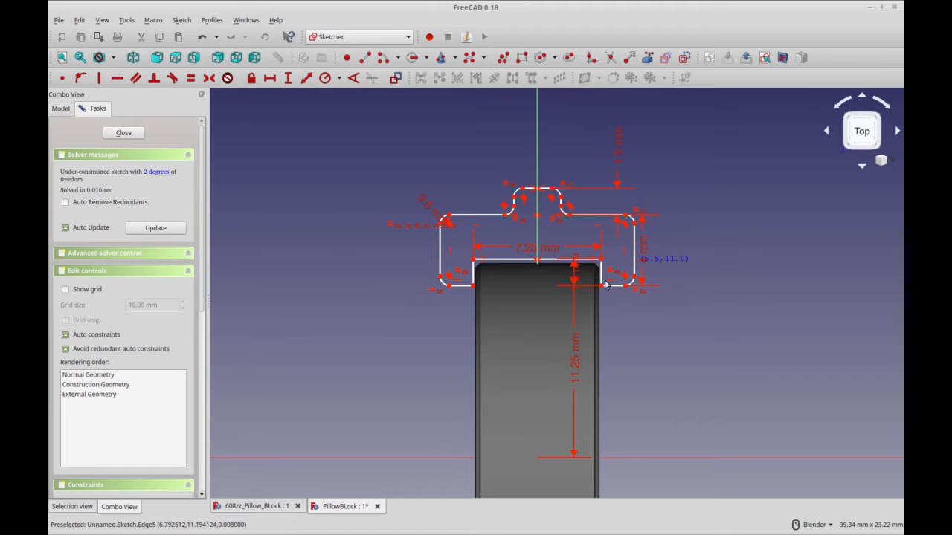
left_click(442, 223)
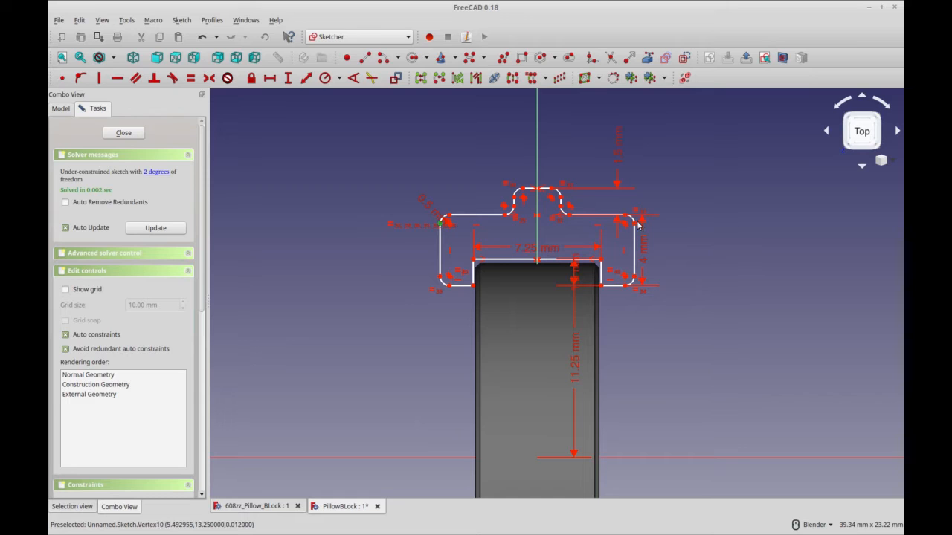
left_click(637, 224)
left_click(634, 221)
left_click(444, 223)
left_click(269, 78)
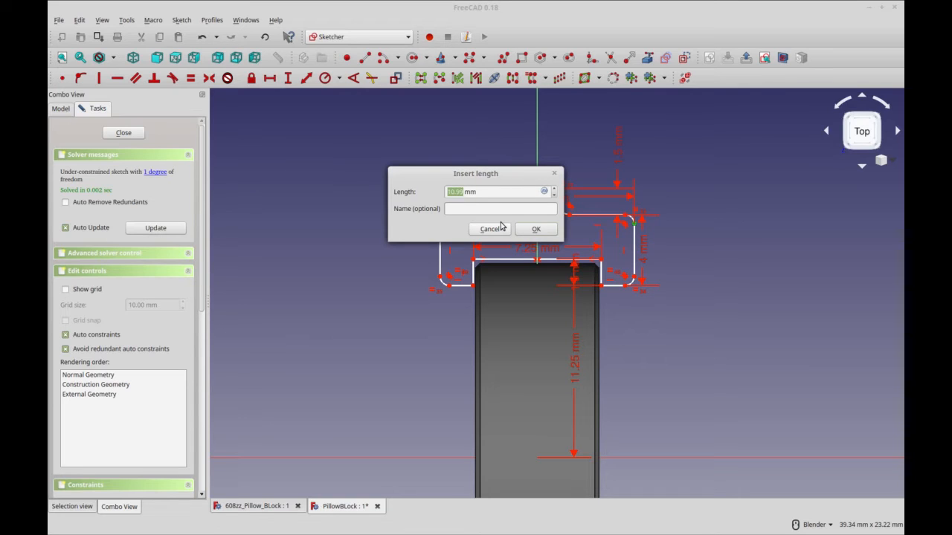
type("11")
key("Return")
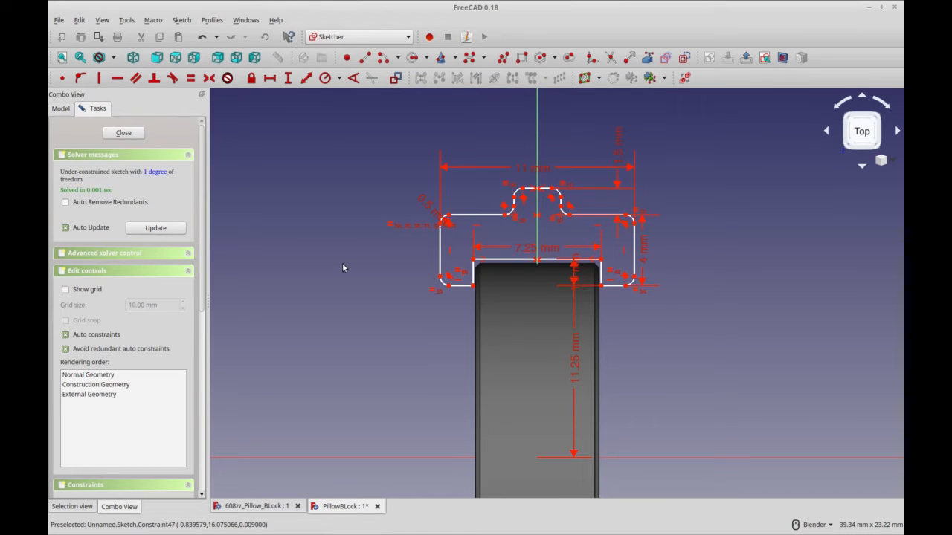
Close the sketch and try to revolve the clamp profile 180° about the vertical sketch axis
left_click(124, 134)
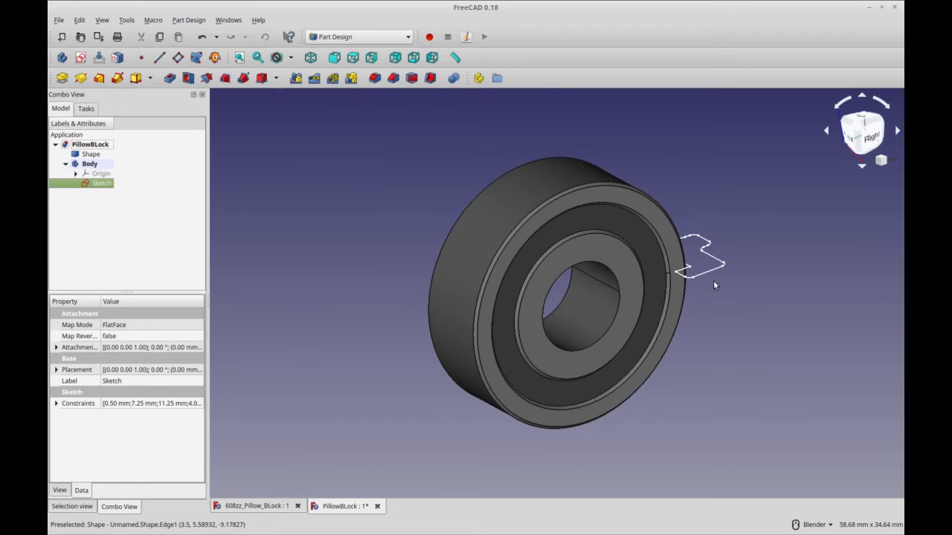
left_click(81, 79)
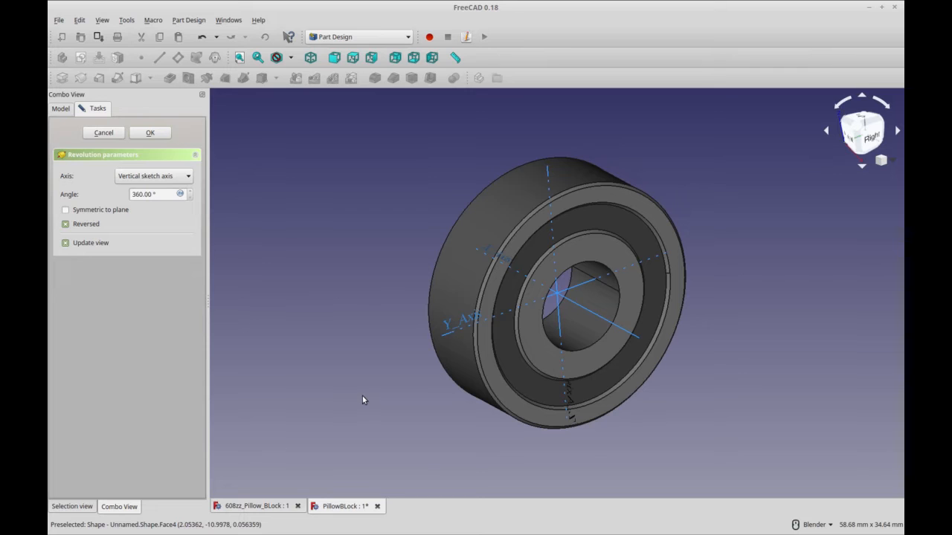
double_click(167, 194)
type("180")
left_click(150, 133)
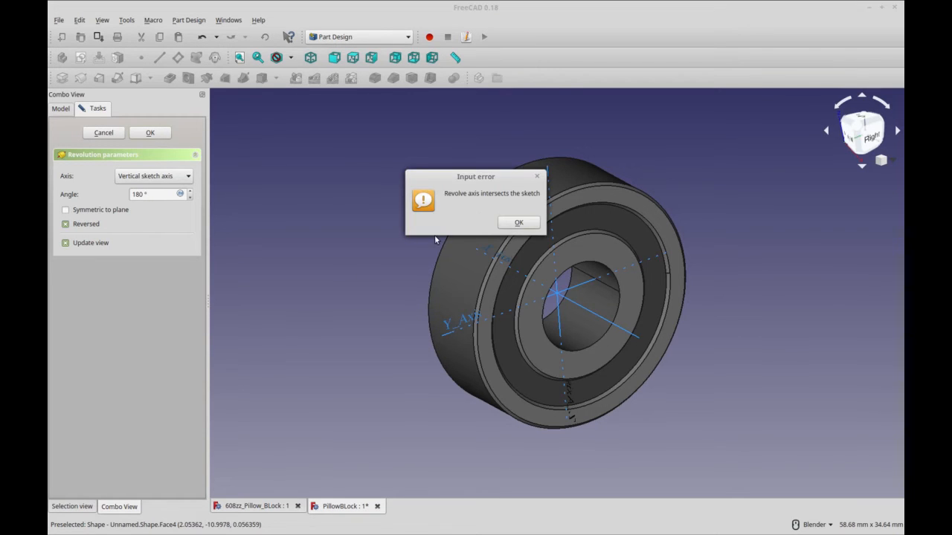
left_click(512, 224)
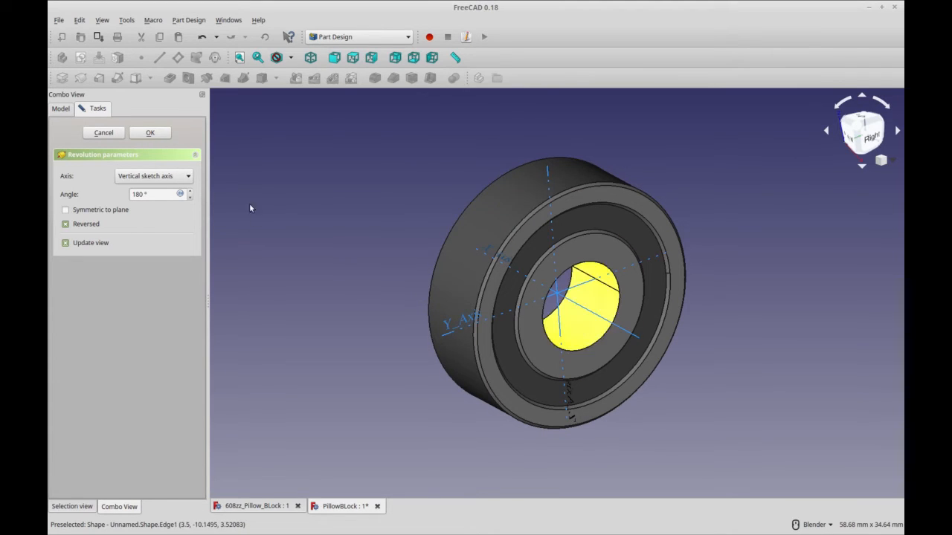
Change the revolution axis to the Base X axis and finish the 180° revolution over the bearing
left_click(165, 176)
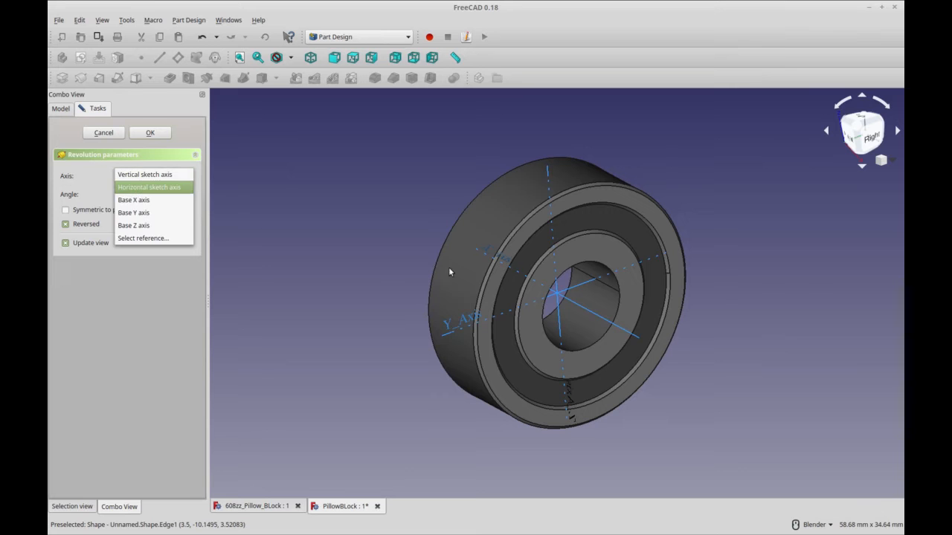
left_click(171, 200)
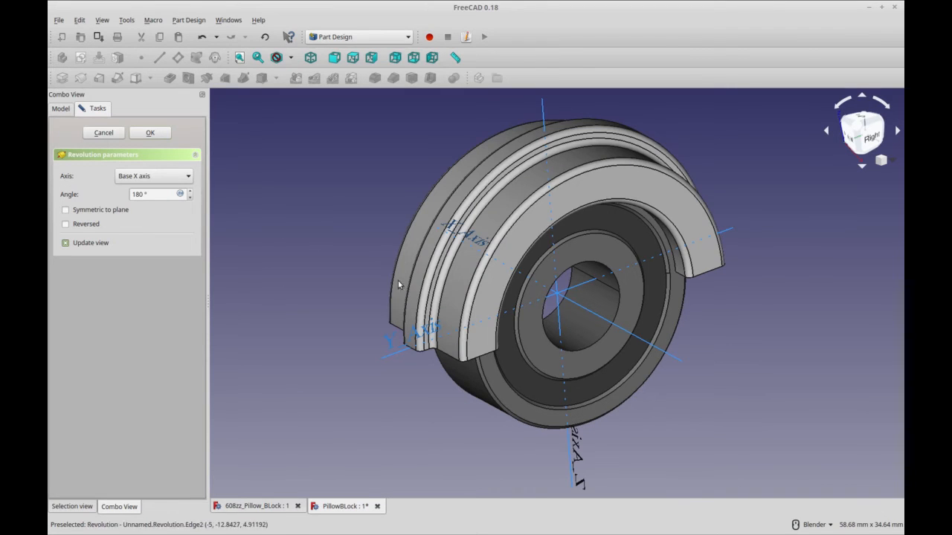
middle_click_drag(653, 455, 676, 370)
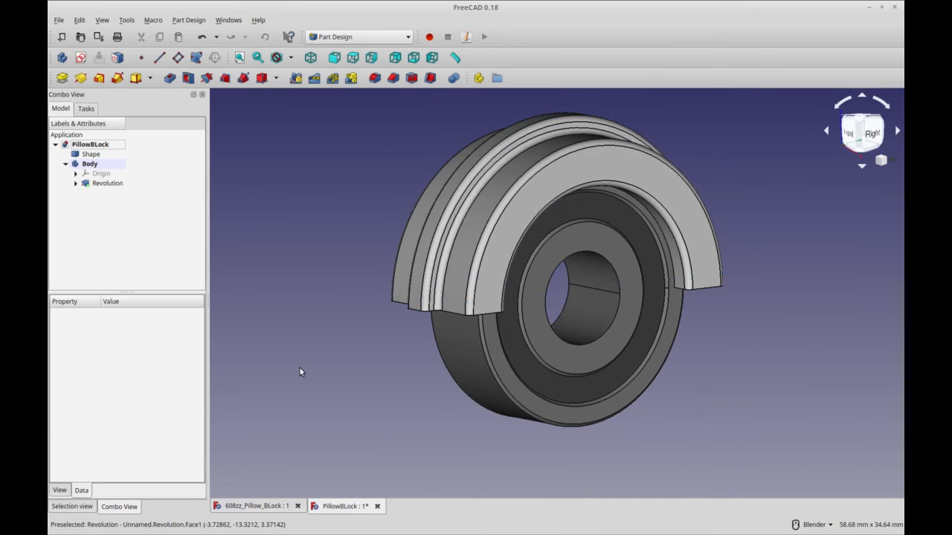
middle_click_drag(300, 372, 424, 415)
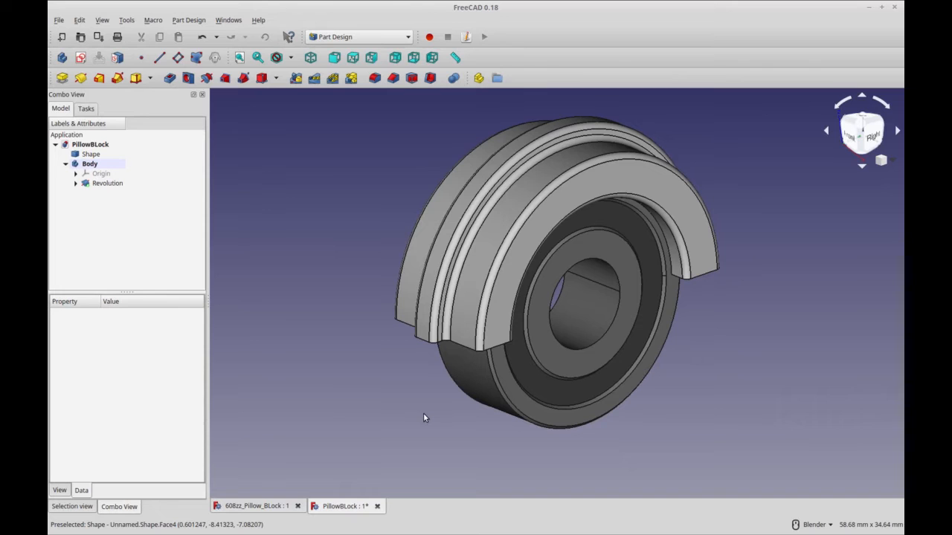
In the 608zz_Pillow_BLock document, copy the sketch under the Clamp's Pad without its dependencies
left_click(261, 506)
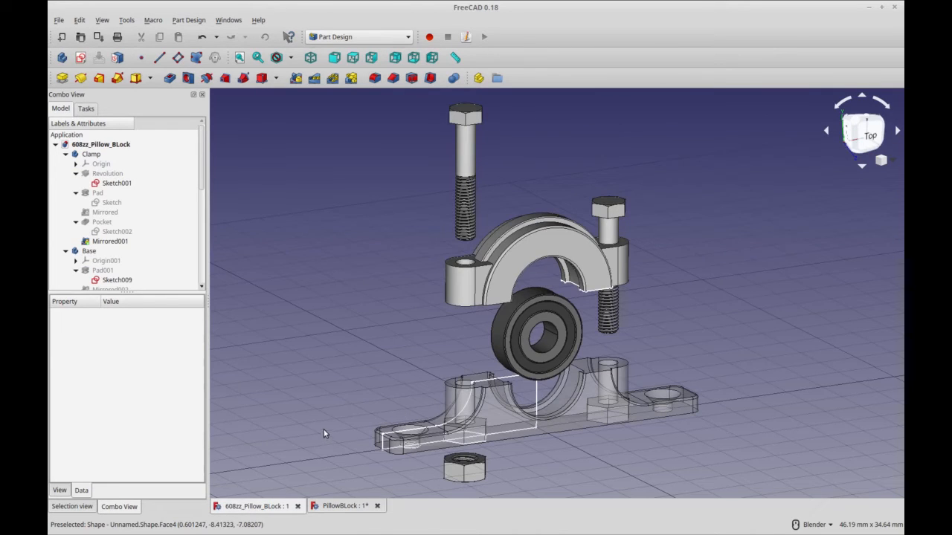
left_click(100, 194)
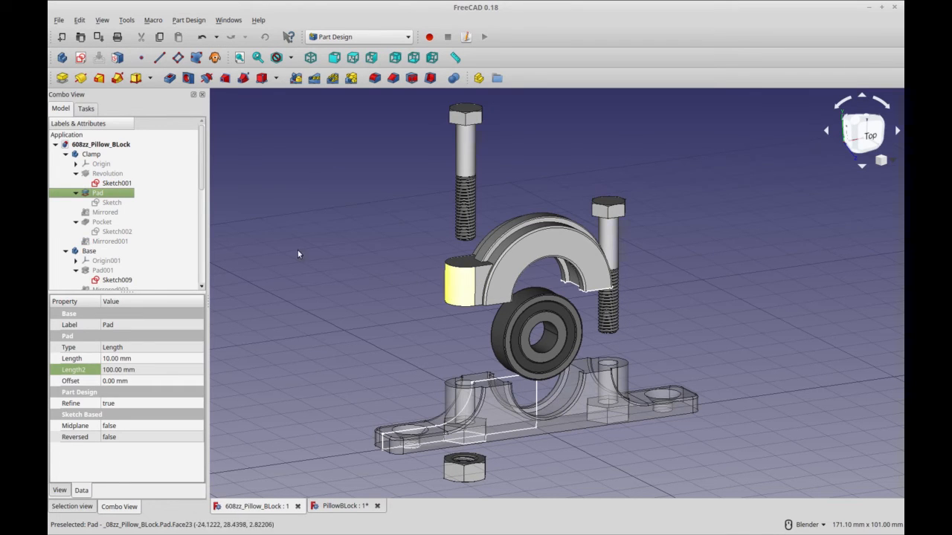
left_click(117, 203)
key("ctrl+c")
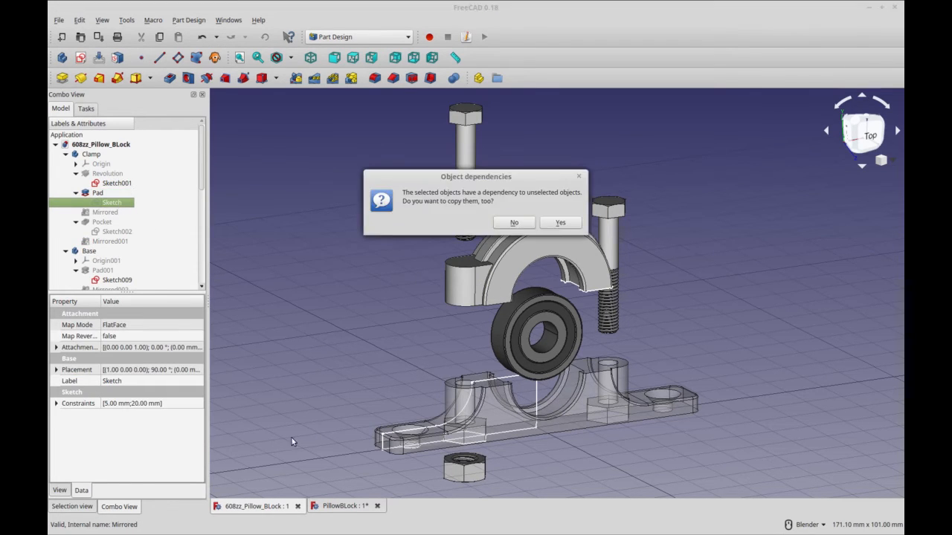
left_click(520, 228)
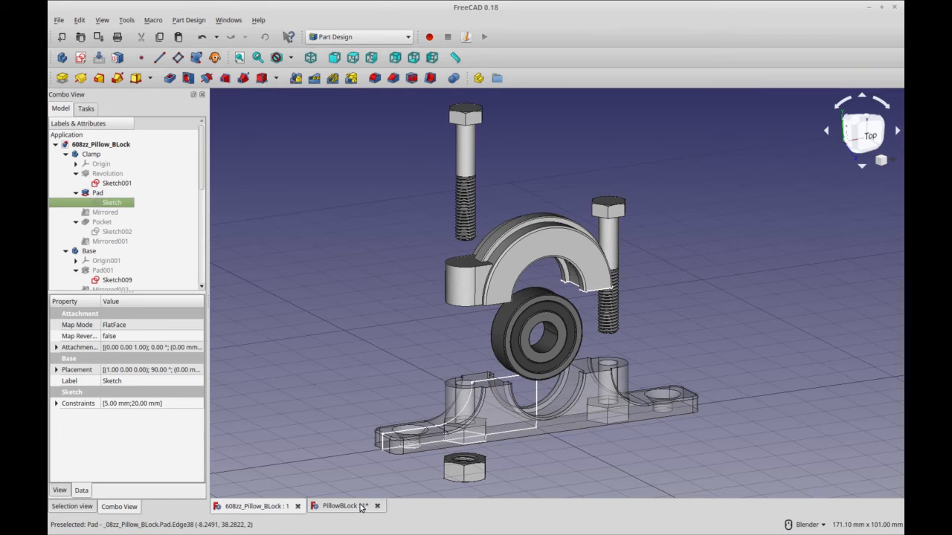
Paste the copied sketch into the PillowBLock document, move it into the Body and make it visible
left_click(360, 505)
key("ctrl+v")
left_click_drag(95, 195, 89, 164)
left_click(95, 194)
key("space")
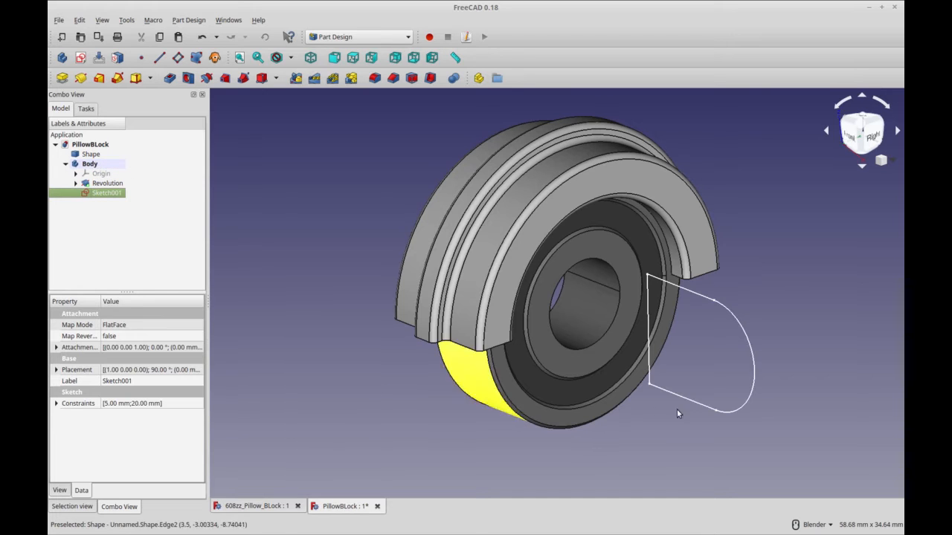
Attach the pasted lug sketch to the base of the revolved clamp using the ObjectXZ map mode
mouse_move(537, 438)
middle_mouse_down()
mouse_move(523, 428)
mouse_move(520, 436)
mouse_move(529, 434)
middle_mouse_up()
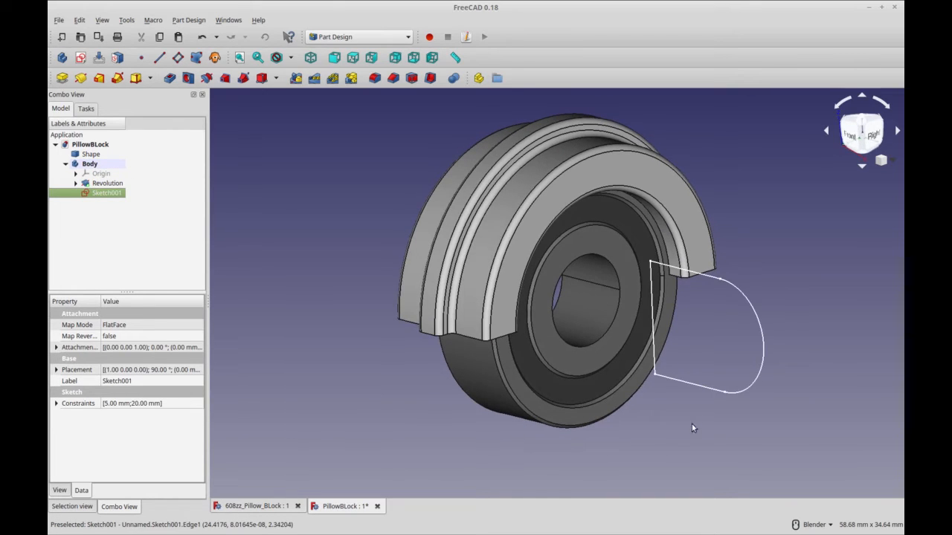
middle_click_drag(712, 391, 618, 456)
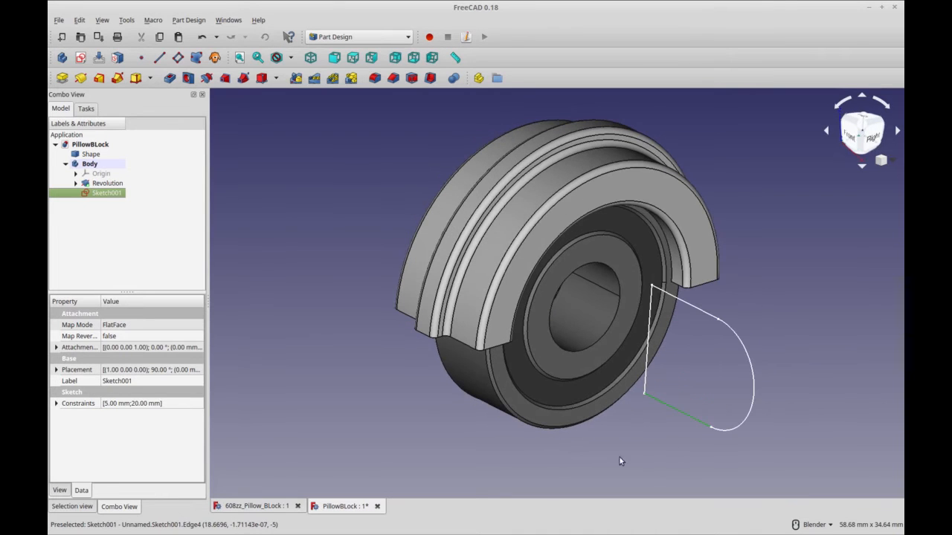
left_click(335, 487)
middle_click_drag(515, 470, 435, 264)
left_click(446, 245)
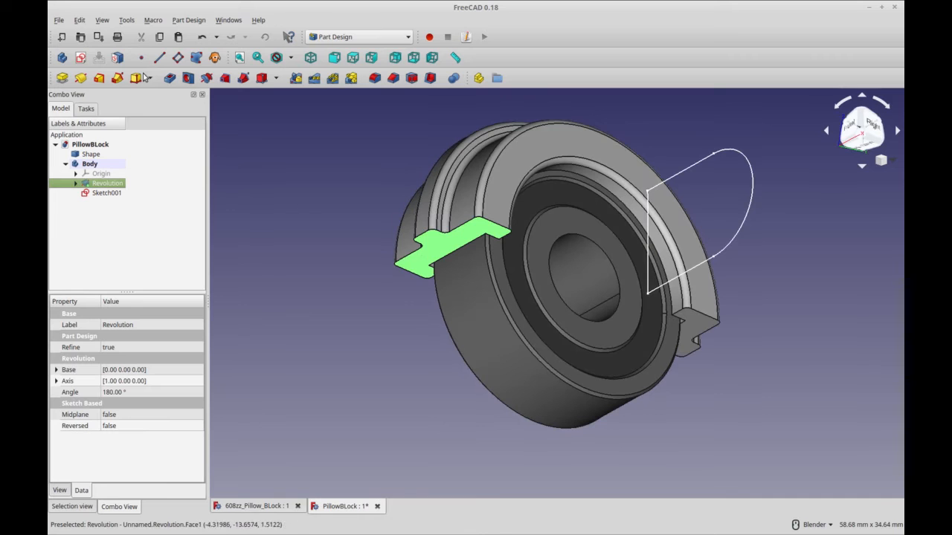
middle_click_drag(725, 367, 327, 306)
left_click(133, 246)
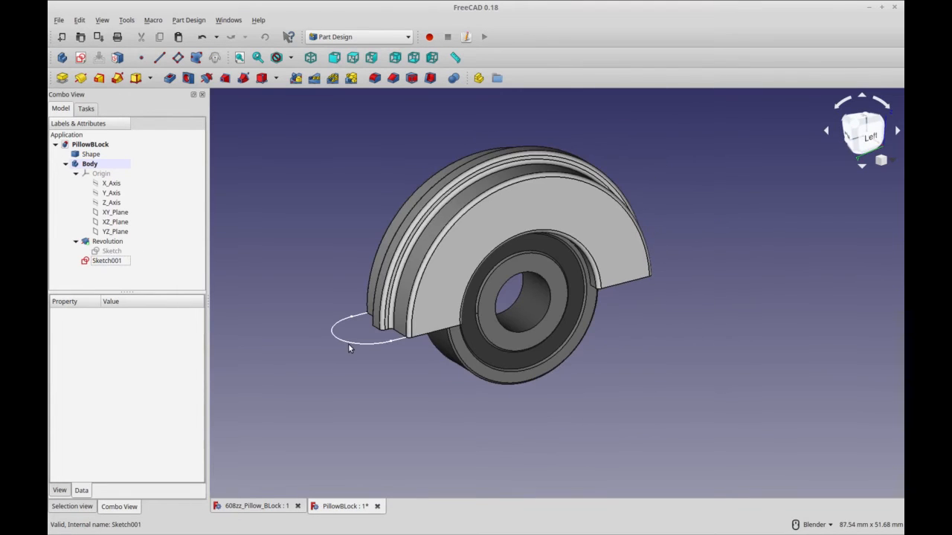
Pad the lug sketch 10 mm in the reversed direction beside the clamp
left_click(115, 262)
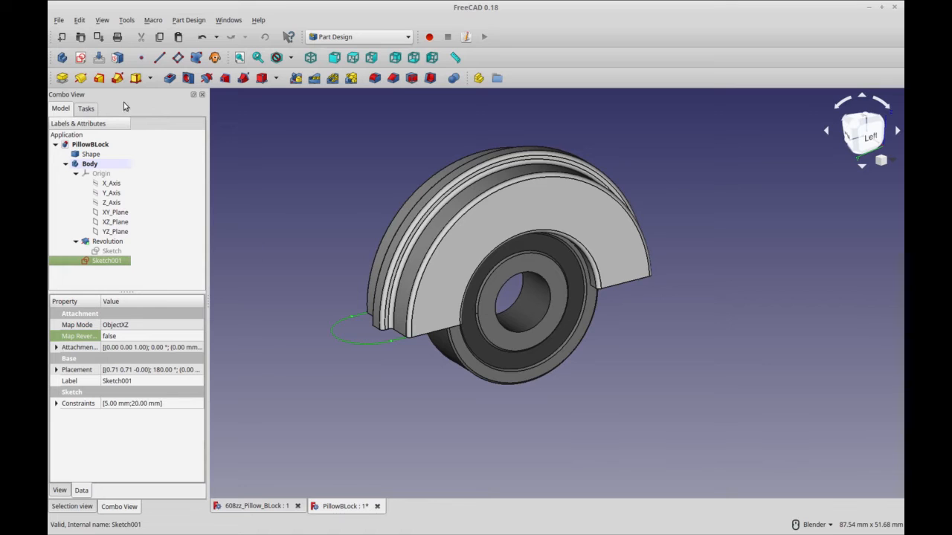
left_click(61, 77)
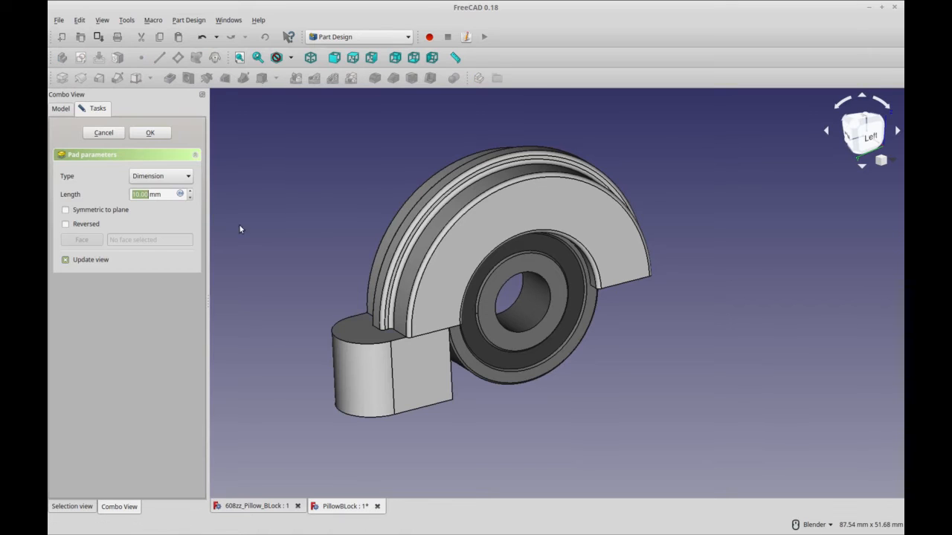
left_click(67, 225)
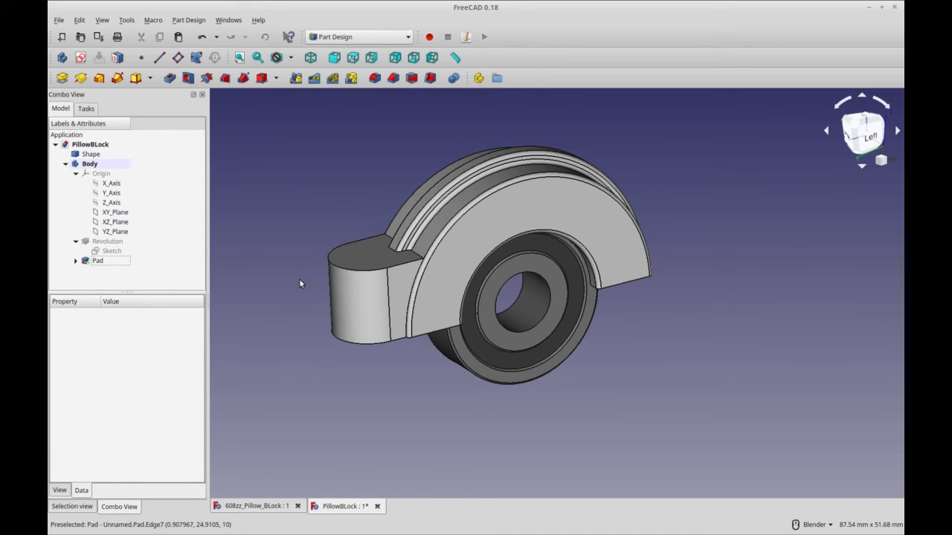
Check the padded lug from above and below, and make the sketch under its Pad visible
left_click(362, 288)
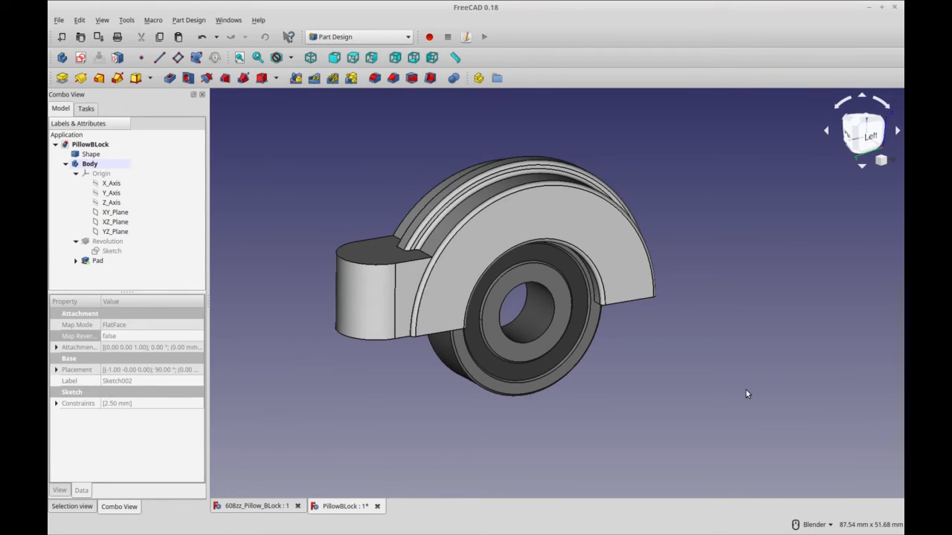
left_click(372, 312)
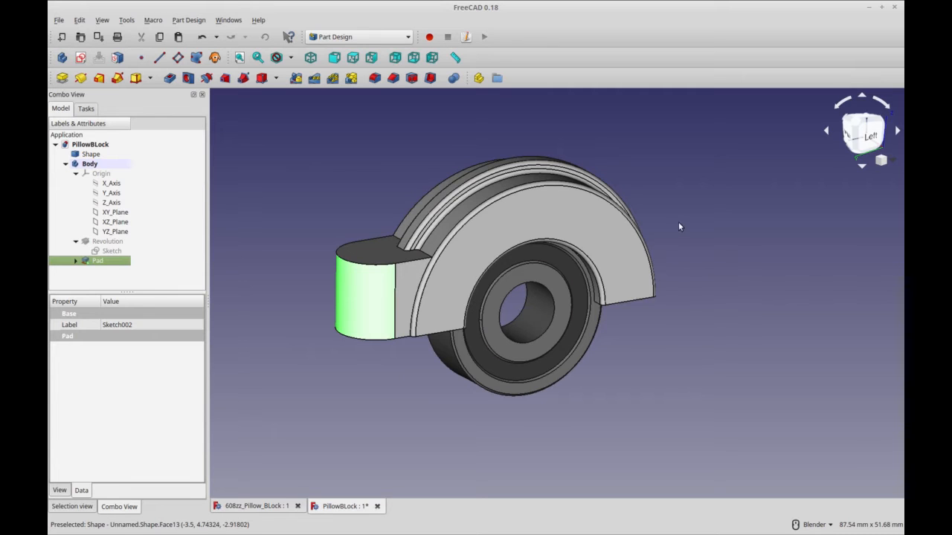
left_click(119, 261)
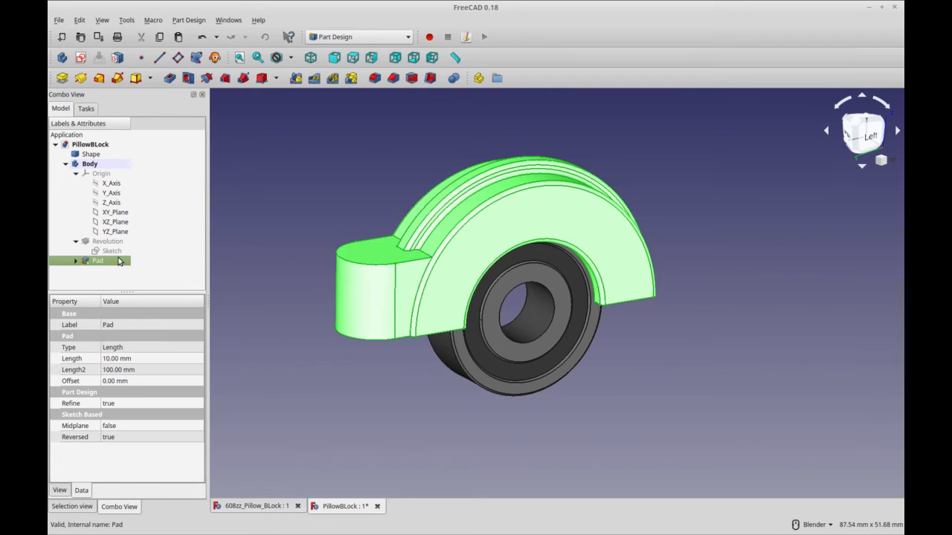
scroll(382, 392, "down", 2)
middle_click_drag(420, 393, 439, 297)
left_click(75, 261)
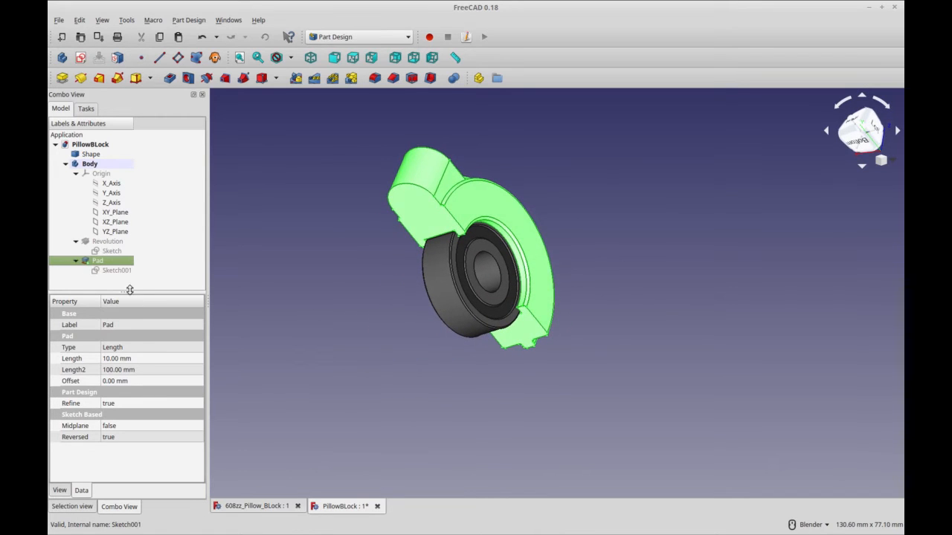
left_click(117, 271)
middle_click_drag(301, 346, 393, 304)
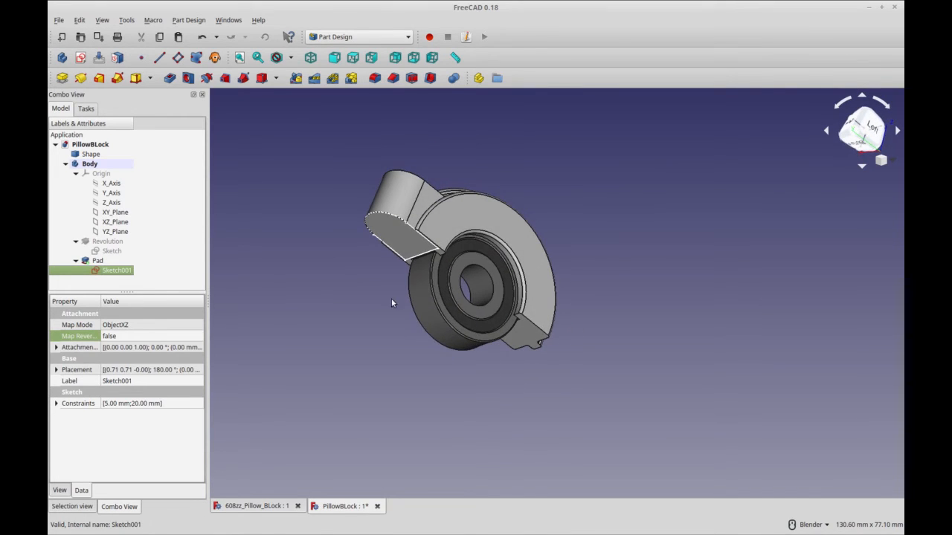
middle_click_drag(476, 327, 445, 435)
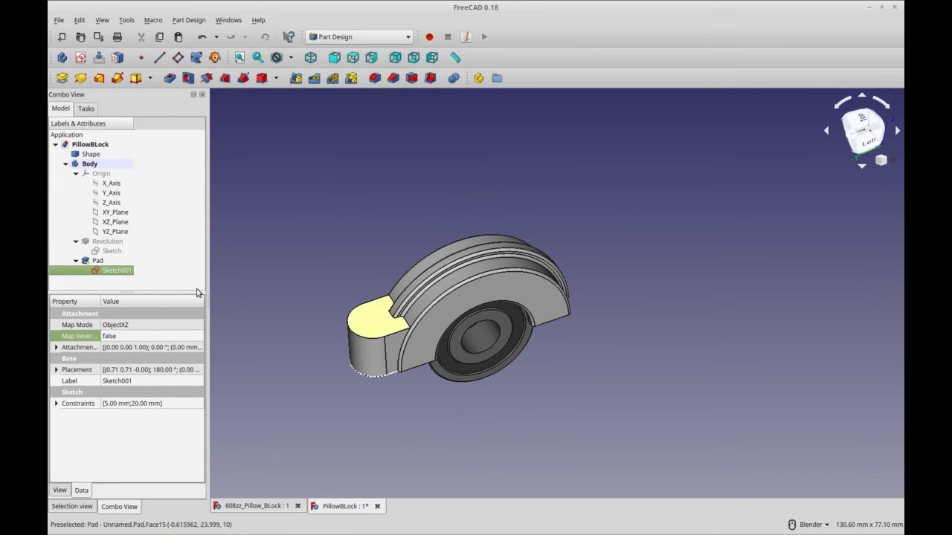
Mirror the lug Pad about the Base XZ plane
left_click(98, 260)
middle_click_drag(637, 405, 652, 378, "shift")
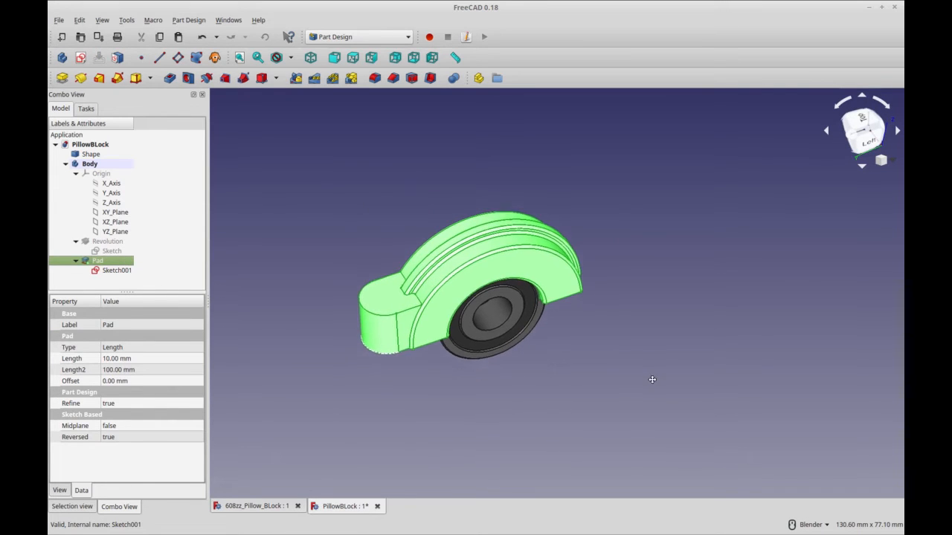
left_click(296, 78)
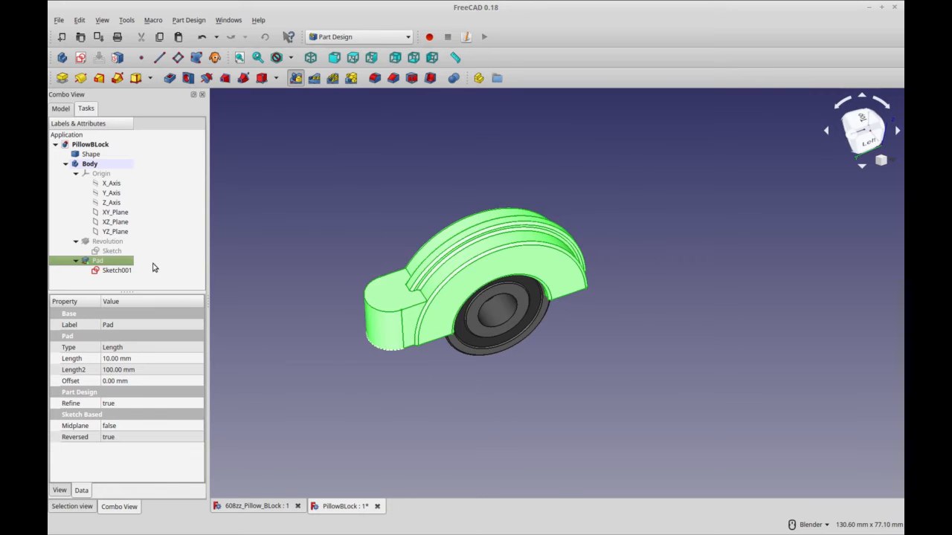
middle_click_drag(552, 351, 688, 352)
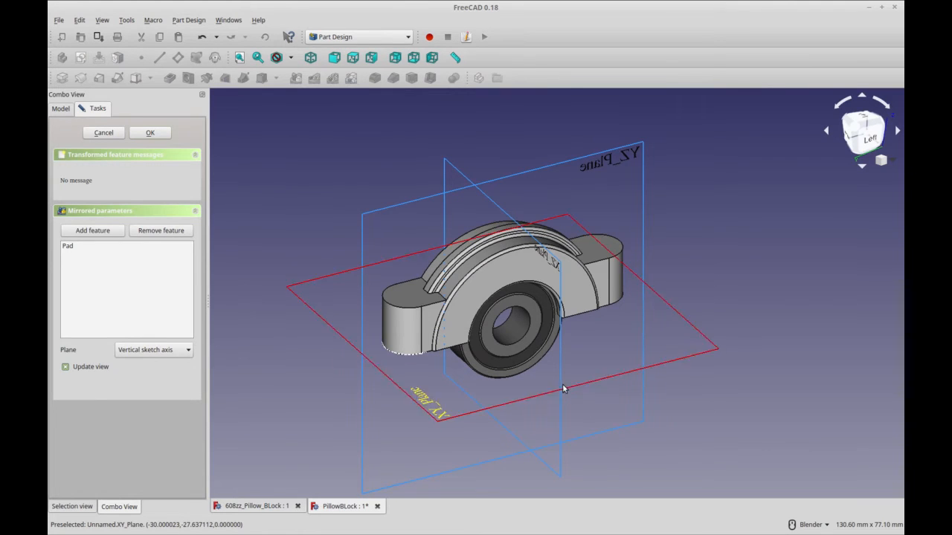
left_click(600, 269)
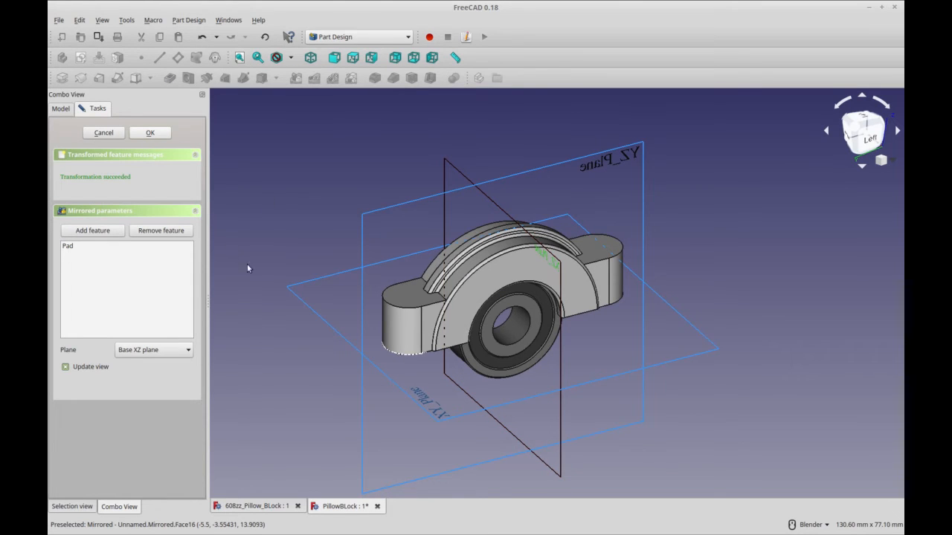
key("Return")
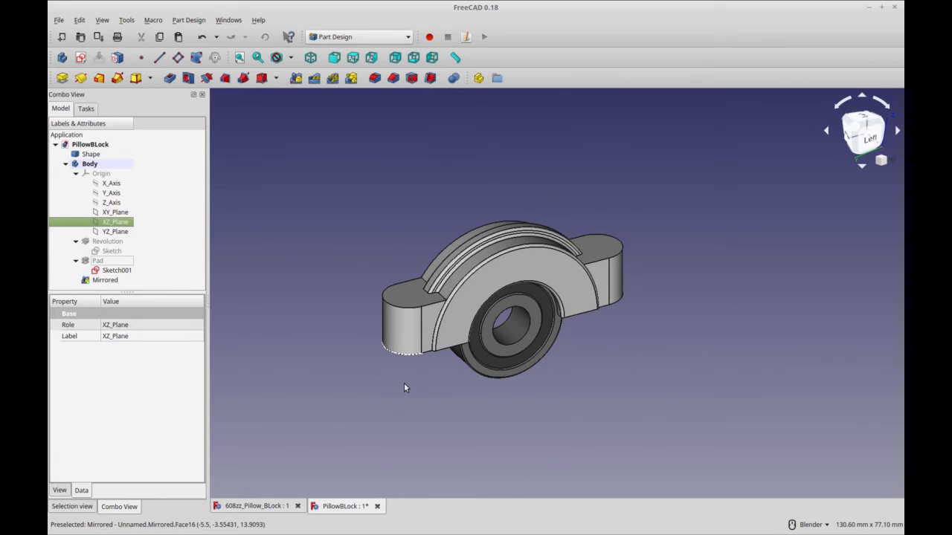
In the 608zz_Pillow_BLock document, copy the circle sketch under the Clamp's Pocket without its dependencies
key("ctrl+Tab")
left_click(459, 270)
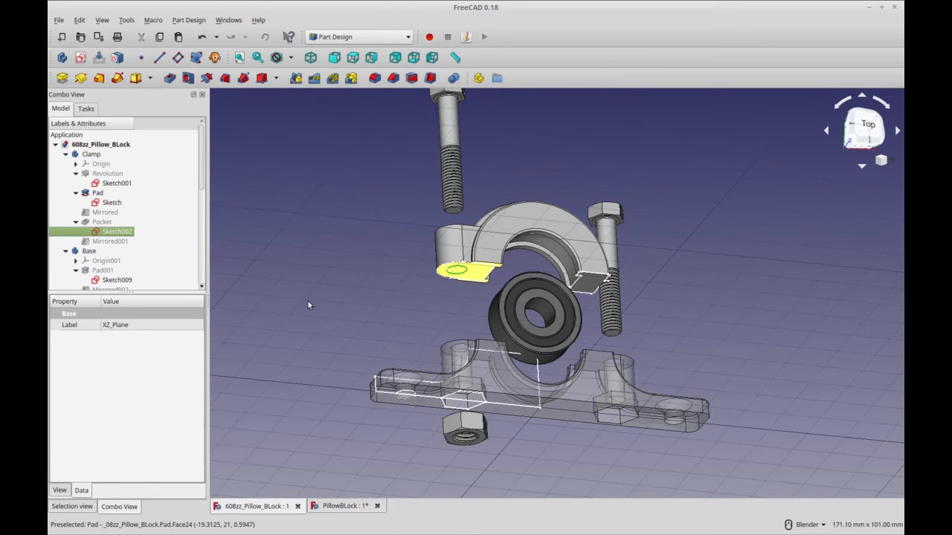
key("ctrl+c")
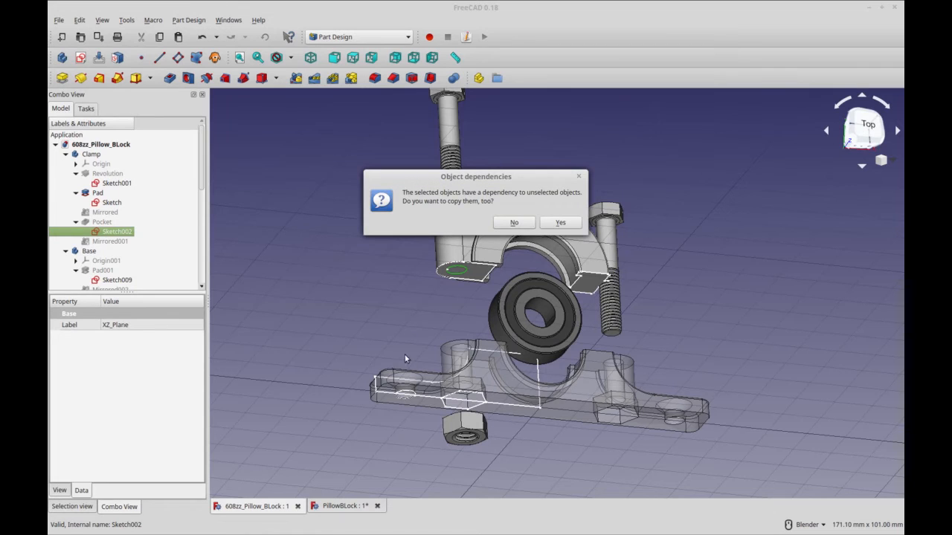
left_click(506, 224)
Paste the circle sketch into the PillowBLock document, move it into the Body and place it on the lug's underside
left_click(349, 507)
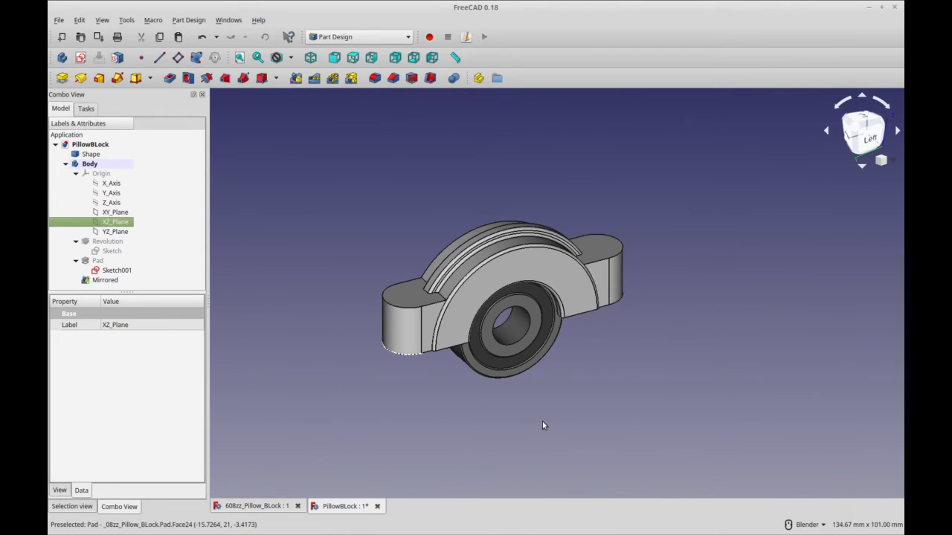
key("ctrl+v")
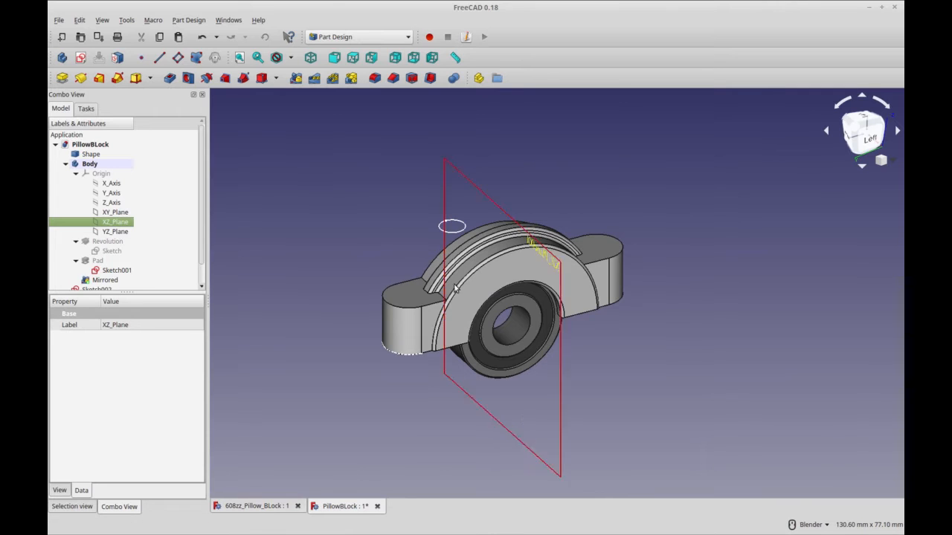
left_click(455, 237)
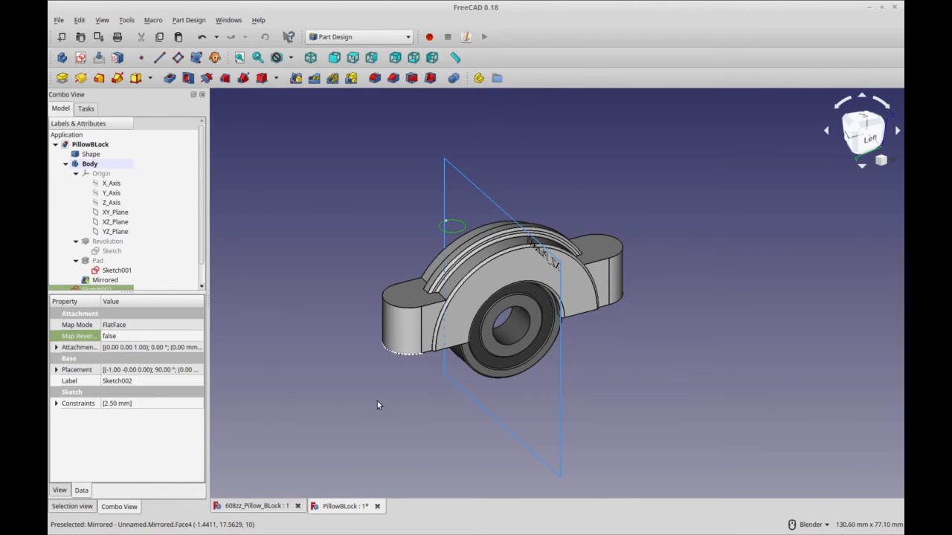
left_click(397, 445)
middle_click_drag(396, 445, 419, 378)
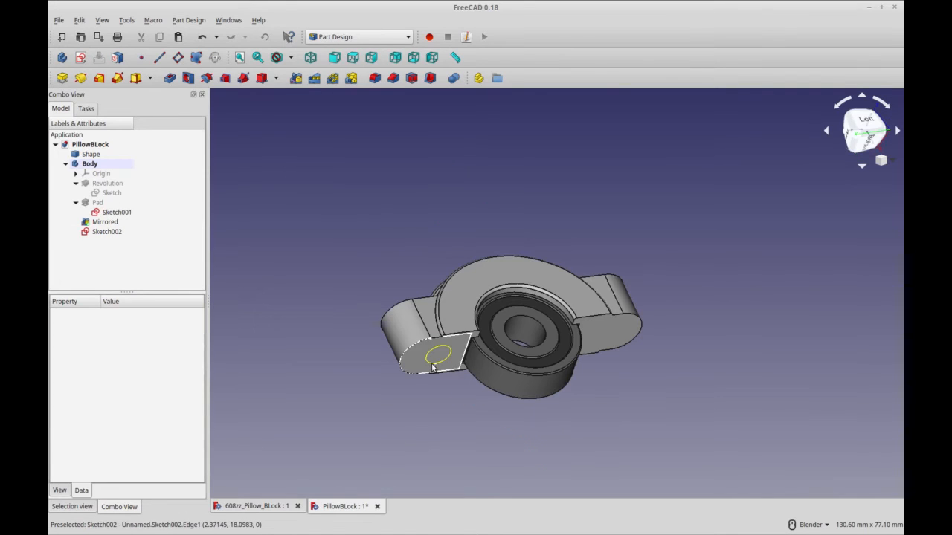
Open the pasted circle sketch for editing and link the lug's rounded end as external geometry
double_click(106, 232)
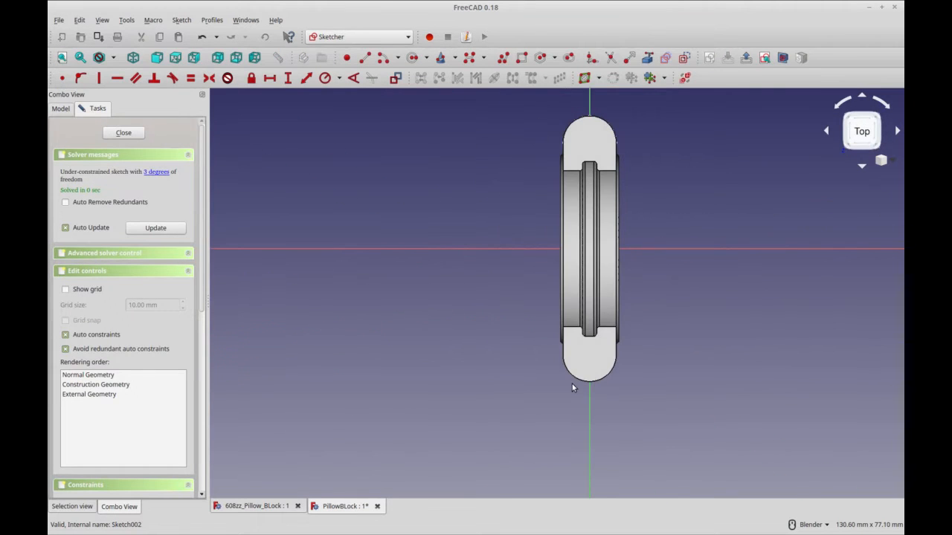
middle_click_drag(778, 277, 579, 375)
left_click(659, 64)
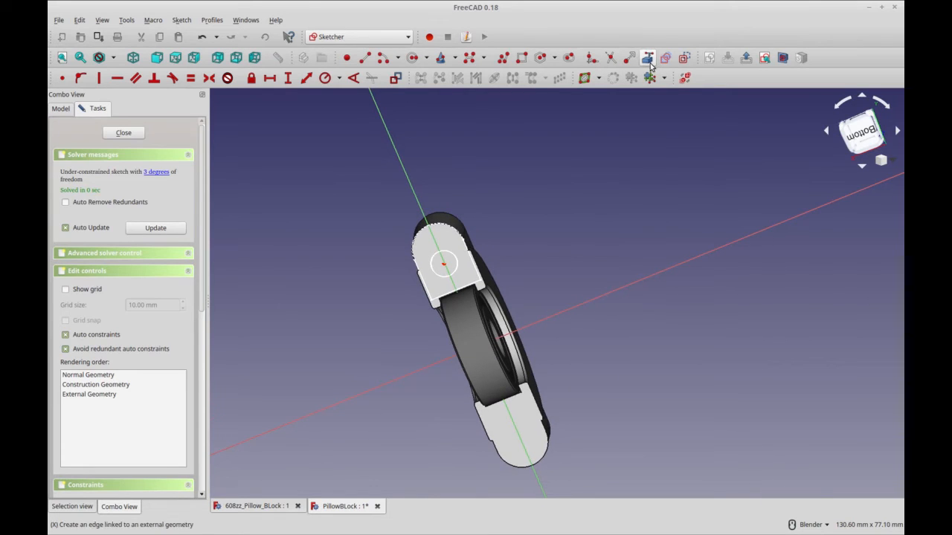
left_click(453, 227)
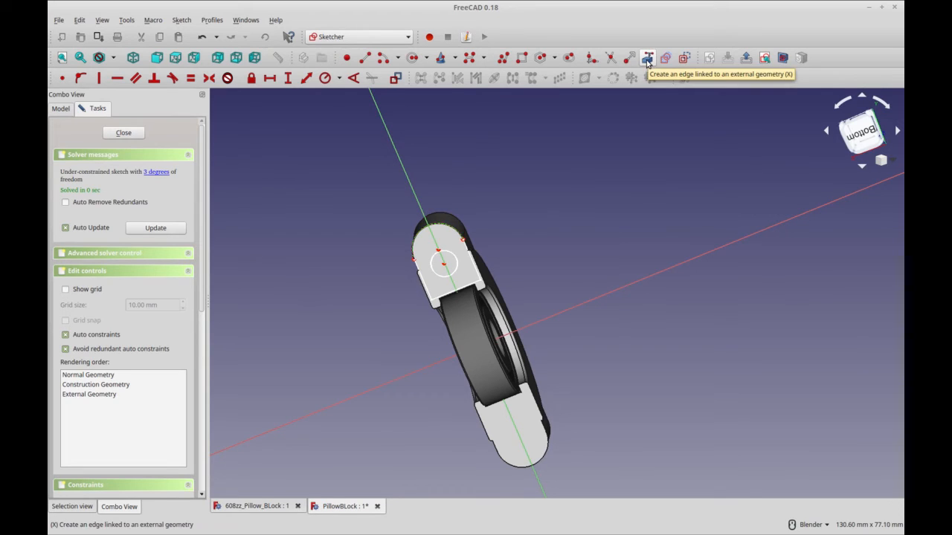
right_click(549, 213)
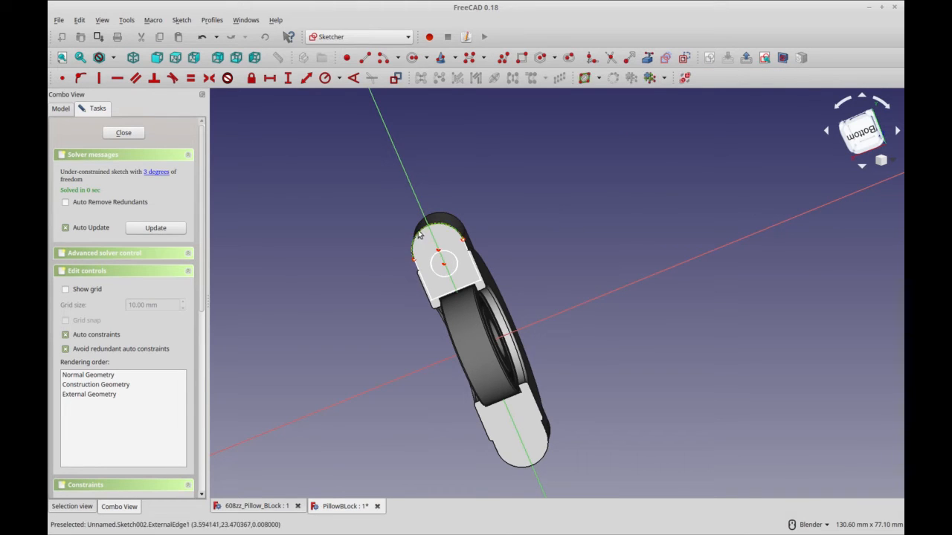
Make the circle's centre coincident with the centre of the lug's arc and close the sketch
left_click(443, 266)
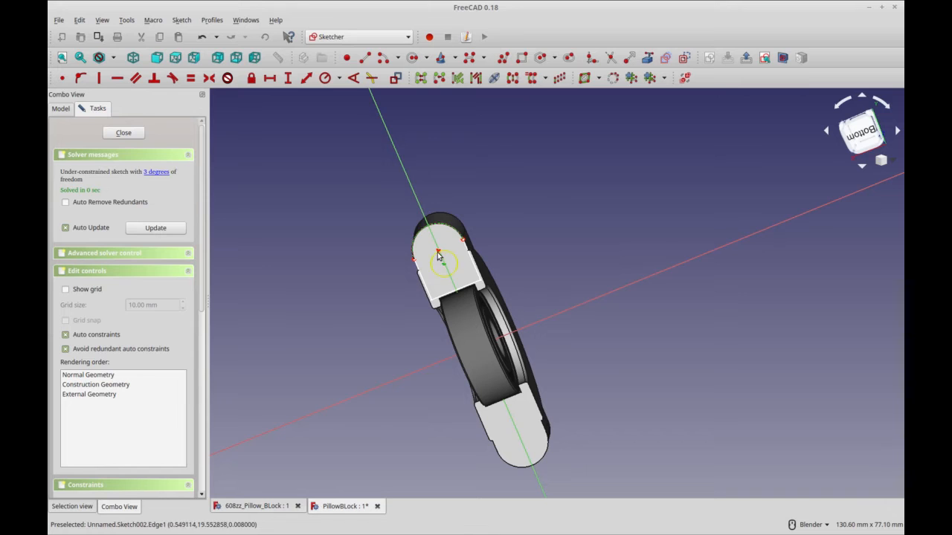
left_click(61, 77)
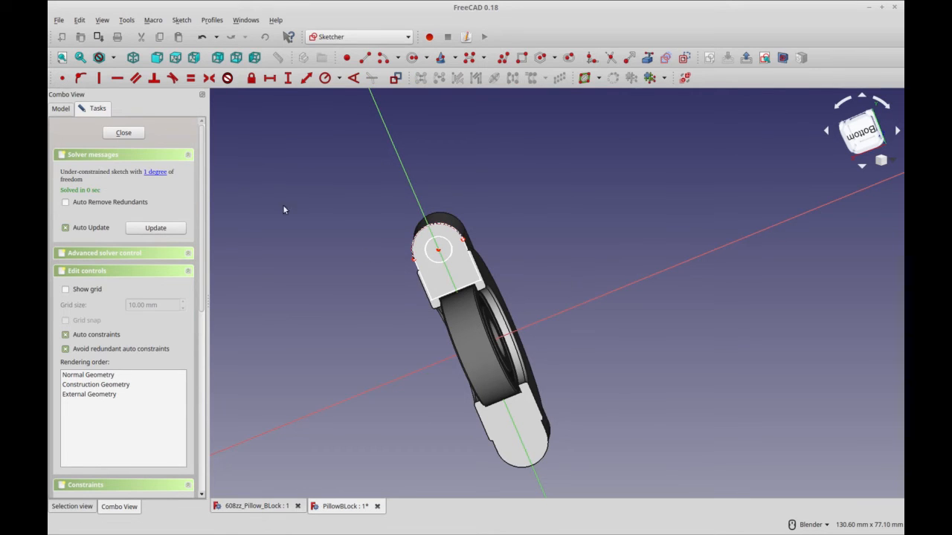
left_click(133, 133)
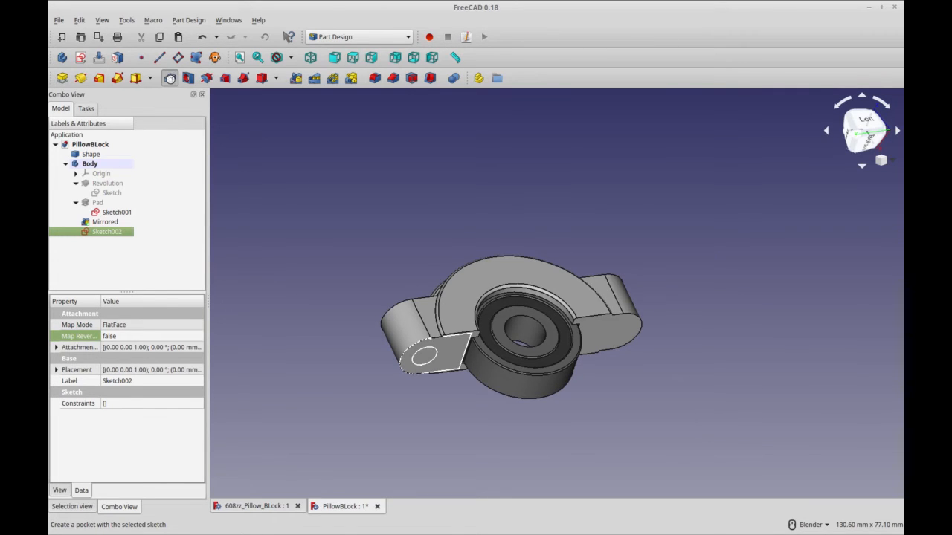
Pocket the circle sketch through all in the reversed direction to cut the bolt hole, and select the new pocket
left_click(170, 78)
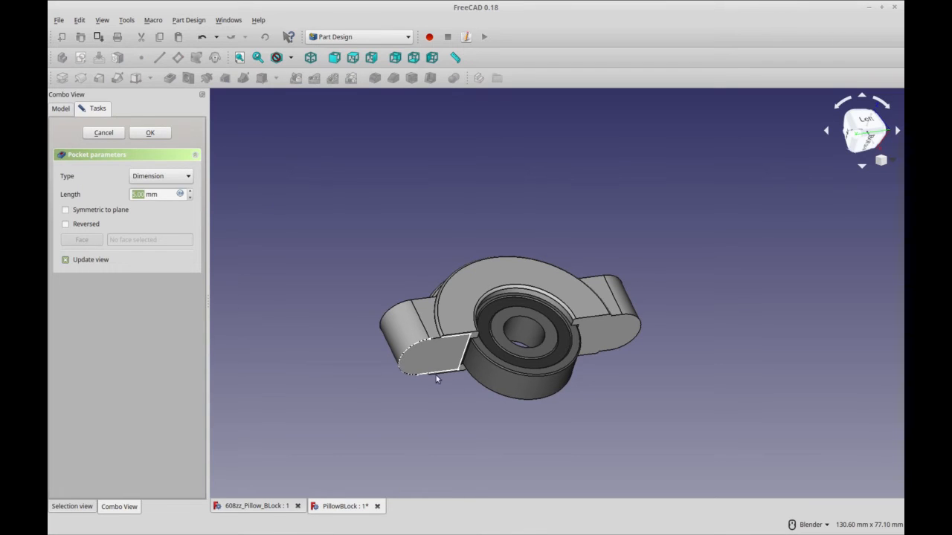
left_click(65, 224)
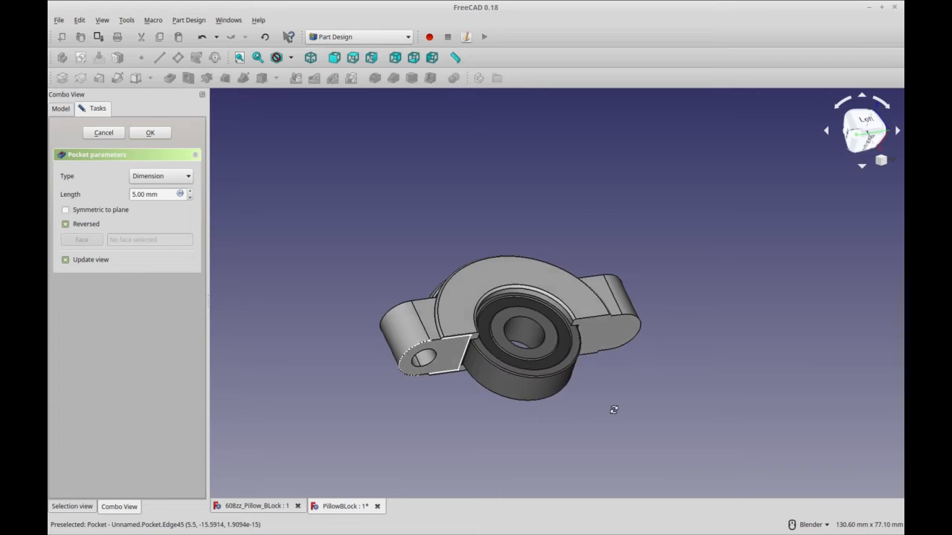
middle_click_drag(614, 409, 570, 472)
left_click(185, 178)
left_click(173, 188)
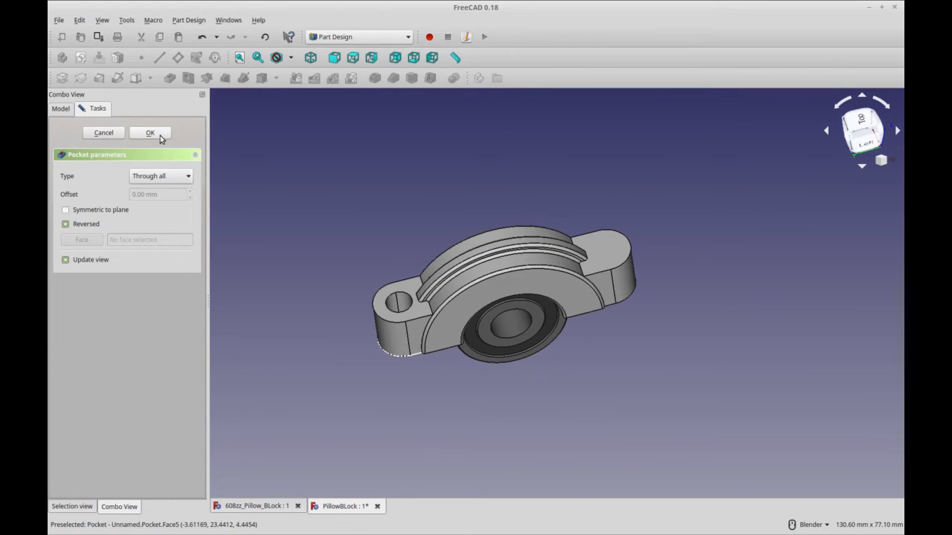
left_click(159, 136)
left_click(112, 233)
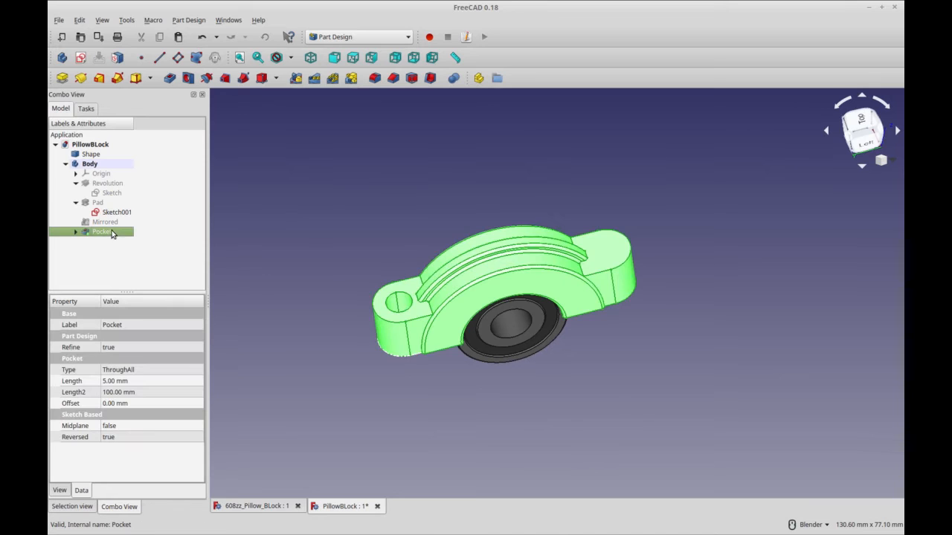
Mirror the bolt-hole pocket about the base XZ plane to cut the matching hole in the opposite lug
left_click(296, 78)
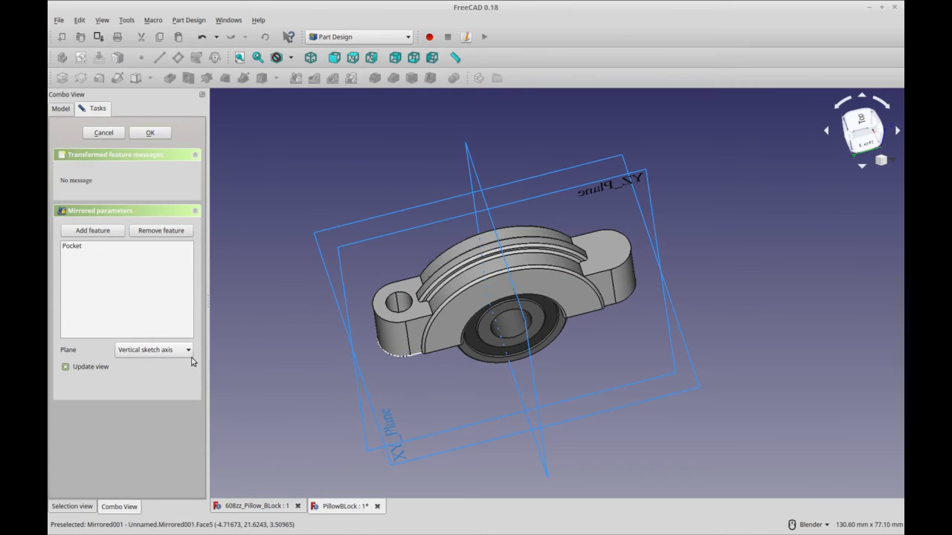
left_click(532, 379)
middle_click_drag(504, 386, 549, 359)
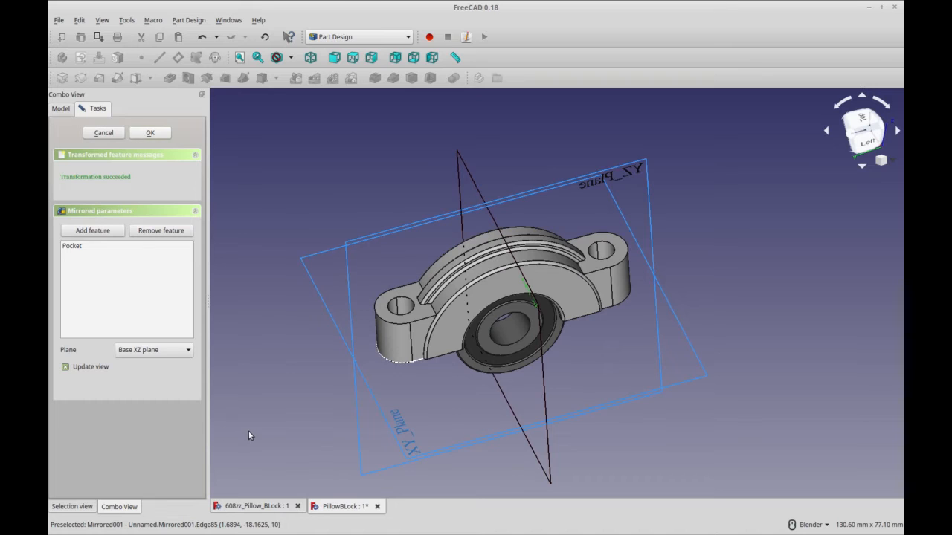
middle_click_drag(517, 435, 561, 380)
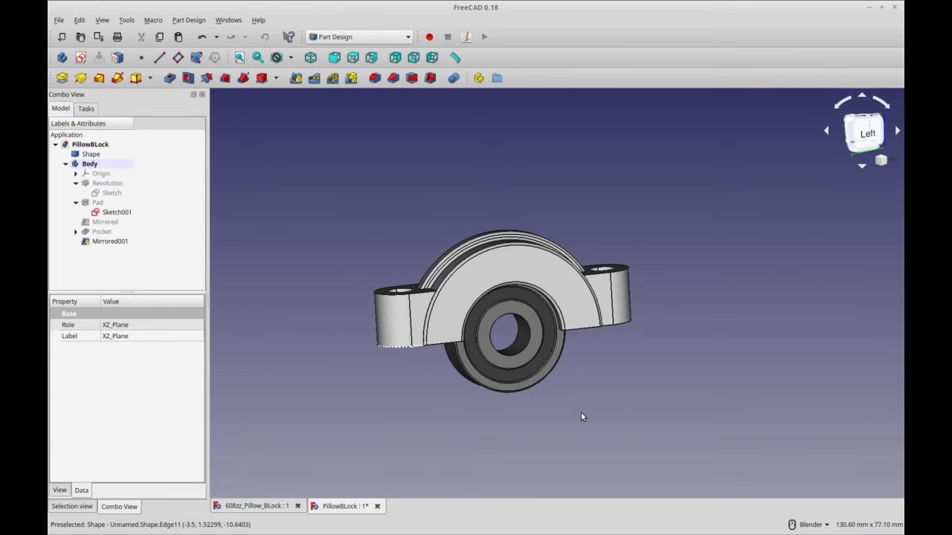
key("0")
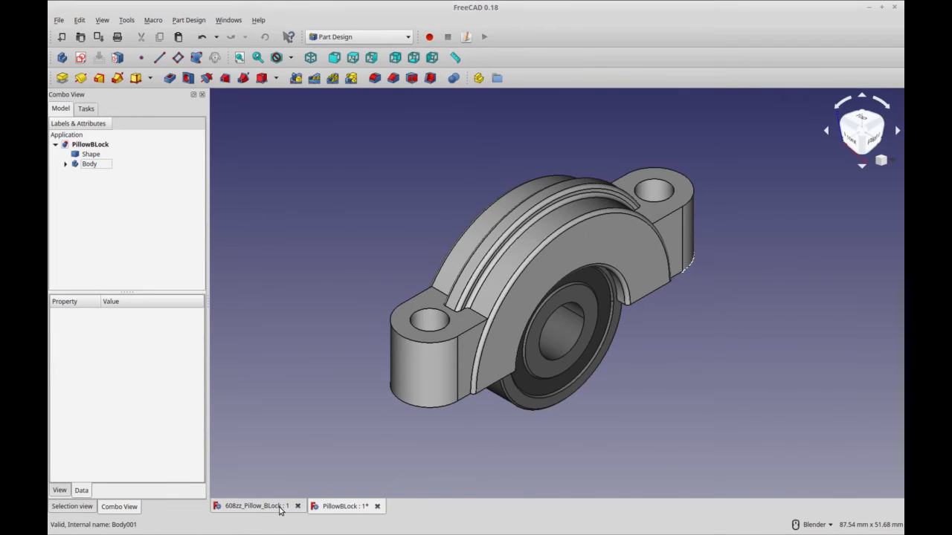
Examine the base's profile sketch in the finished 608zz_Pillow_BLock document, and return to the PillowBLock document
left_click(280, 508)
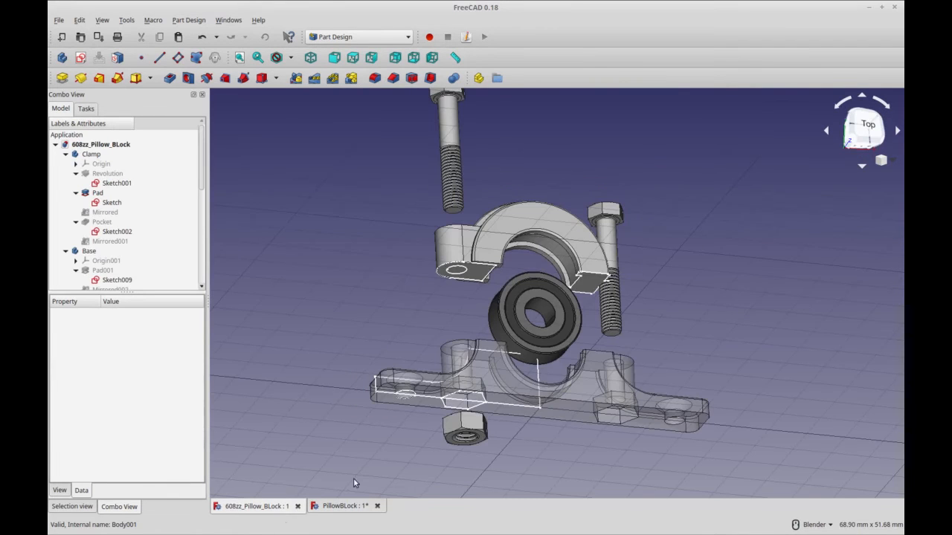
left_click(392, 398)
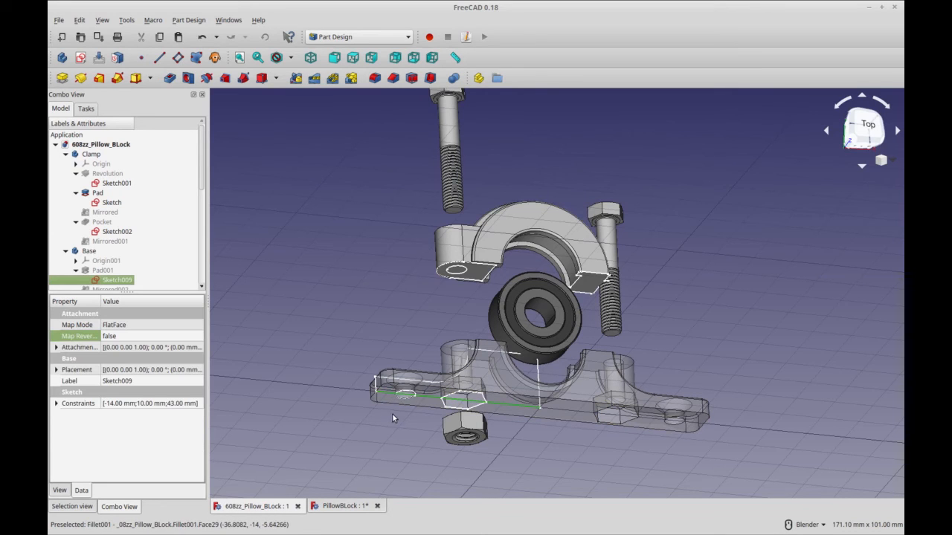
left_click(354, 508)
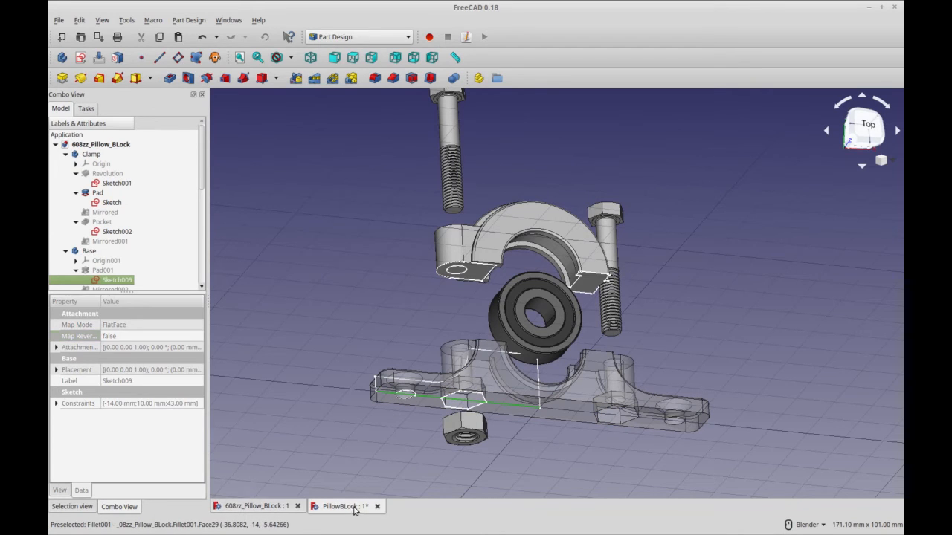
Create a new body in the PillowBLock document and start a sketch on its YZ plane
left_click(100, 145)
left_click(62, 57)
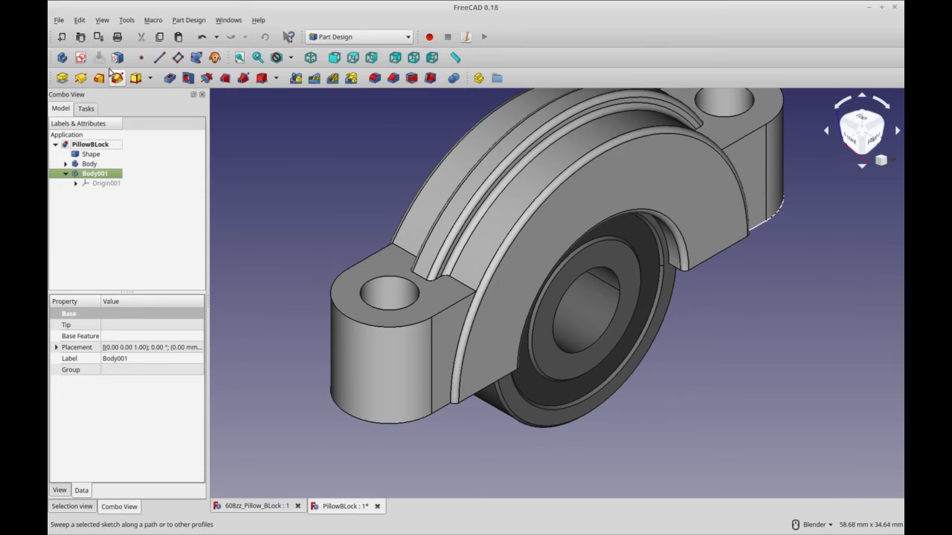
left_click(79, 61)
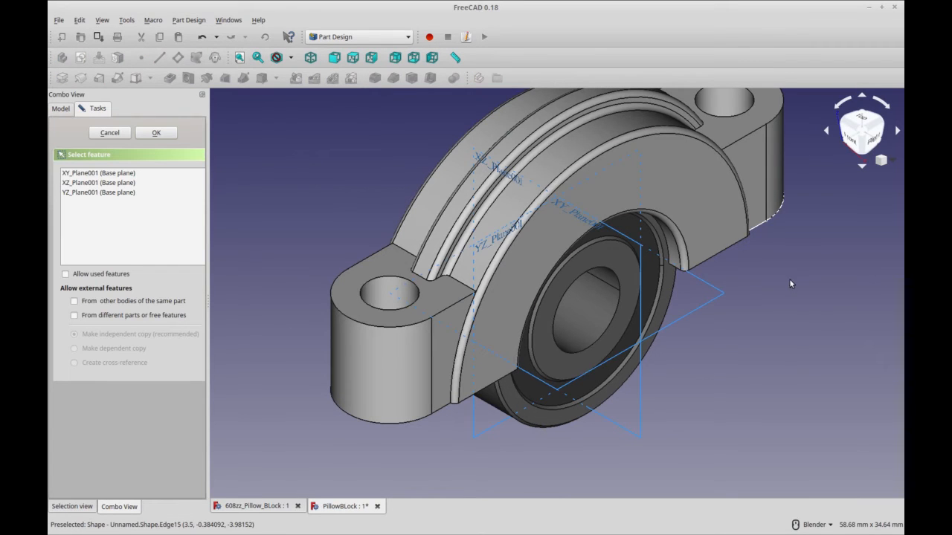
left_click(492, 426)
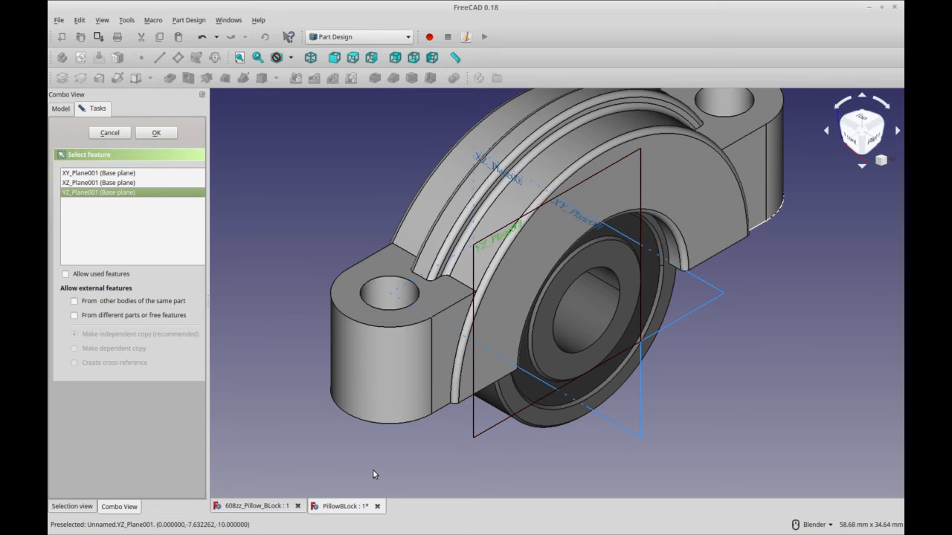
left_click(156, 133)
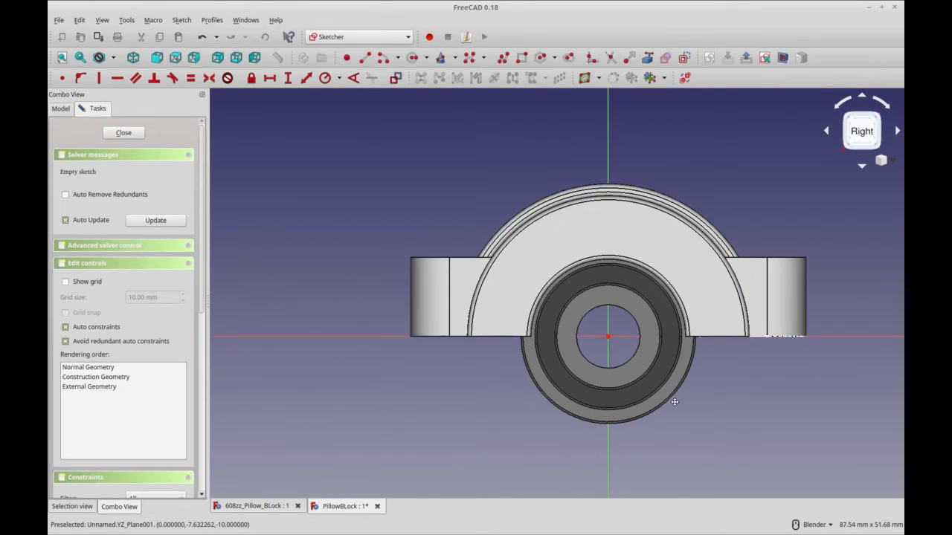
mouse_move(651, 397)
middle_mouse_down("shift")
mouse_move(659, 406)
mouse_move(692, 374)
mouse_move(693, 355)
middle_mouse_up("shift")
left_click(365, 58)
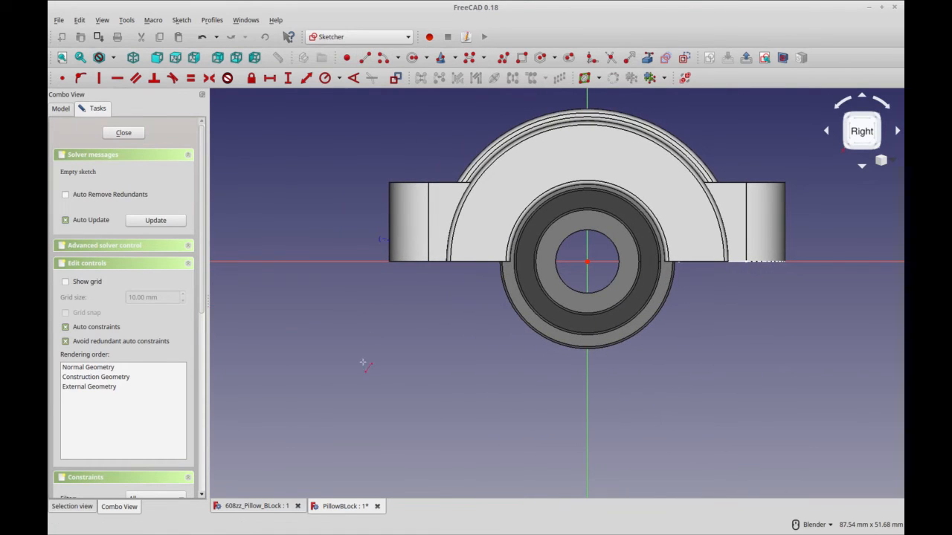
left_click(263, 432)
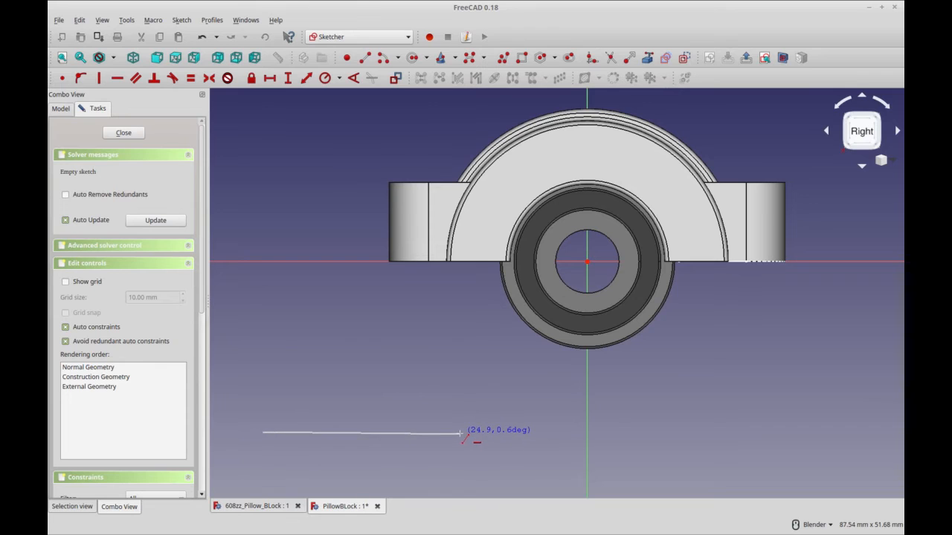
right_click(462, 432)
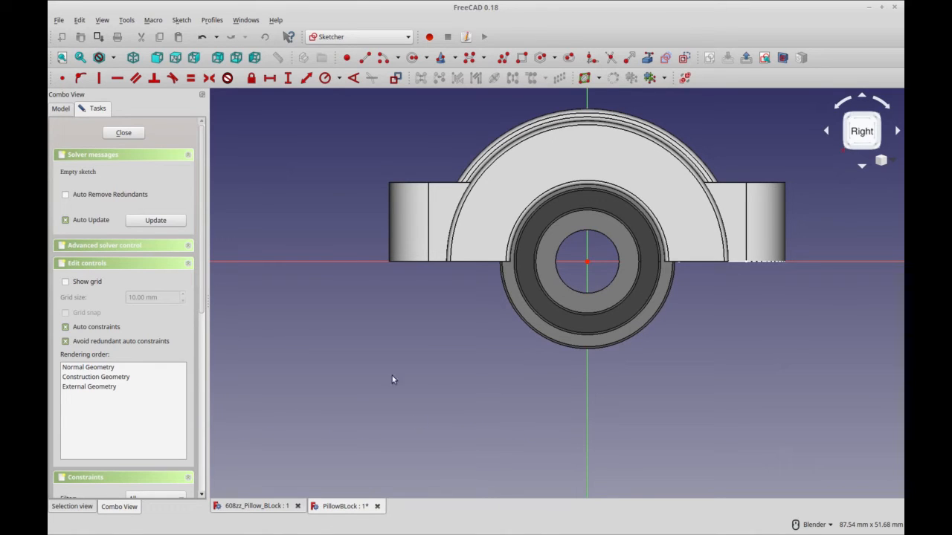
left_click(503, 57)
right_click(324, 350)
Draw an open stepped polyline of five horizontal and vertical lines below the clamp, with an outer end about 4.3 mm high
left_click(502, 59)
left_click(283, 332)
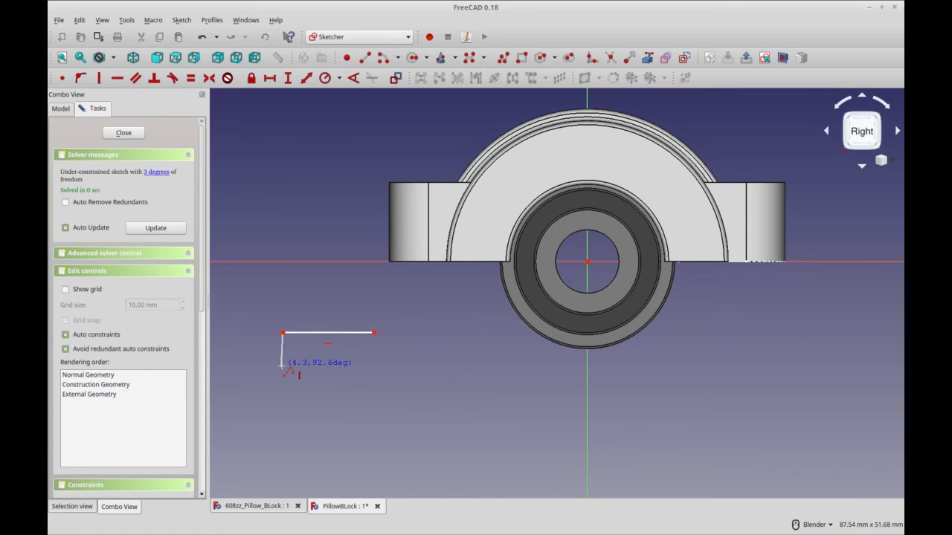
left_click(282, 366)
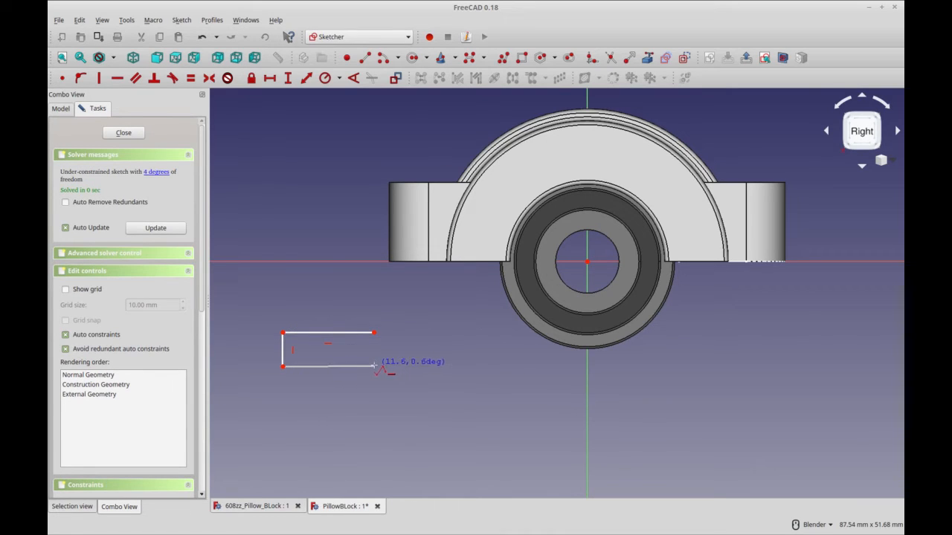
left_click(508, 367)
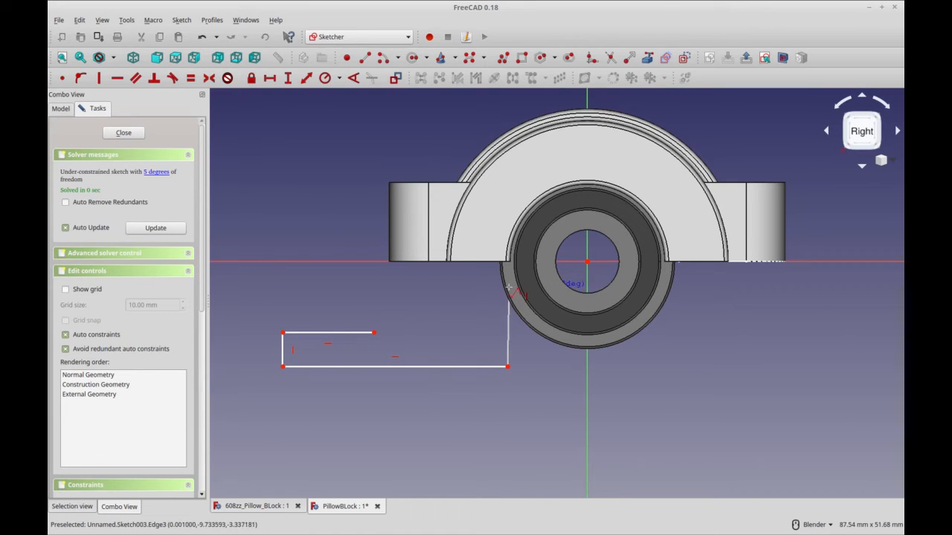
left_click(507, 287)
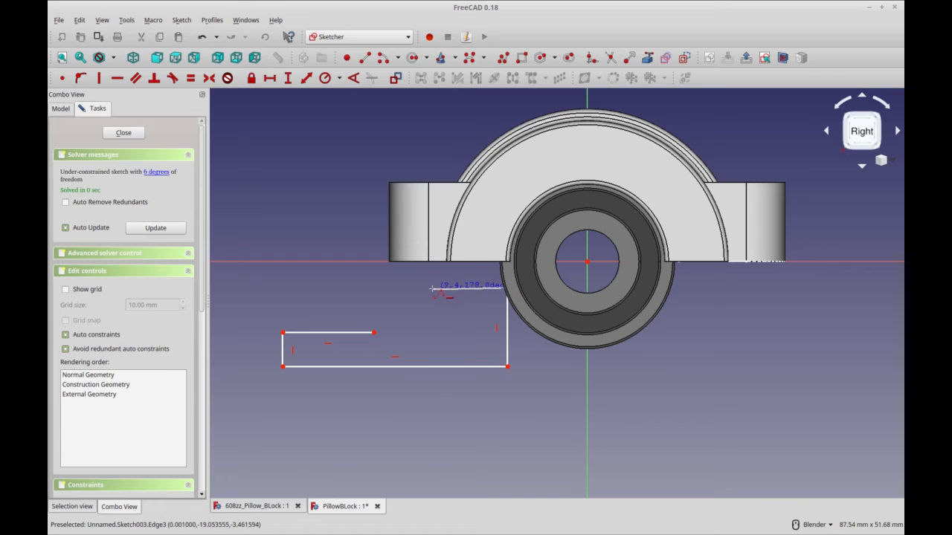
left_click(431, 289)
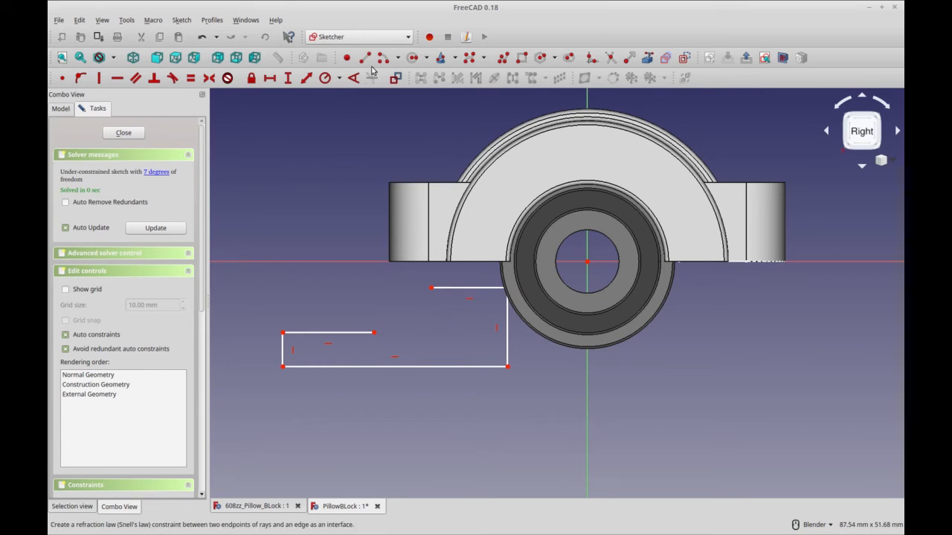
Close the stepped profile with a concave arc between its two open line ends, and adjust its outer end freehand
left_click(377, 292)
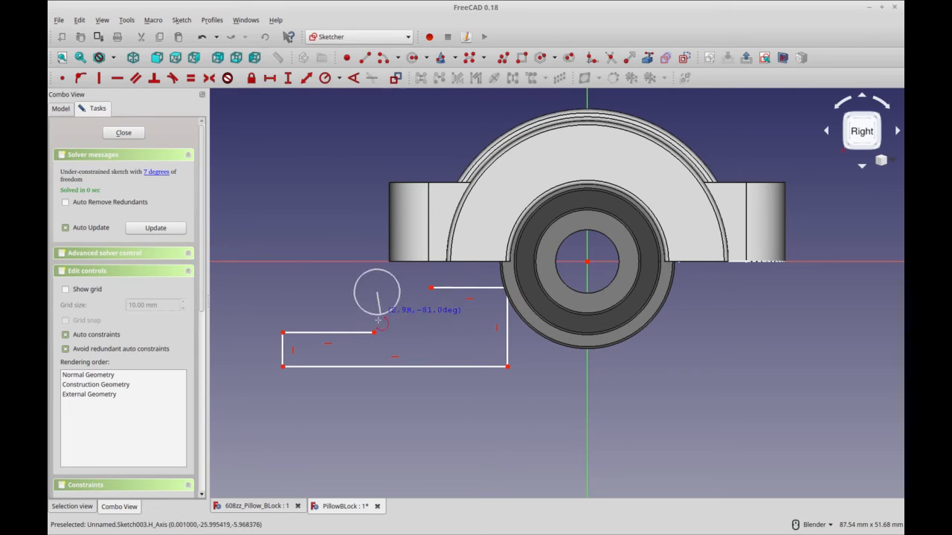
left_click(375, 333)
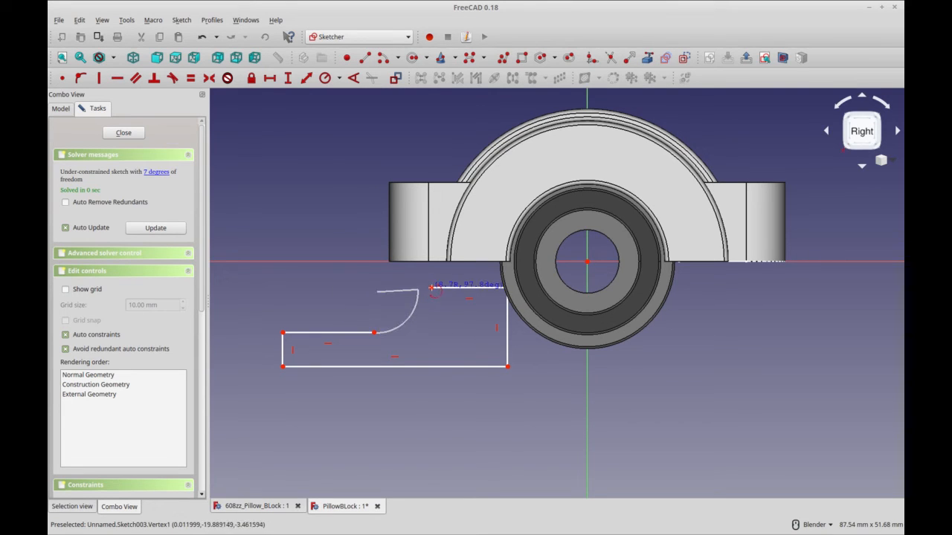
left_click(417, 289)
key("Escape")
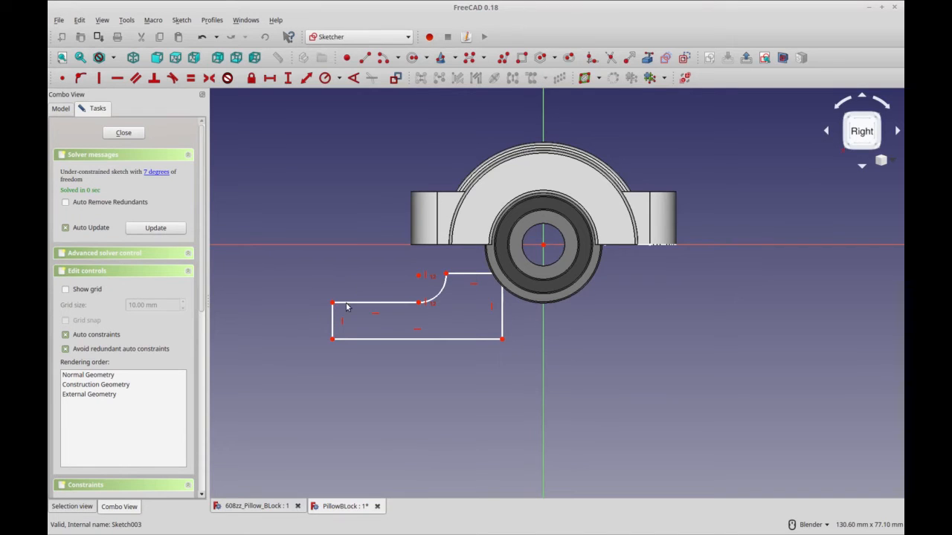
left_click_drag(352, 307, 364, 313)
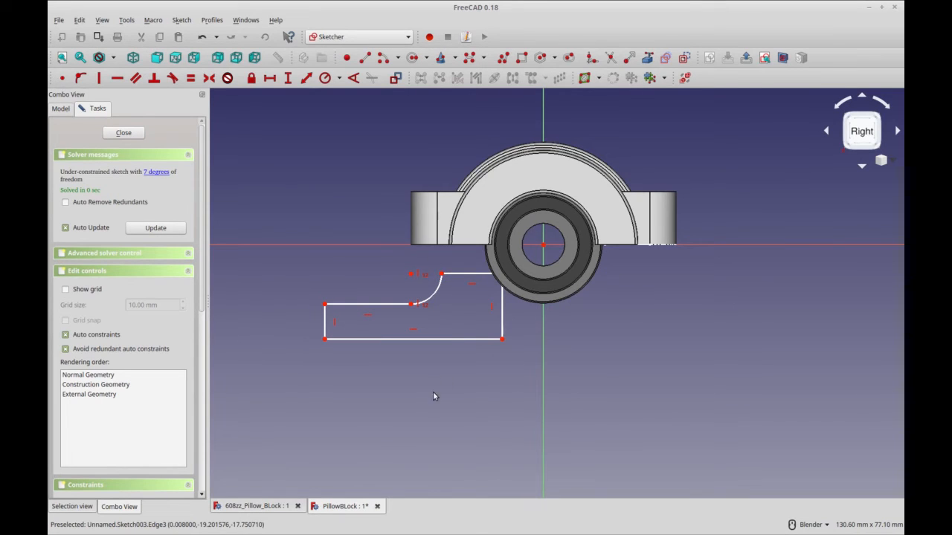
Hide the bearing shape and the clamp body, and return to the sketch's editing tasks
left_click(60, 108)
left_click(91, 154)
key("space")
left_click(87, 164)
key("space")
left_click(95, 108)
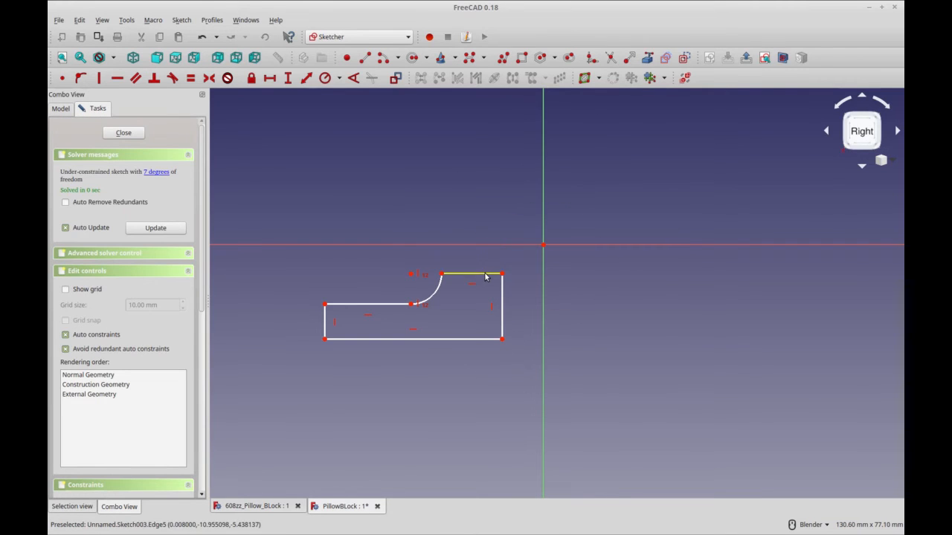
Constrain the arc's upper end and centre onto the horizontal axis and the profile's lower inner corner onto the vertical axis
left_click(443, 275)
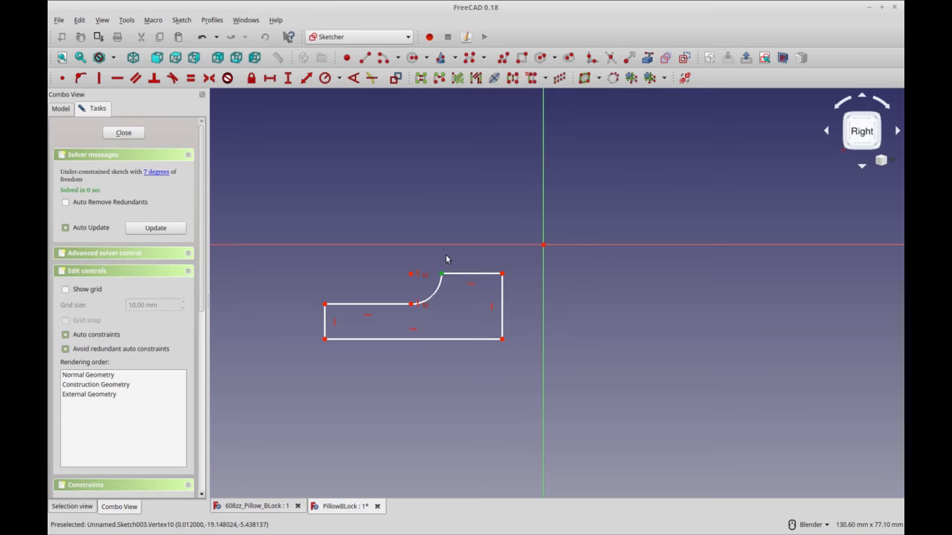
left_click(80, 77)
right_click(322, 249)
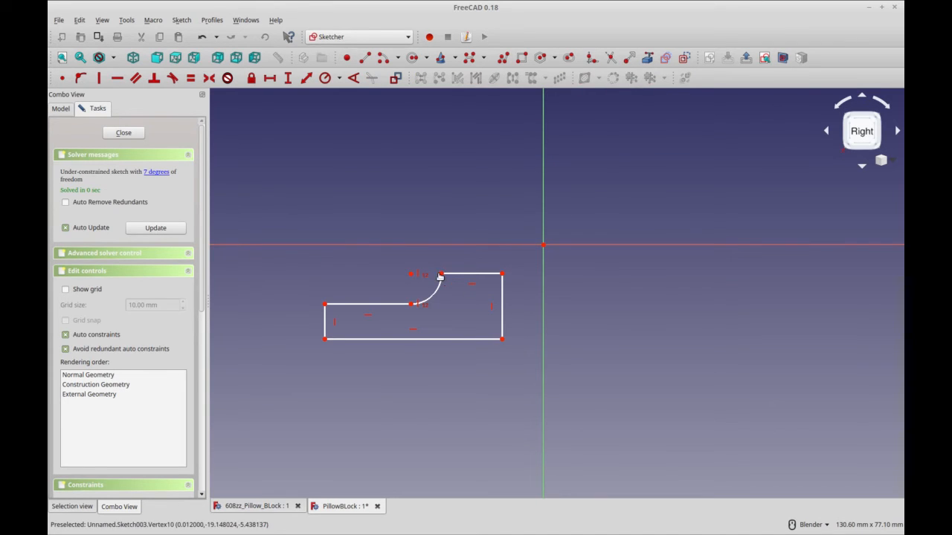
left_click(440, 245)
key("o")
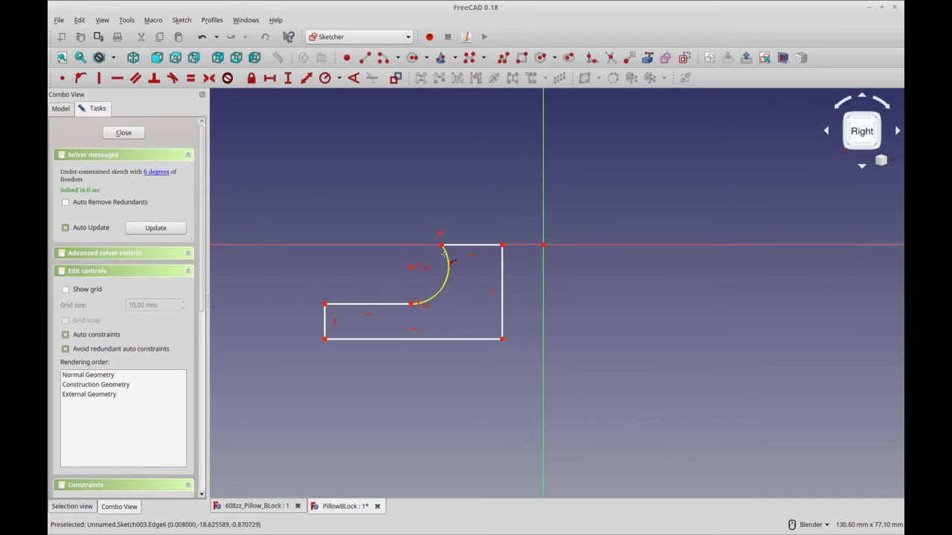
key("o")
left_click(502, 339)
left_click(543, 343)
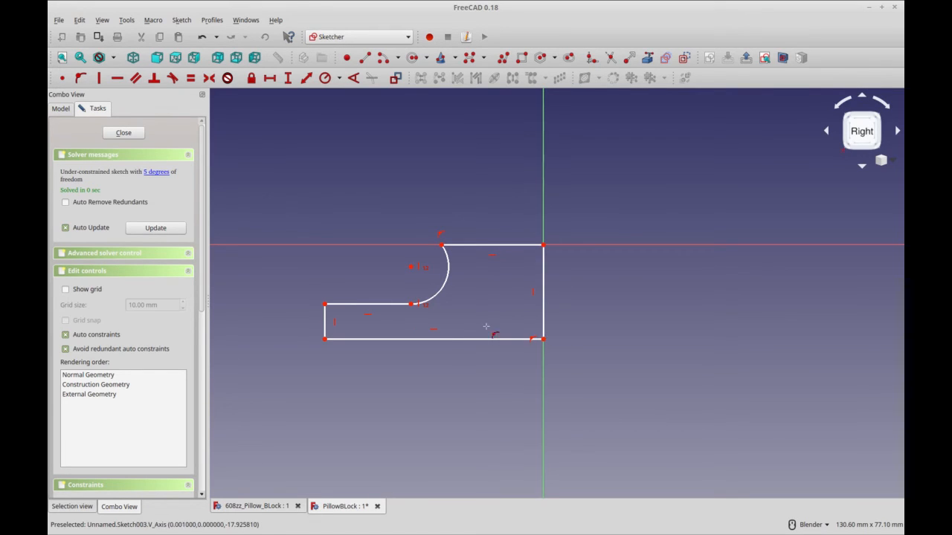
left_click(407, 246)
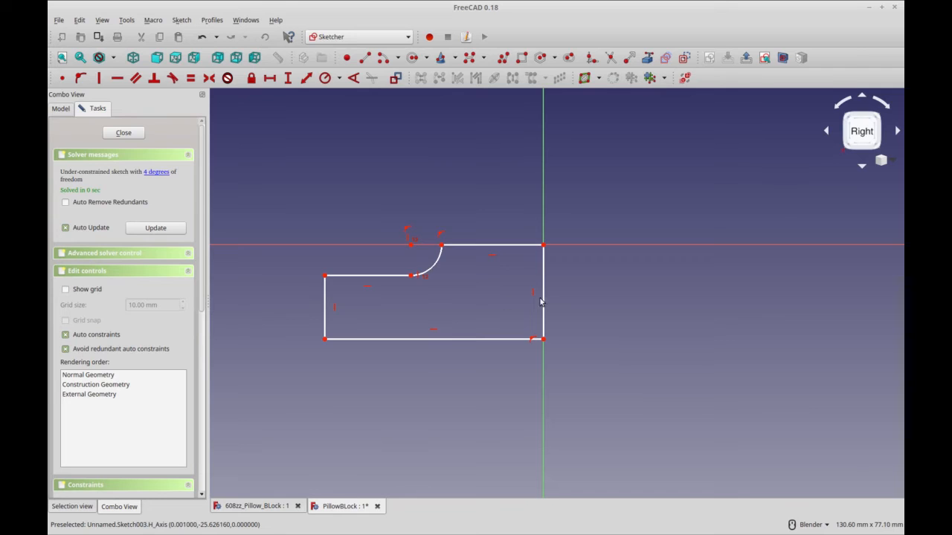
Constrain the profile's bottom line to a horizontal length of 40 mm and place the dimension below it
left_click(497, 339)
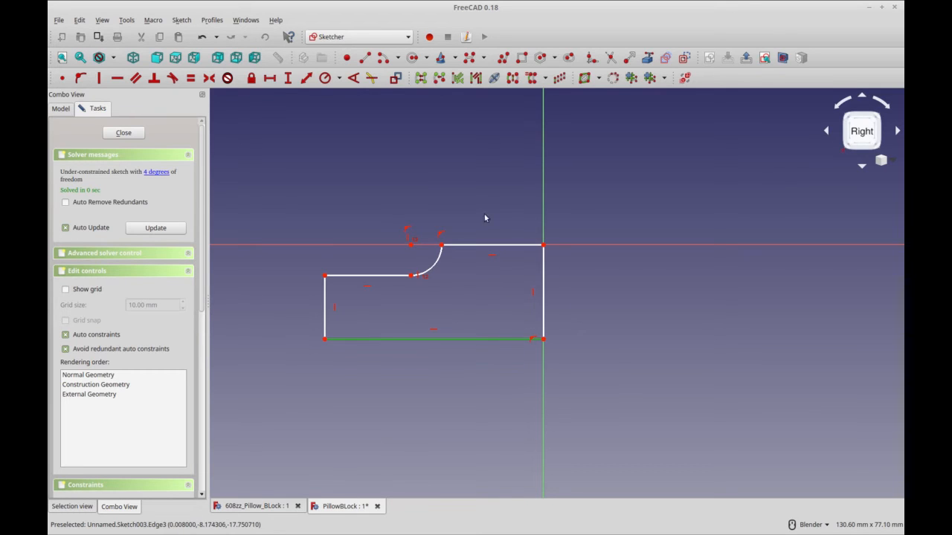
left_click(269, 78)
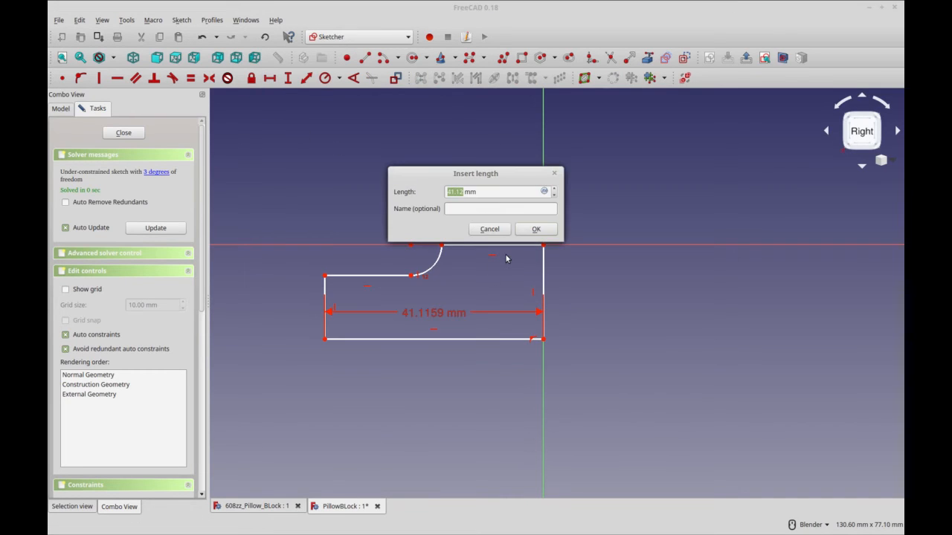
key("Return")
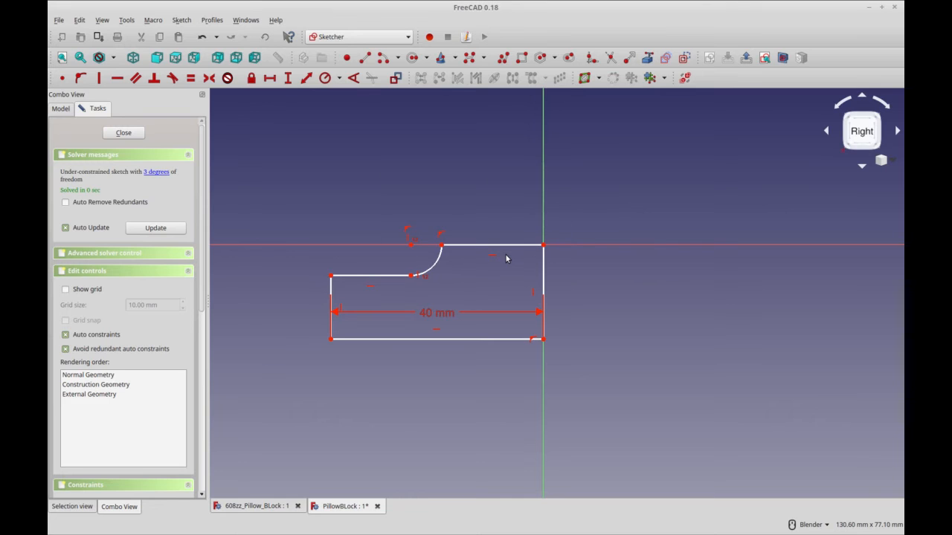
left_click_drag(448, 325, 446, 350)
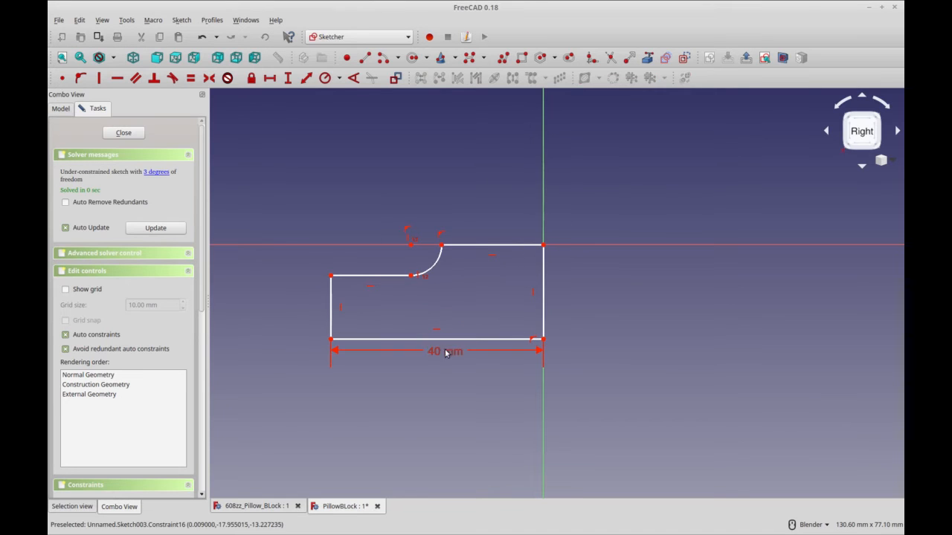
Constrain the profile's vertical line on the vertical axis to a height of 14 mm
left_click(542, 291)
left_click(288, 77)
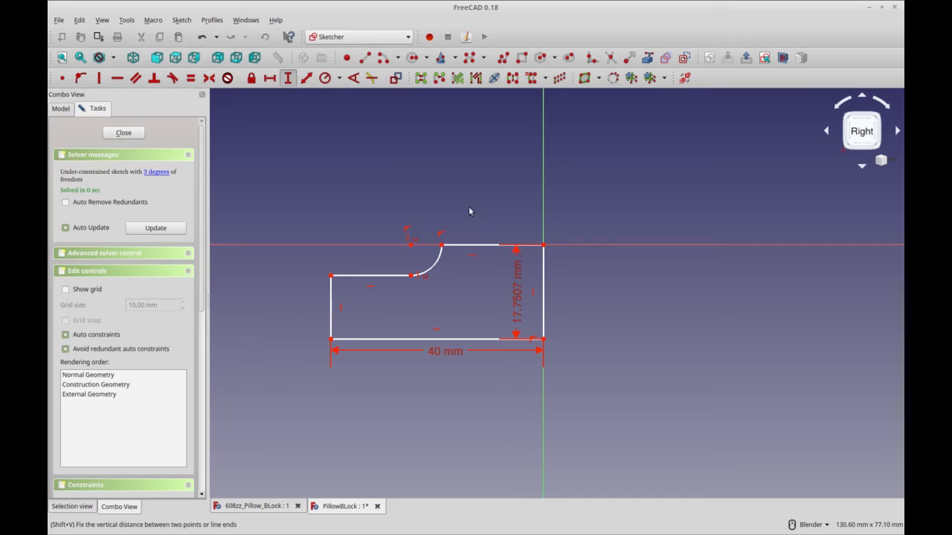
type("14")
key("Return")
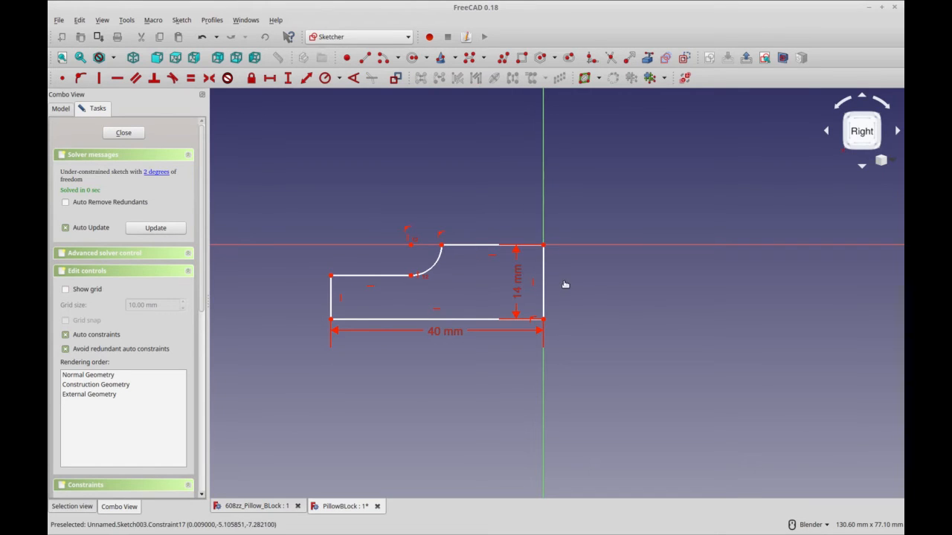
Place the 14 mm dimension outside the profile and constrain the profile's outer vertical line to a height of 7 mm
left_click_drag(522, 291, 569, 293)
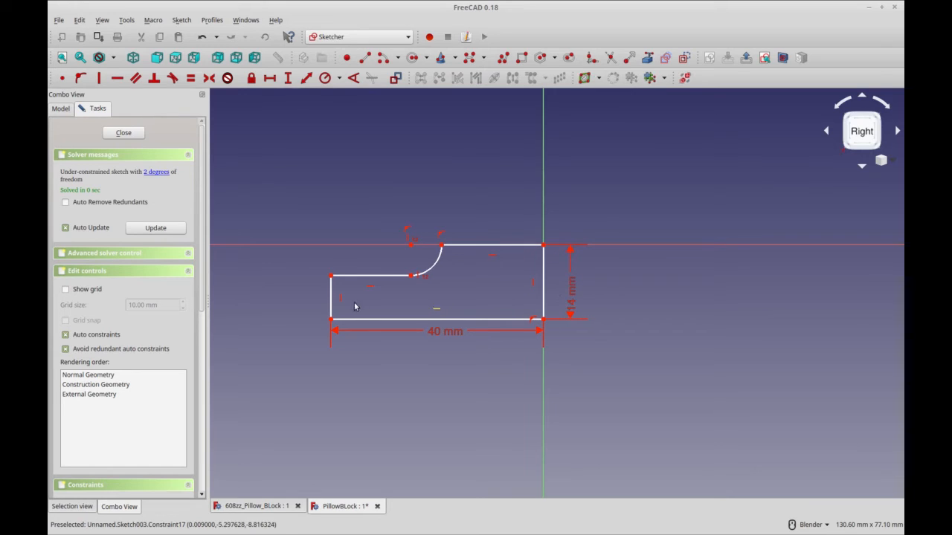
left_click(332, 298)
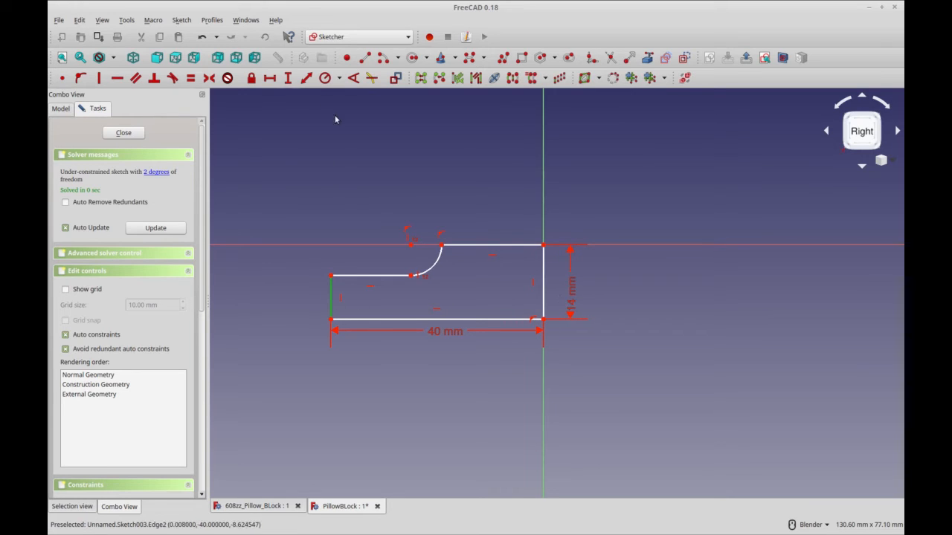
left_click(287, 78)
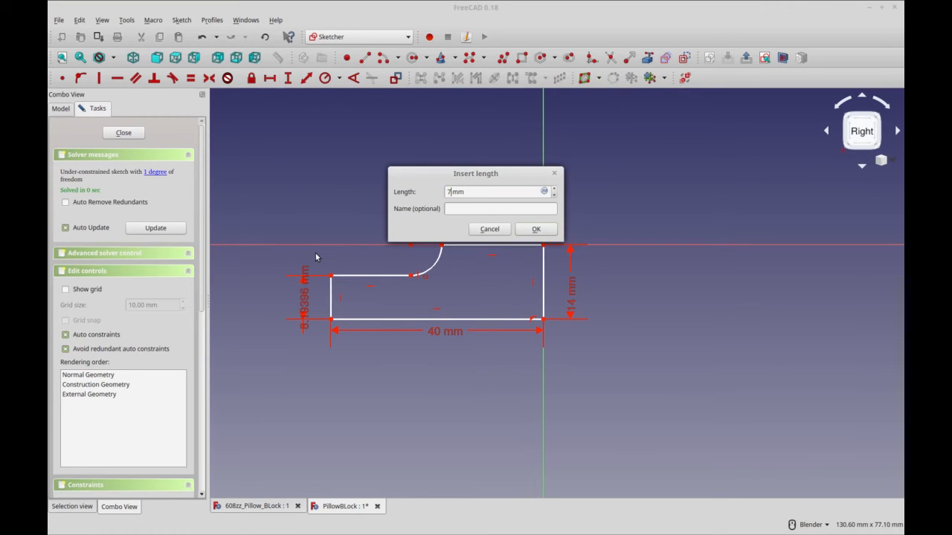
type("7")
key("Return")
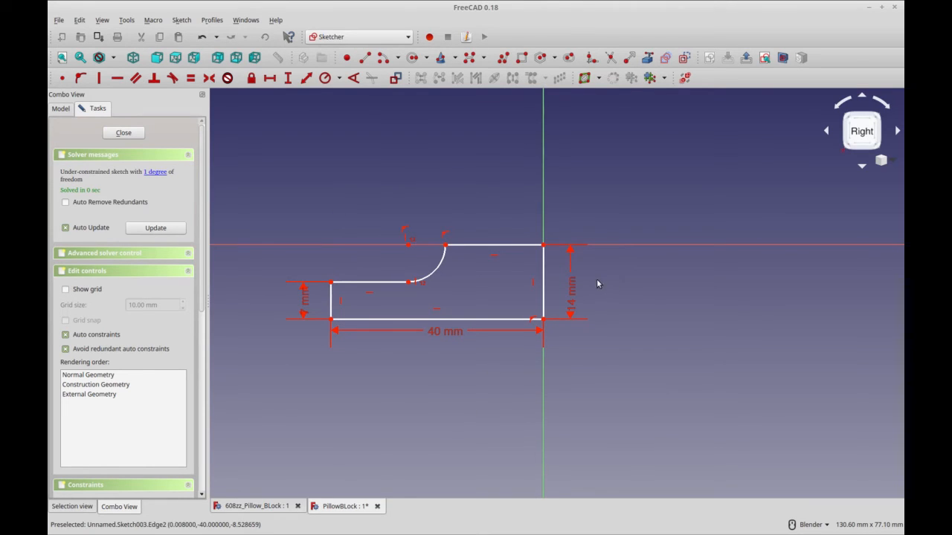
Constrain the profile's top line on the horizontal axis to a horizontal length of 17.5 mm
left_click_drag(571, 297, 573, 285)
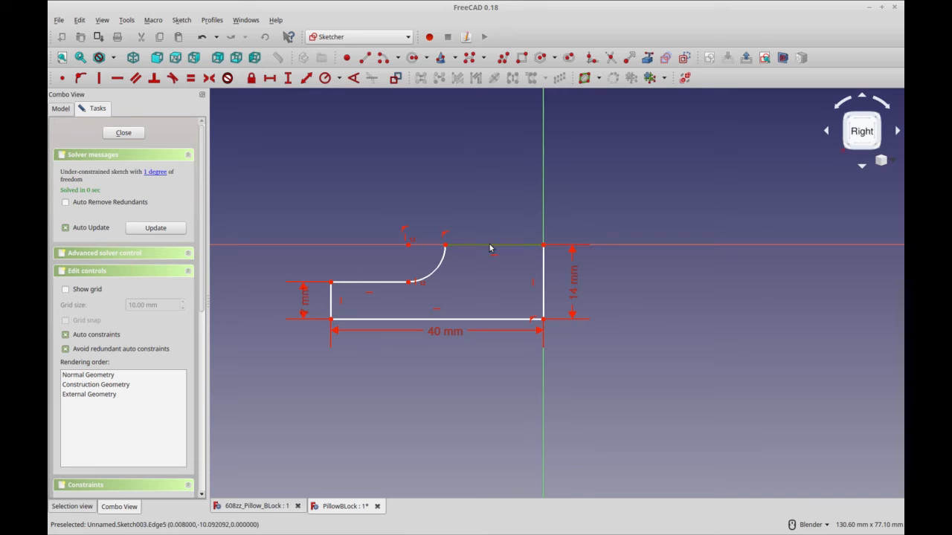
left_click(269, 78)
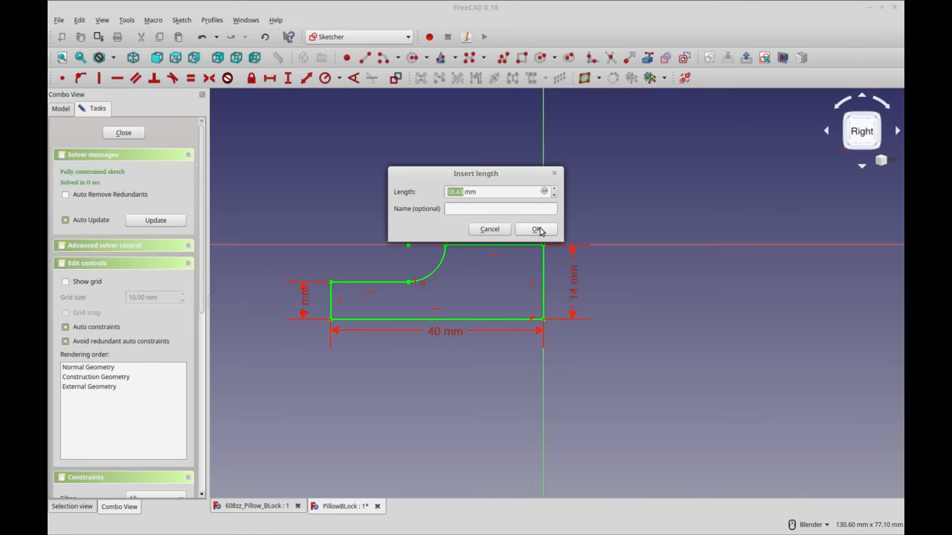
type("17")
left_click(539, 233)
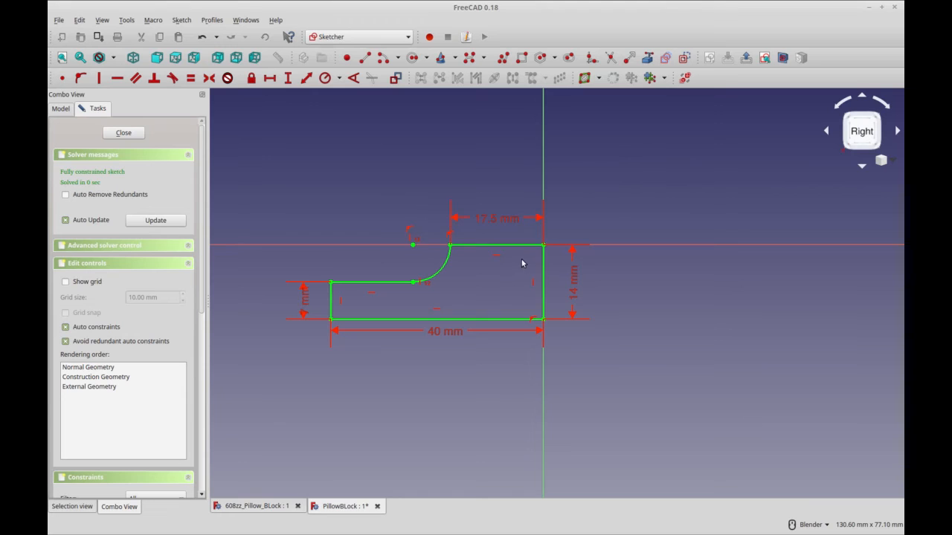
Delete the vertical alignment constraint between the arc's lower end and centre, and reapply it to the same two points
middle_click_drag(452, 369, 459, 358)
left_click(416, 296)
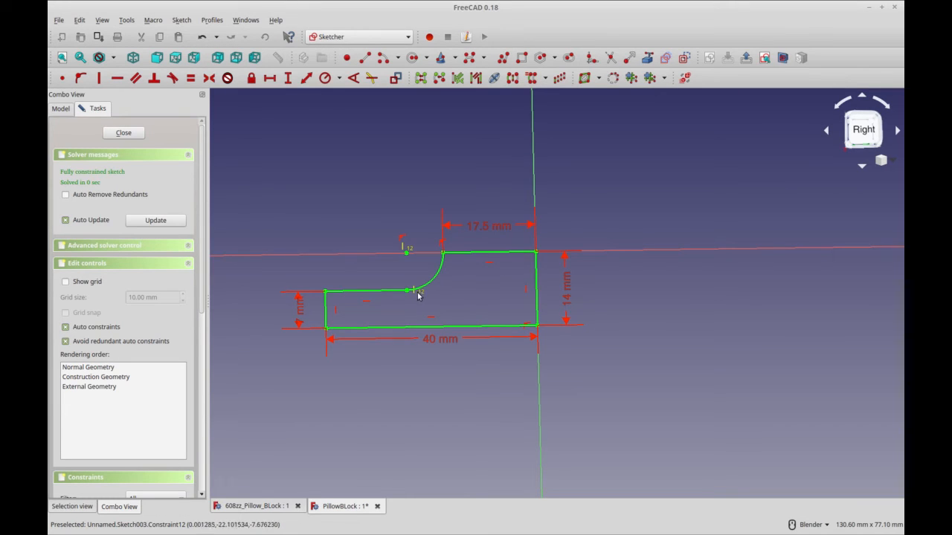
left_click(403, 247)
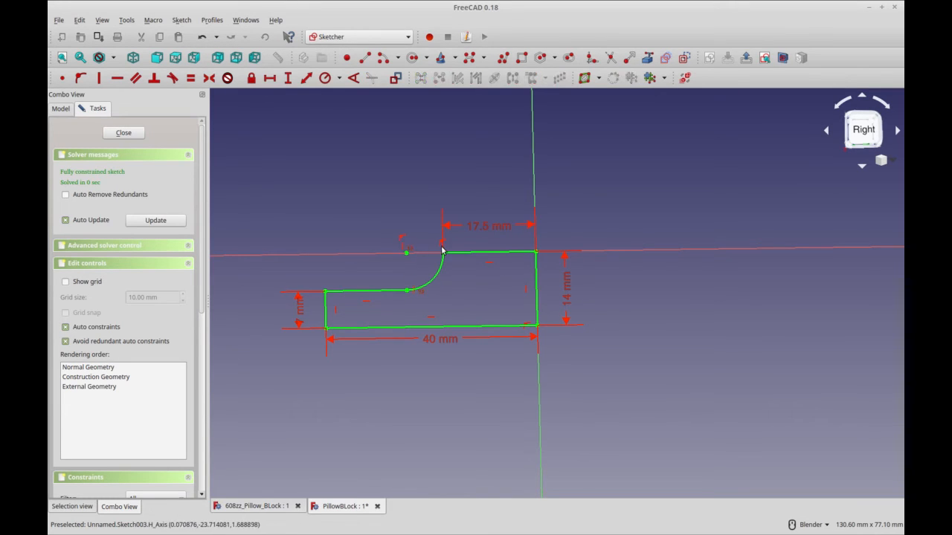
left_click(425, 295)
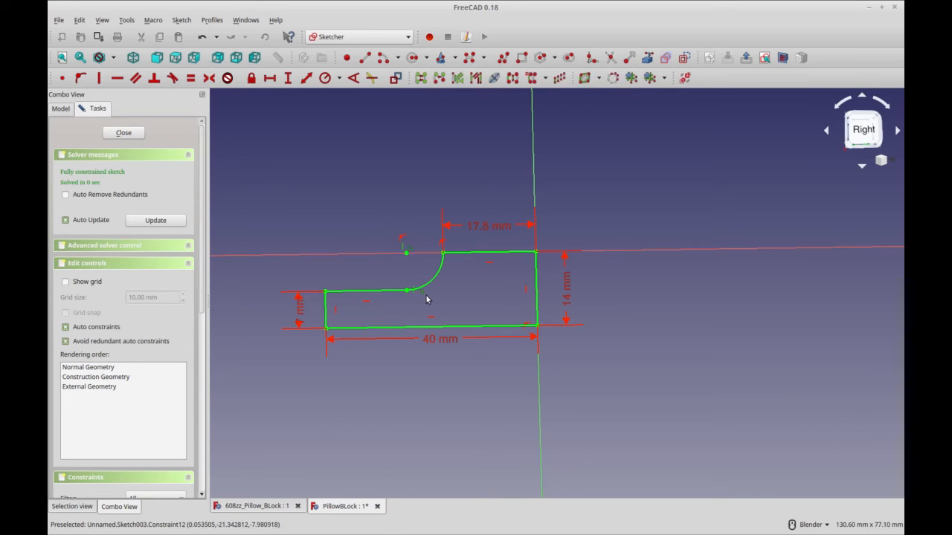
key("Delete")
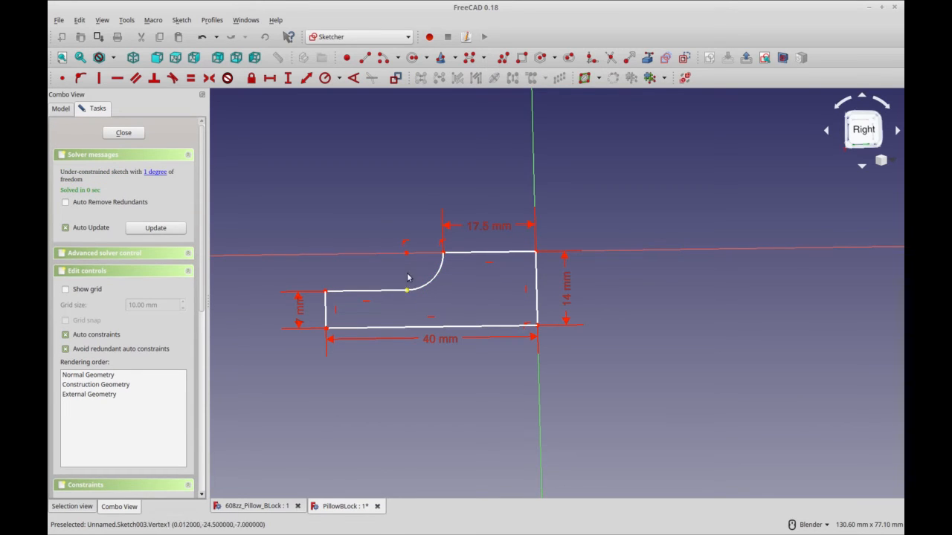
mouse_move(409, 291)
left_mouse_down()
mouse_move(395, 293)
mouse_move(410, 315)
mouse_move(396, 281)
mouse_move(410, 295)
left_mouse_up()
left_click(406, 253)
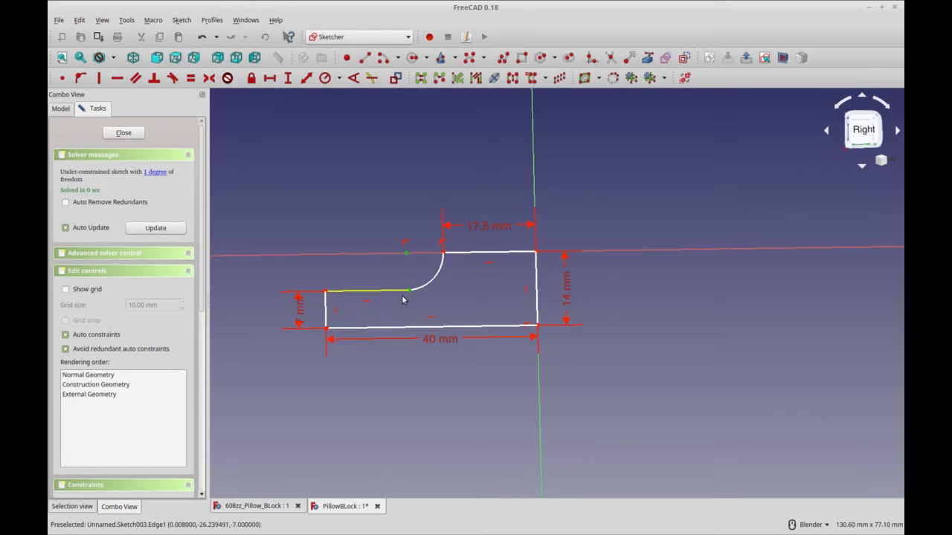
left_click(98, 78)
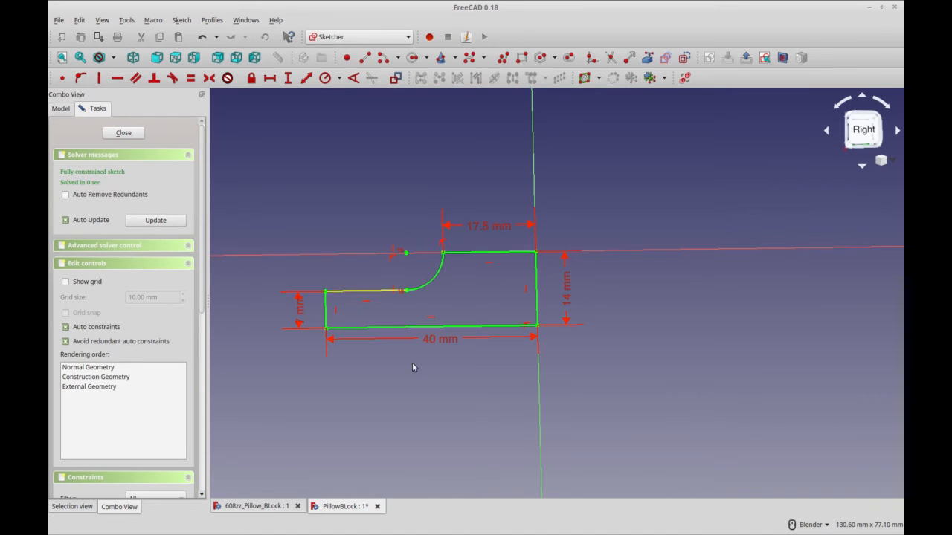
Close the sketch and start a Pad of the base profile that is symmetric to its plane
left_click(122, 134)
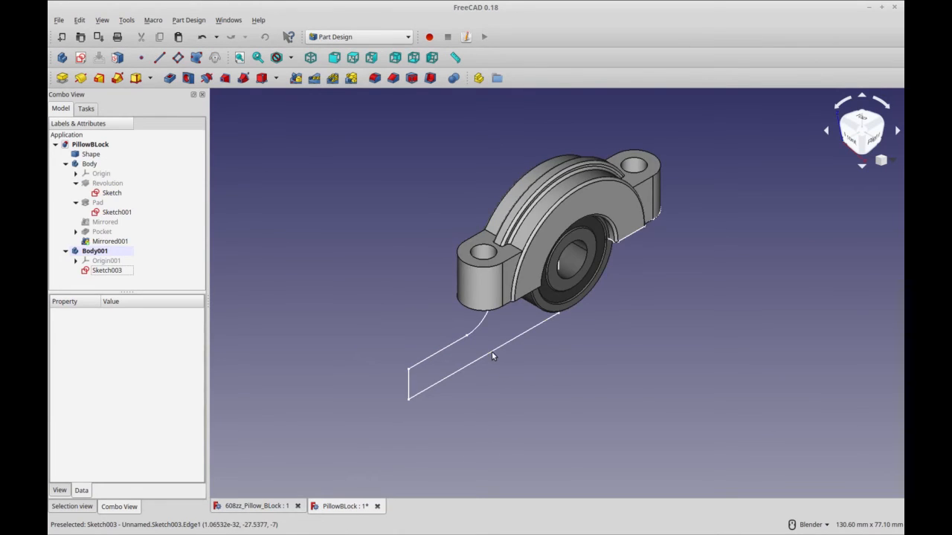
left_click(490, 356)
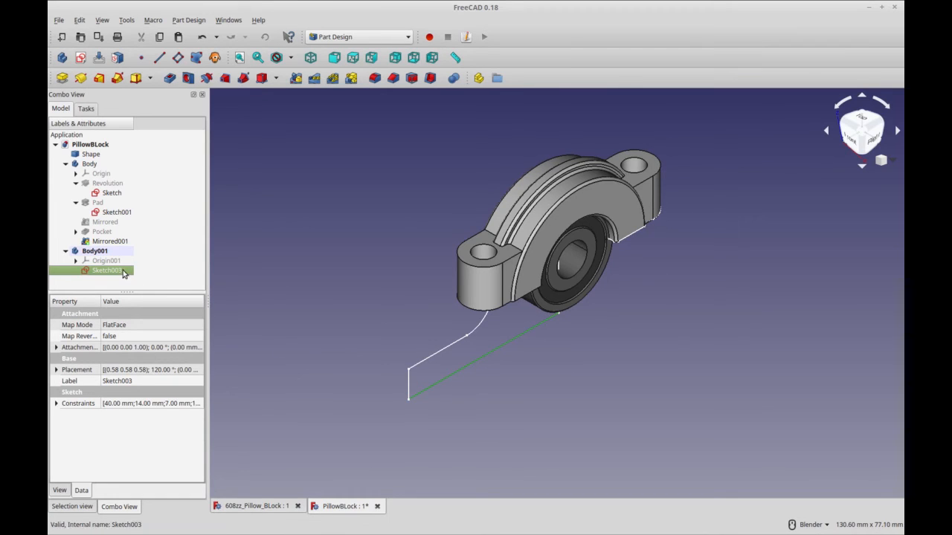
left_click(62, 77)
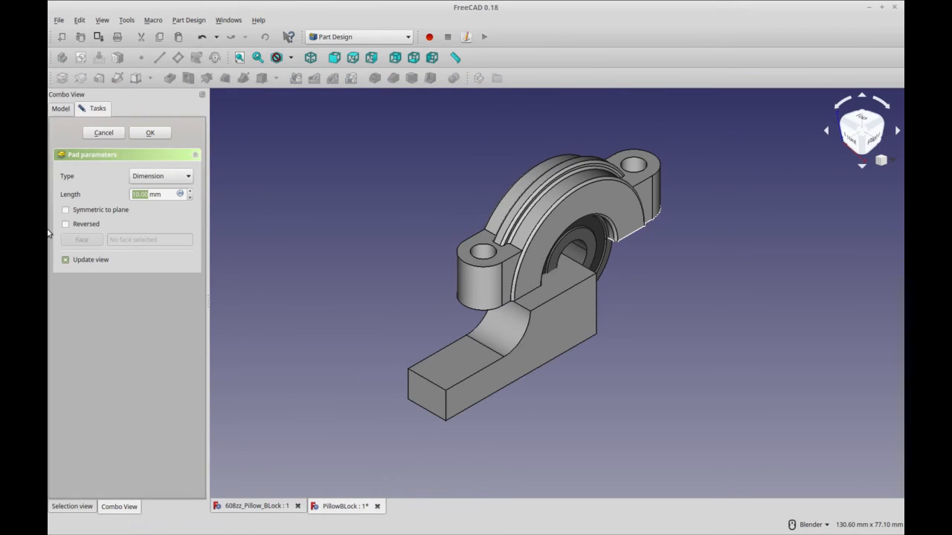
left_click(65, 210)
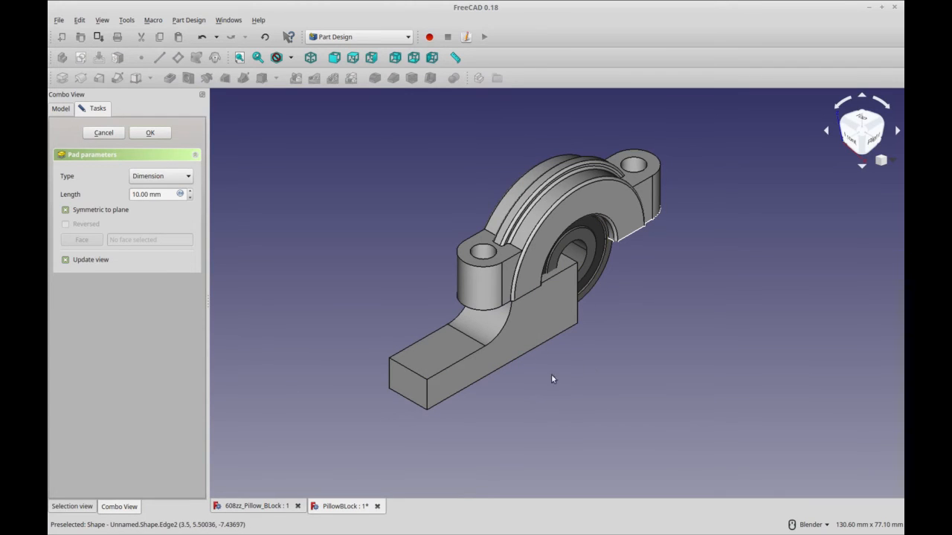
Set the base pad's length to 11 mm and finish the pad
left_click(536, 254)
middle_click_drag(622, 278, 659, 298)
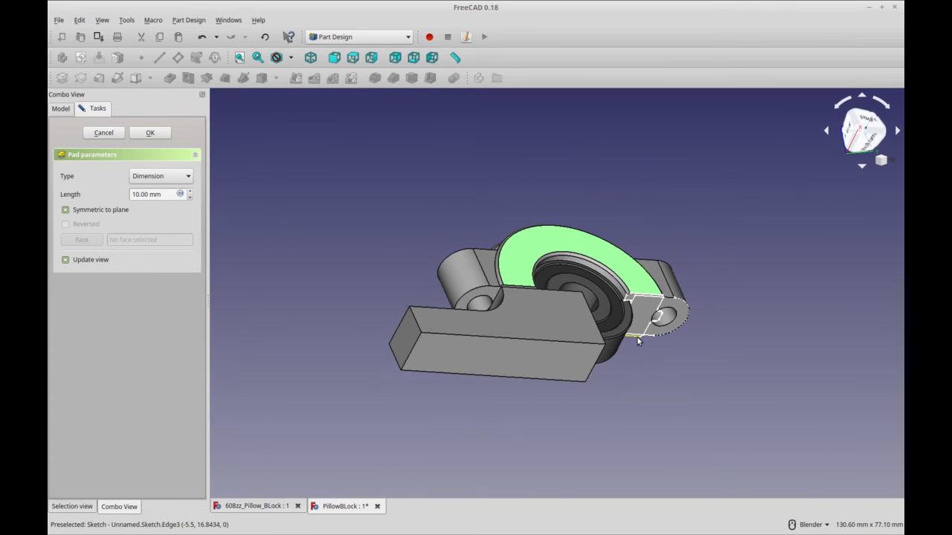
middle_click_drag(654, 357, 680, 428)
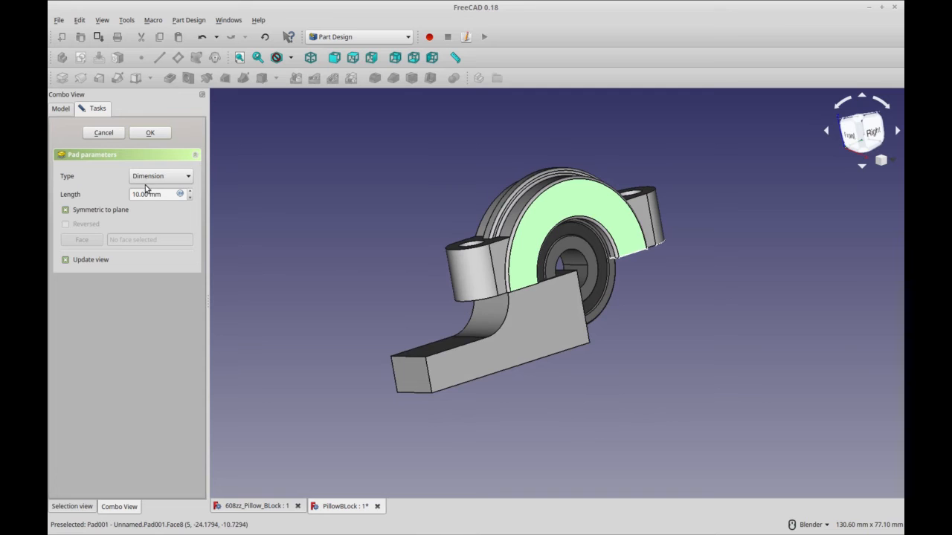
key("Up")
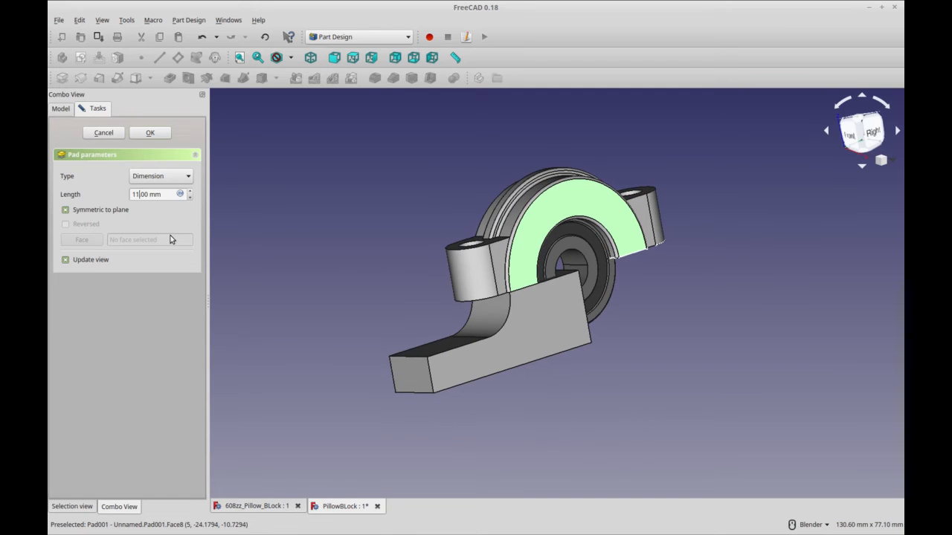
middle_click_drag(535, 375, 503, 326)
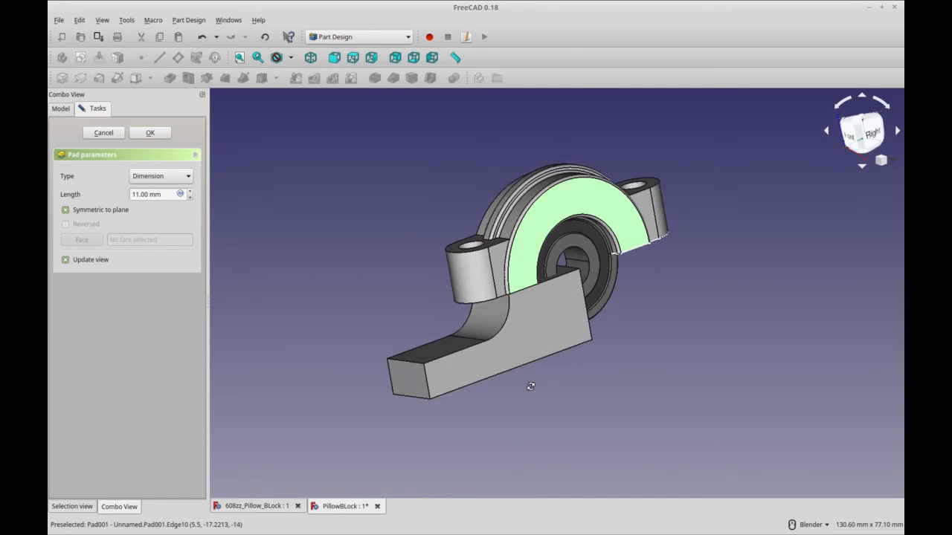
left_click(502, 326)
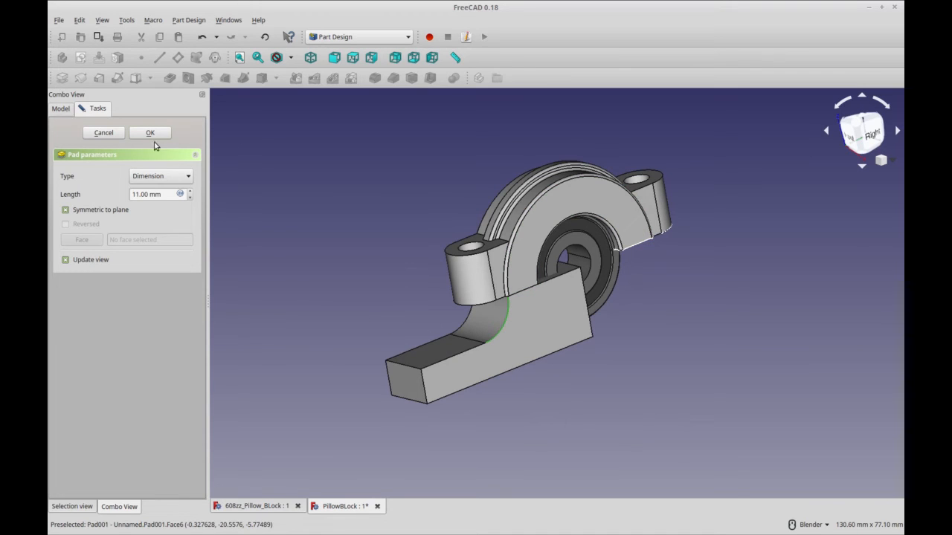
key("Return")
Mirror the base pad about the vertical sketch axis to complete the full base
middle_click_drag(641, 358, 608, 379)
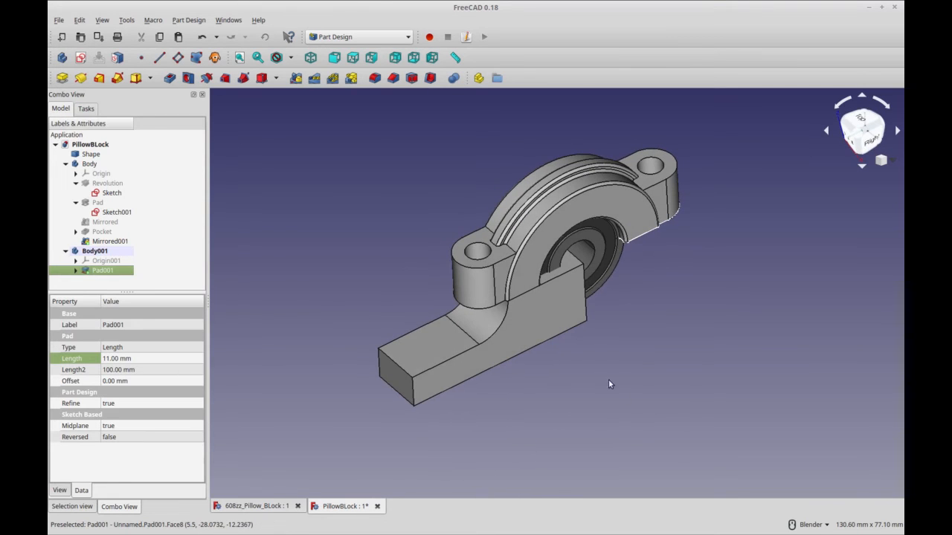
left_click(295, 78)
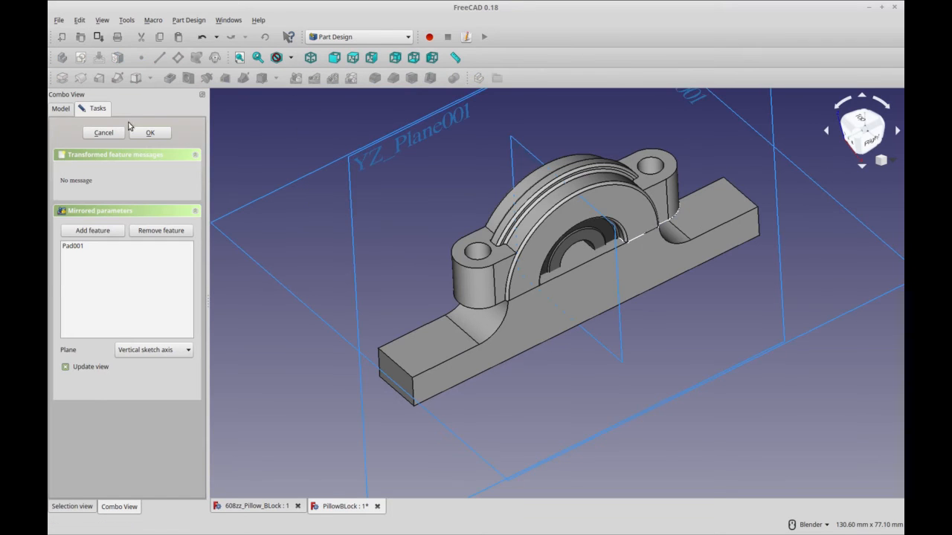
left_click(148, 133)
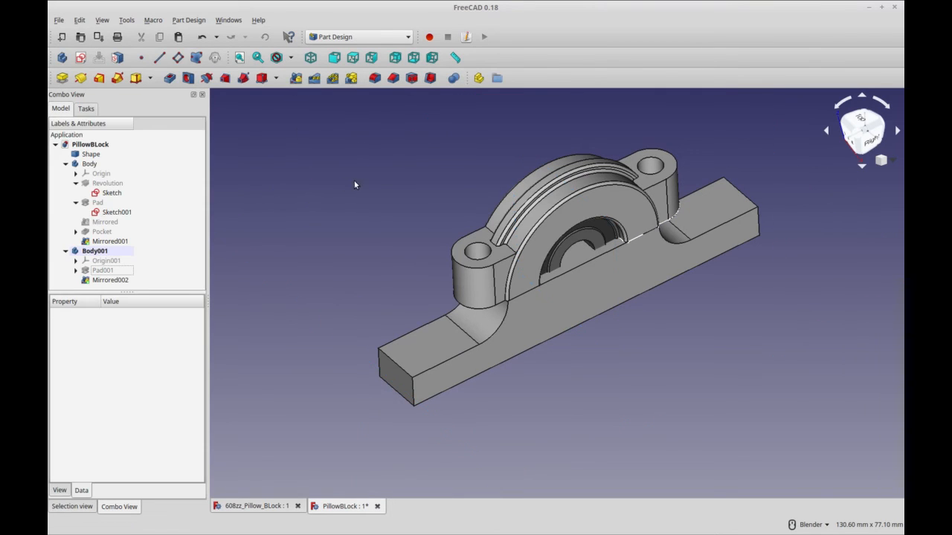
Copy Sketch001, the bolt ear profile of the clamp body, and paste it into the document
middle_click_drag(360, 197, 338, 231, "shift")
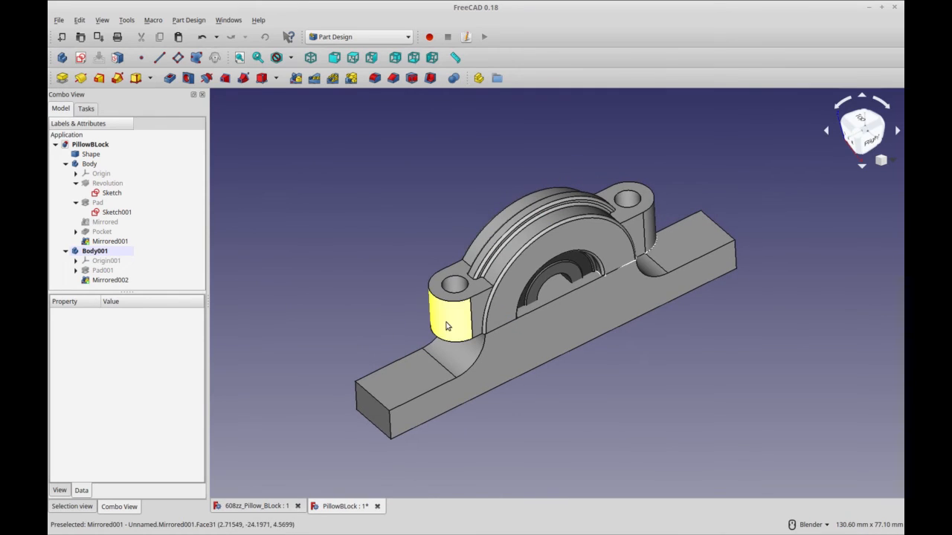
left_click(475, 321)
left_click(651, 232)
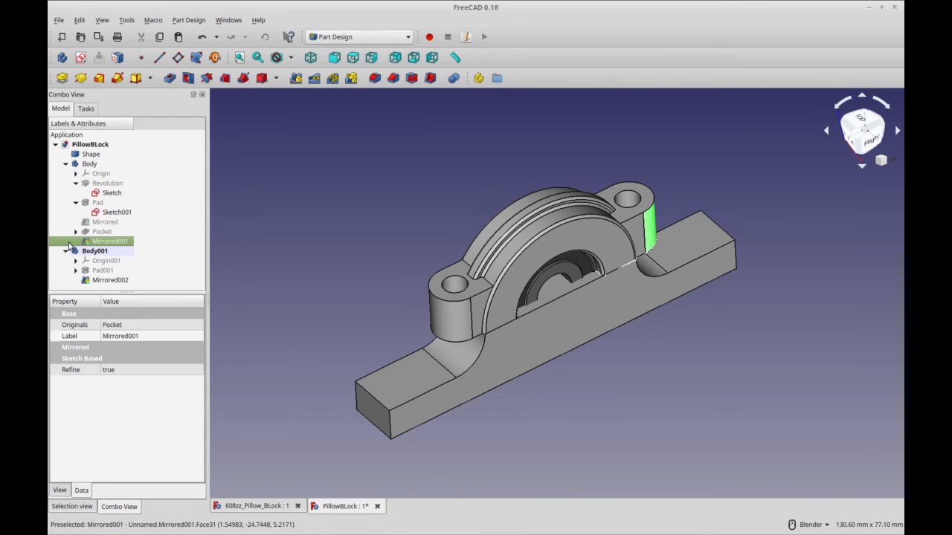
left_click(117, 211)
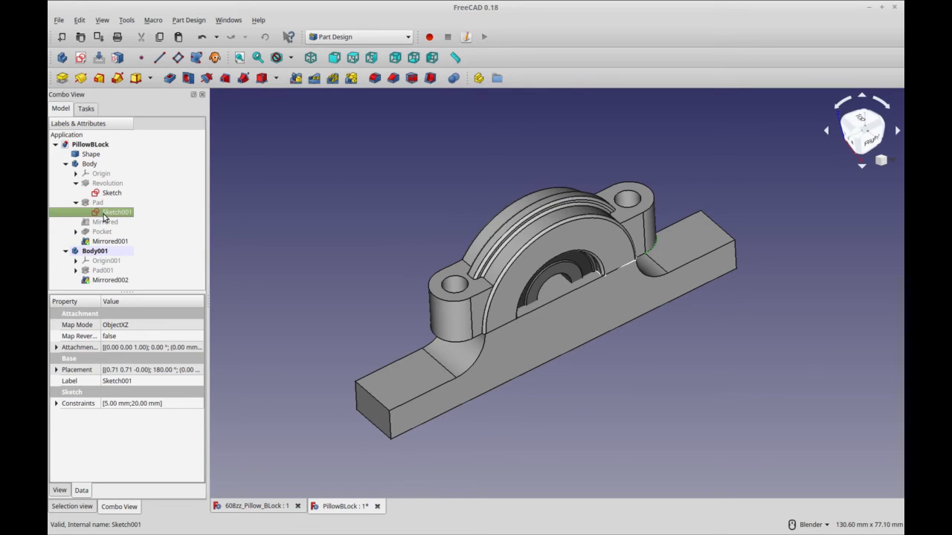
key("ctrl+c")
left_click(514, 223)
left_click(97, 252)
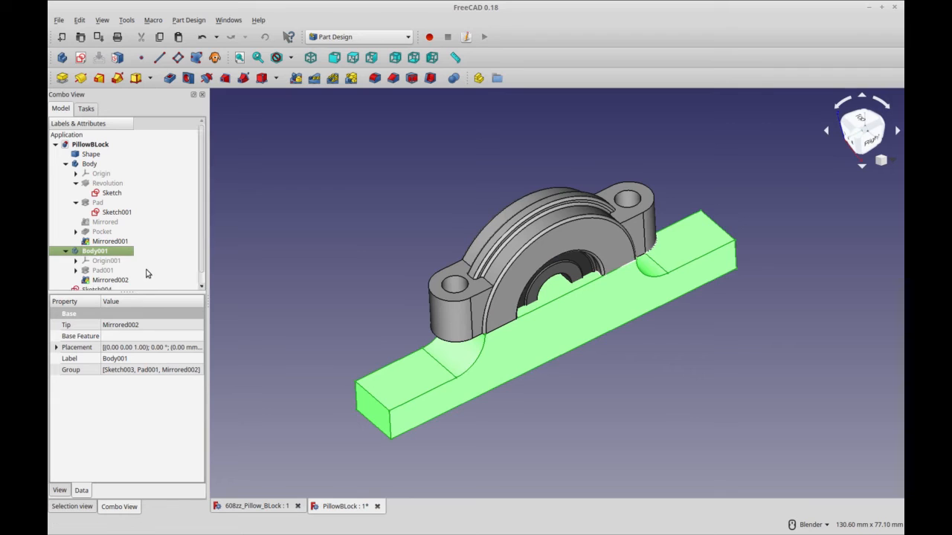
key("ctrl+v")
Move the pasted Sketch004 into the base body, Body001, and select it
left_click(67, 241)
left_click(67, 242)
left_click_drag(97, 283, 95, 242)
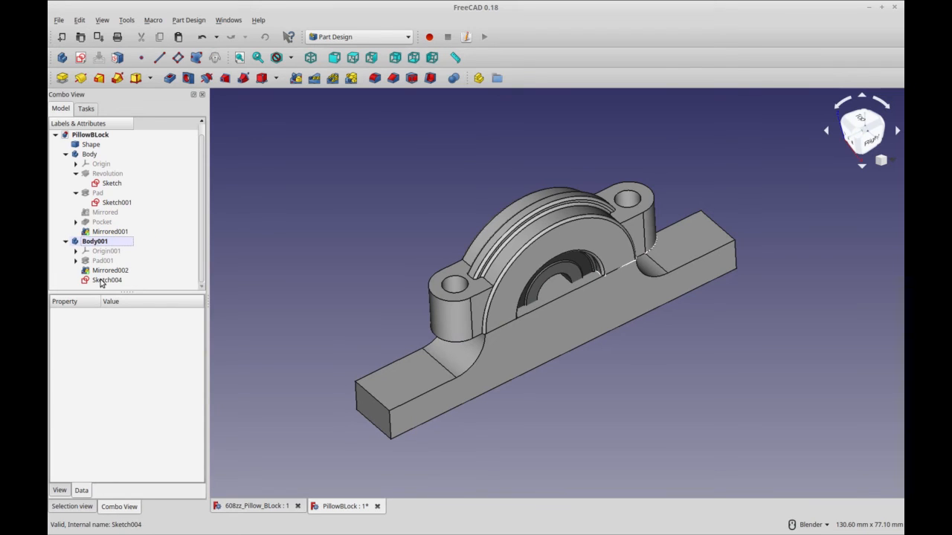
right_click(101, 280)
left_click(178, 258)
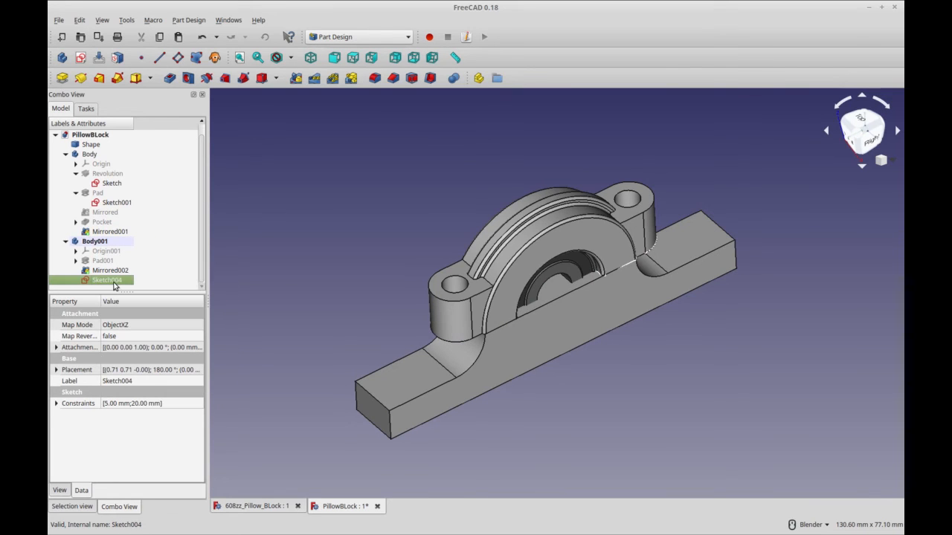
Pad the copied ear sketch 10 mm in the base body, and hide the clamp body
mouse_move(537, 324)
middle_mouse_down()
mouse_move(622, 303)
mouse_move(682, 350)
mouse_move(578, 360)
middle_mouse_up()
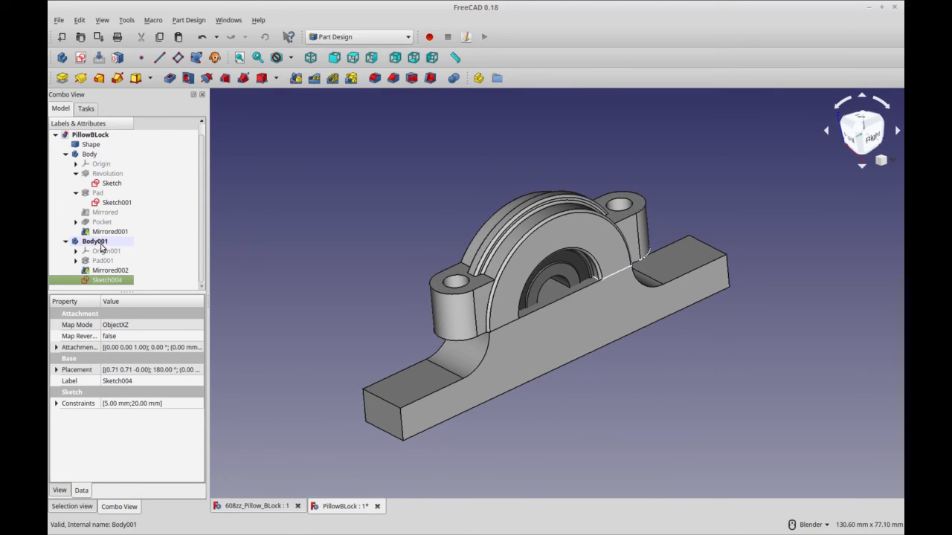
left_click(62, 78)
middle_click_drag(669, 299, 624, 325)
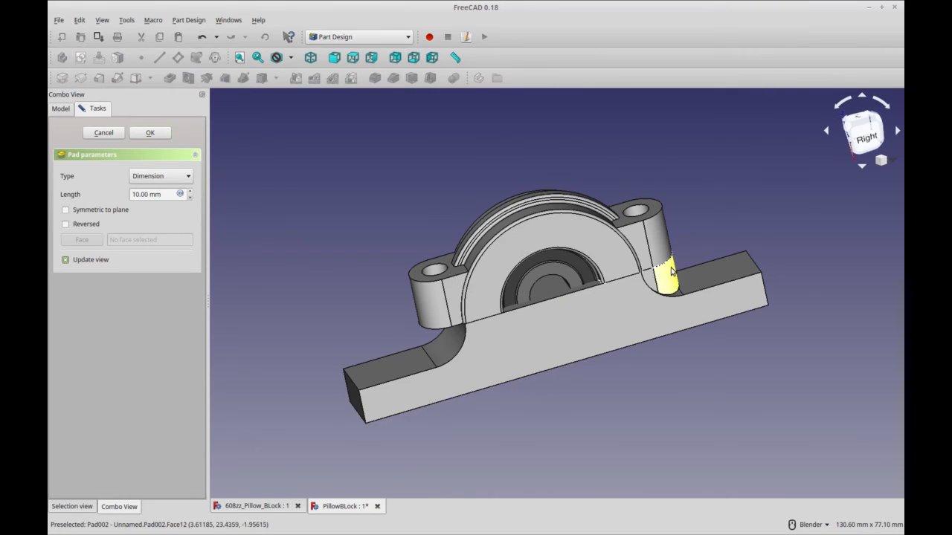
left_click(150, 134)
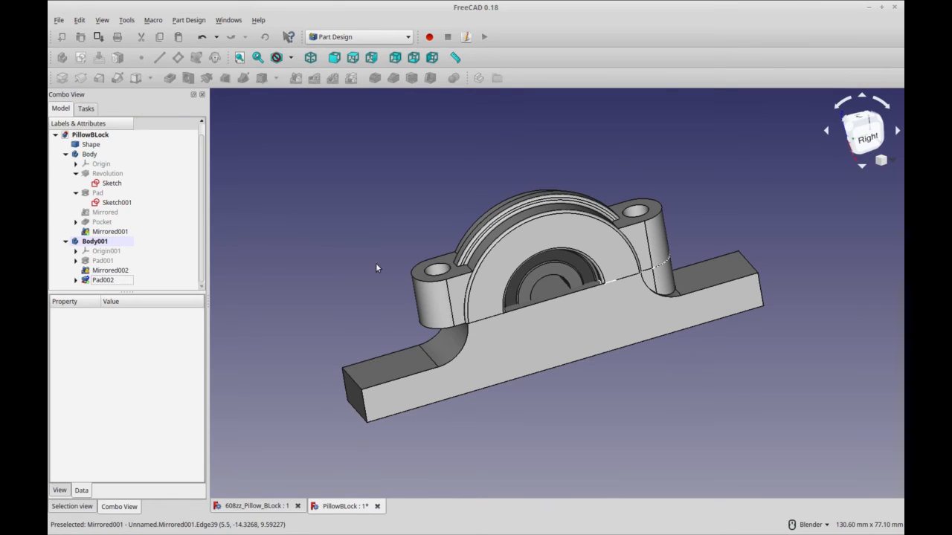
left_click(90, 153)
key("space")
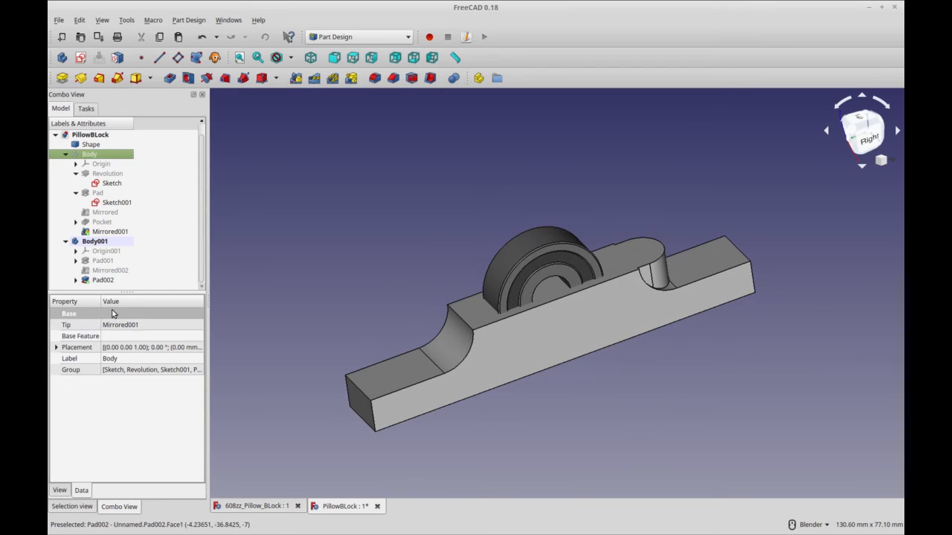
Mirror the base body's ear pad, Pad002, about the vertical sketch axis
left_click(102, 280)
left_click(296, 78)
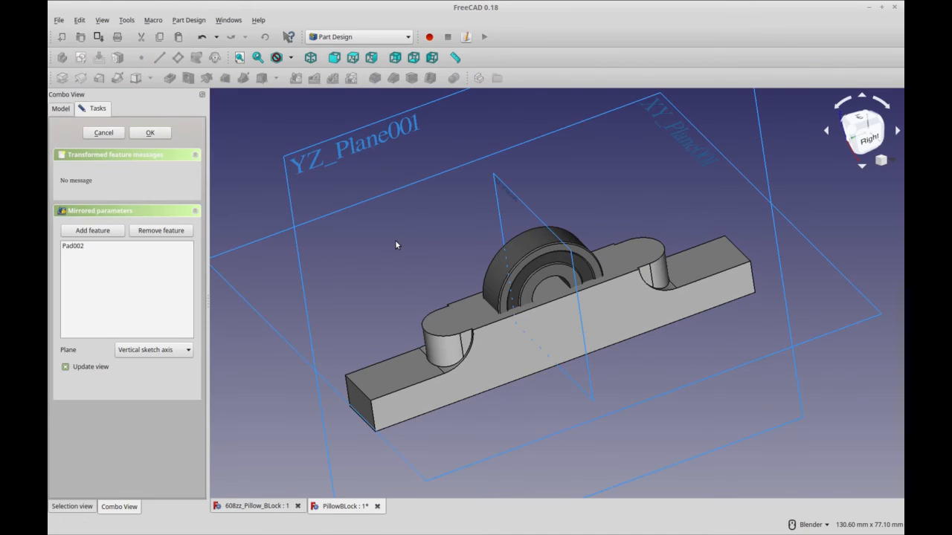
left_click(162, 133)
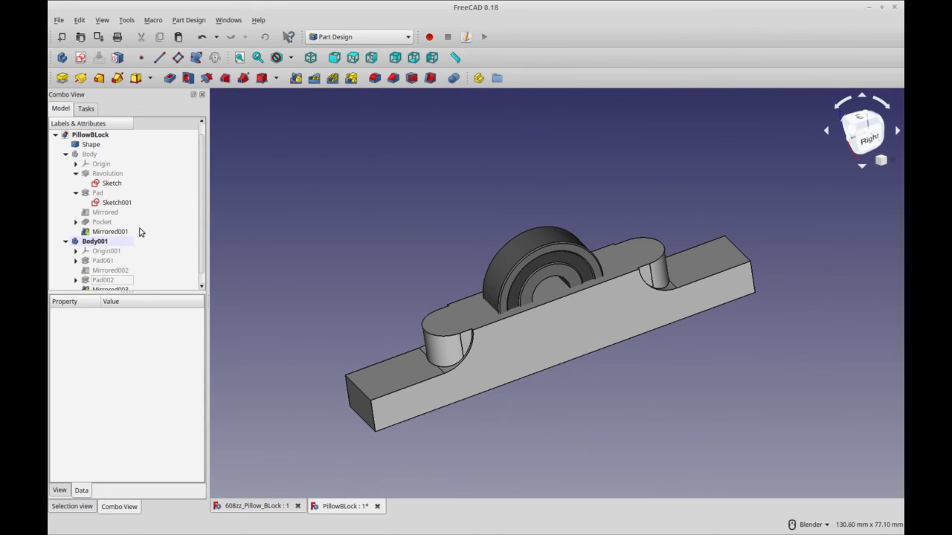
Expand the clamp body's Pocket to reveal Sketch002, show the clamp body, and hide the base body, Body001
left_click(76, 222)
left_click(117, 232)
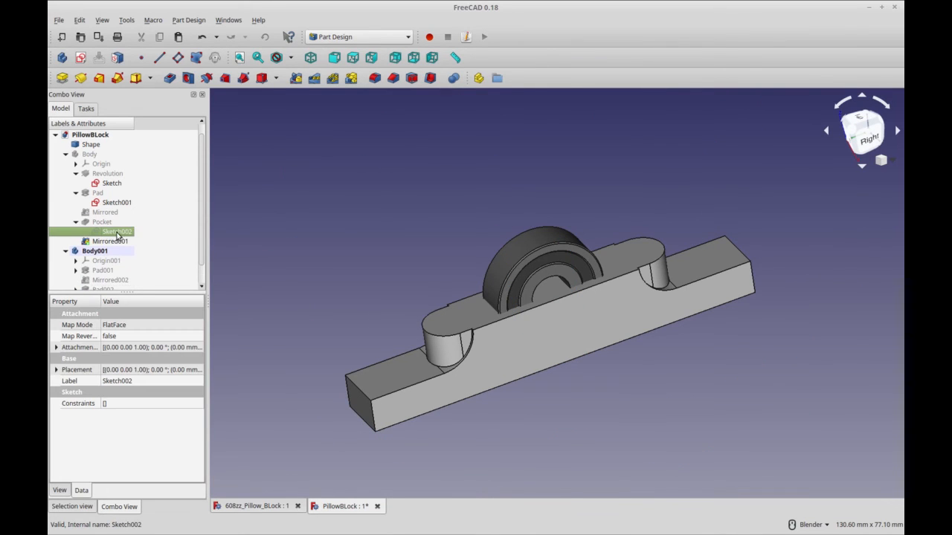
left_click(94, 156)
key("space")
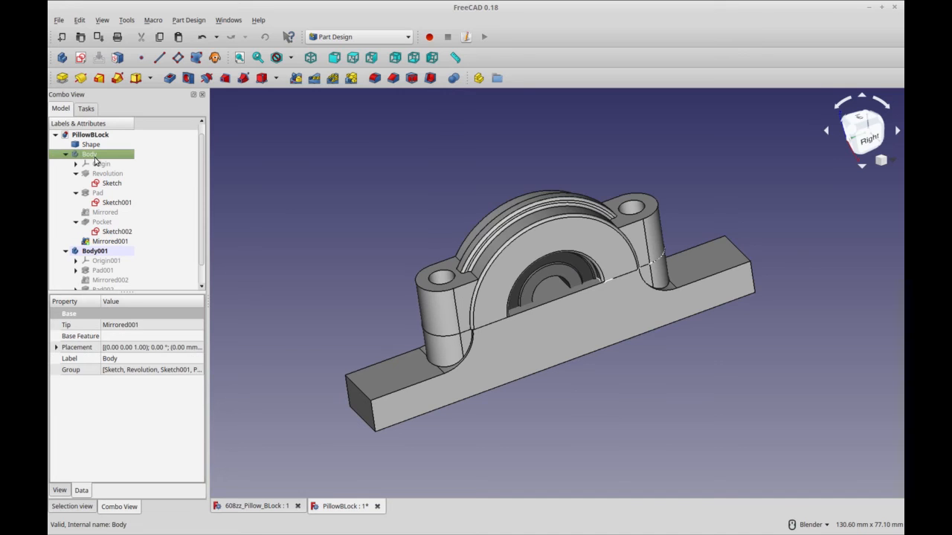
left_click(546, 338)
middle_click_drag(546, 339, 589, 376)
left_click(115, 250)
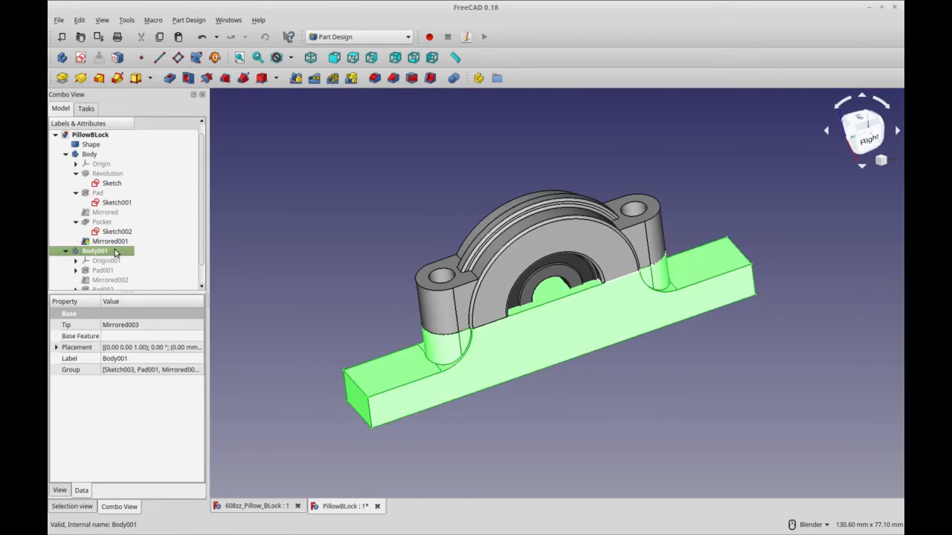
key("space")
middle_click_drag(565, 327, 650, 281)
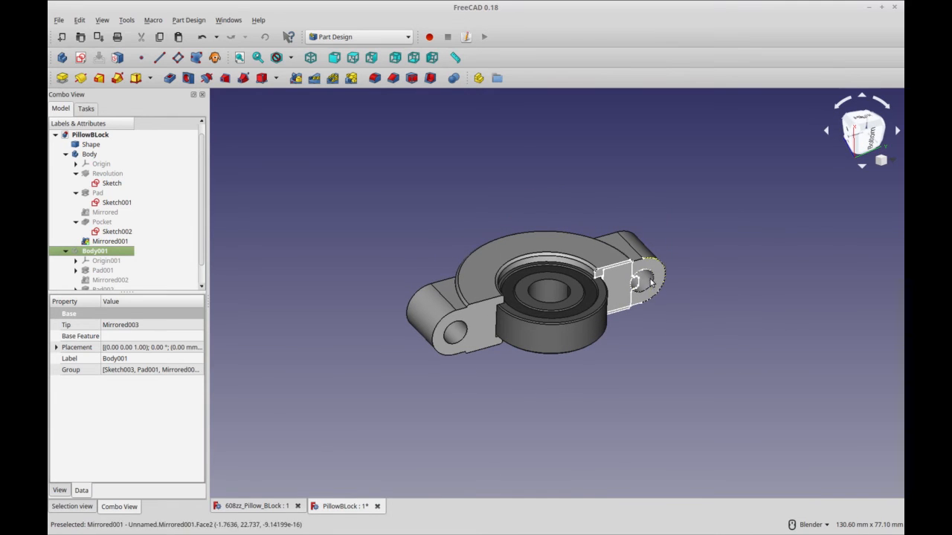
Hide Sketch and Sketch001 in the clamp body
left_click(121, 185)
key("space")
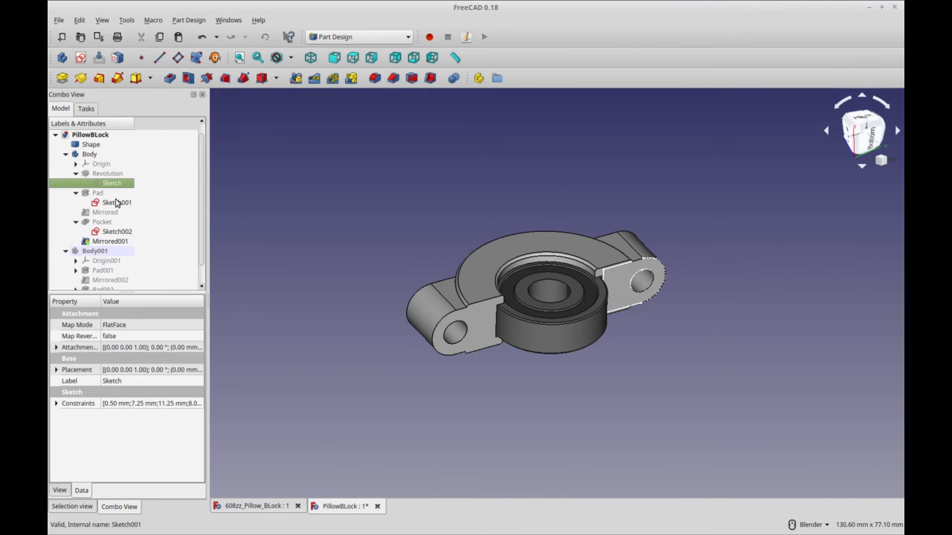
left_click(117, 202)
key("space")
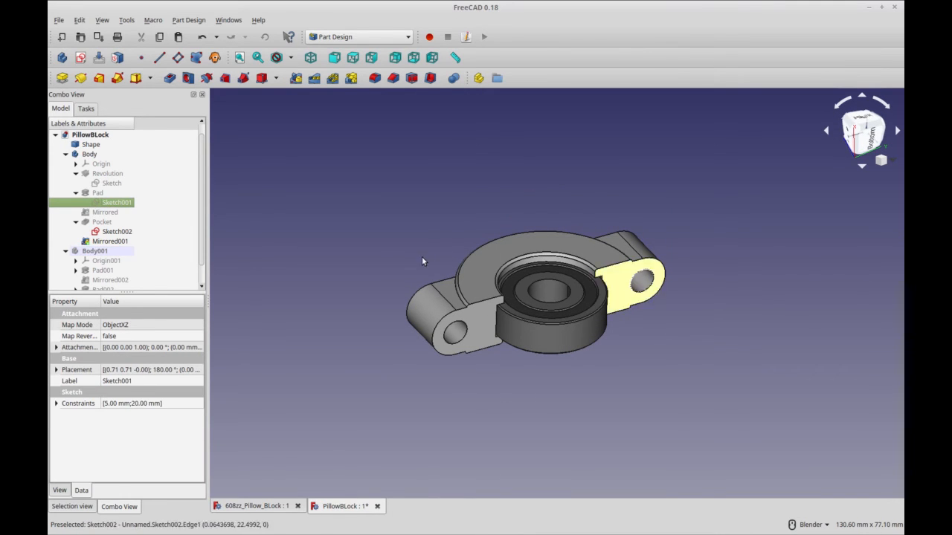
Copy Sketch002, the clamp body's bolt hole sketch, and show the base body again
left_click(117, 232)
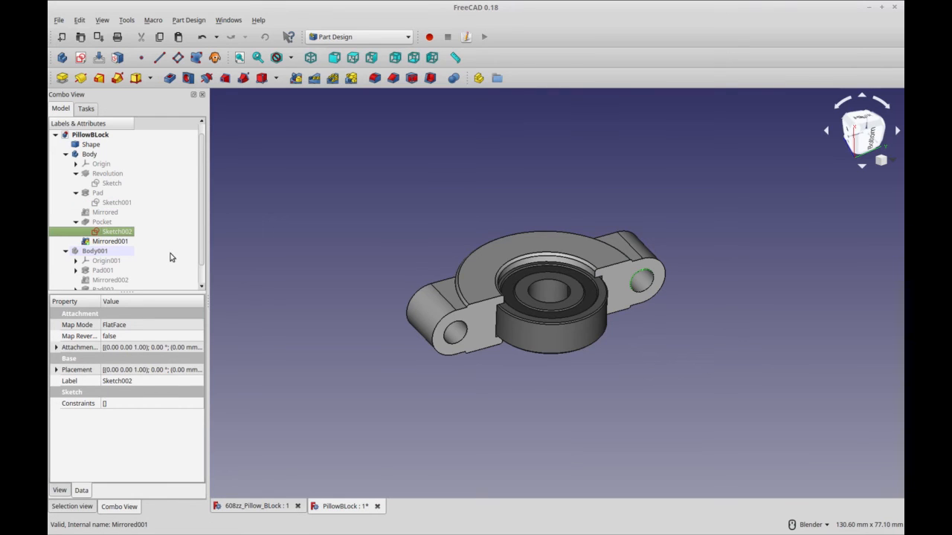
key("ctrl+c")
left_click(510, 223)
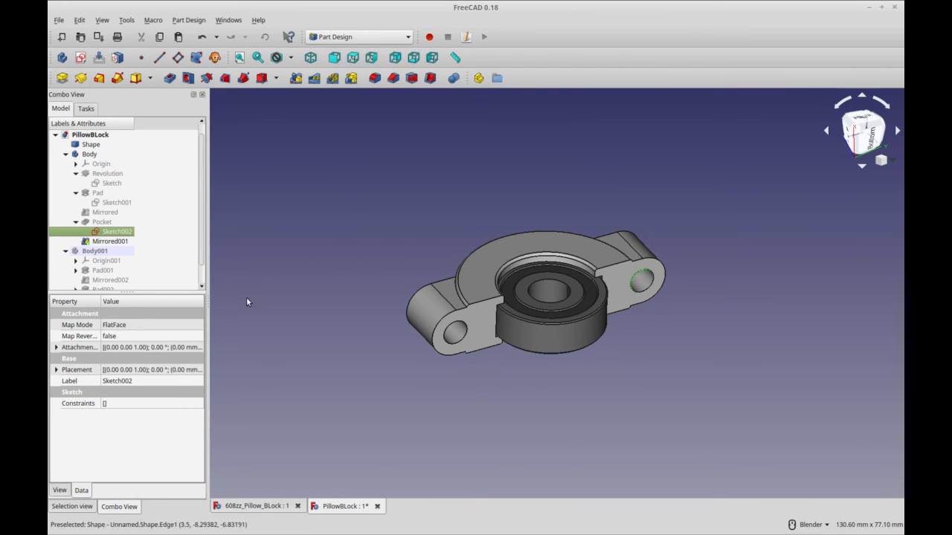
left_click(104, 252)
key("space")
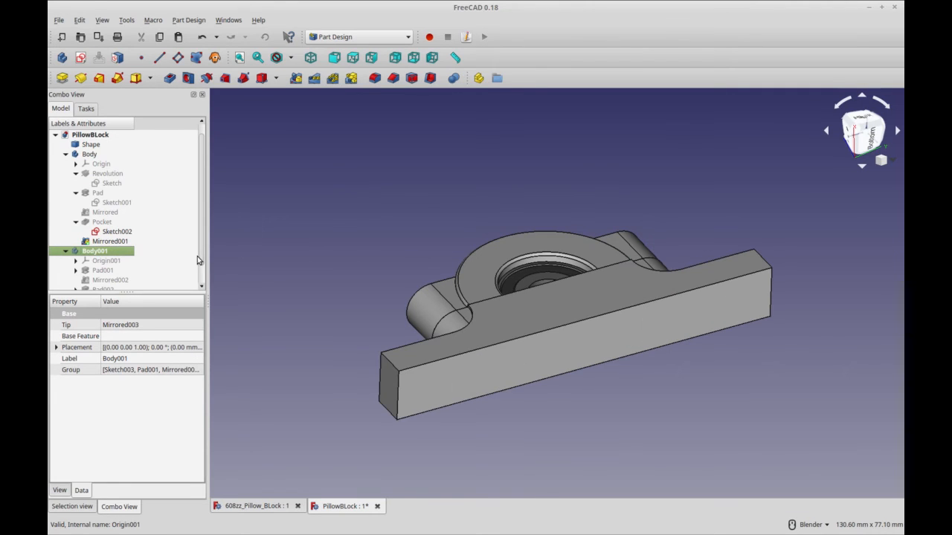
Move the pasted bolt hole sketch, Sketch005, into the base body, Body001, and select it
scroll(135, 269, "down", 1)
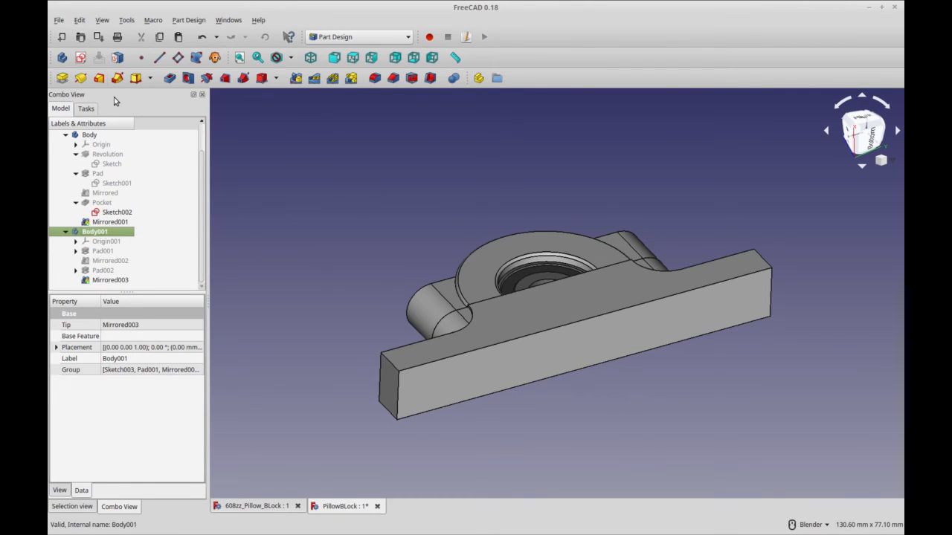
scroll(124, 275, "down", 1)
left_click_drag(101, 281, 115, 222)
left_click(119, 279)
Pocket the copied bolt hole sketch through all of the base body
middle_click_drag(689, 347, 663, 279)
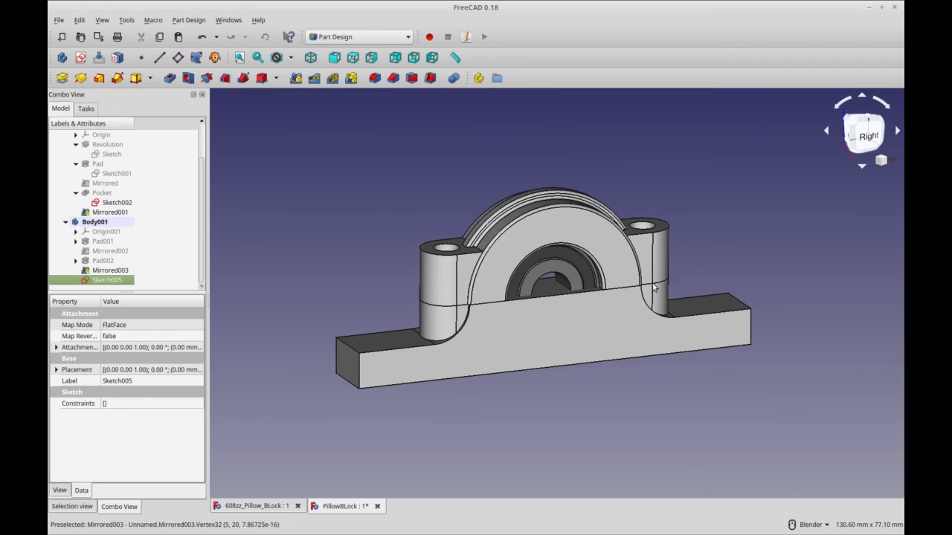
left_click(167, 80)
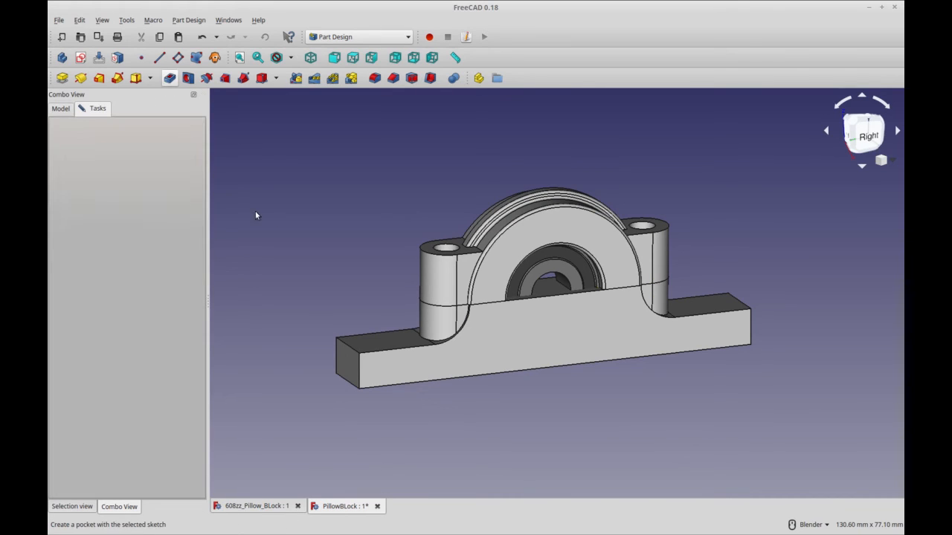
left_click(183, 176)
left_click(176, 176)
scroll(174, 176, "down", 1)
middle_click_drag(580, 376, 589, 351)
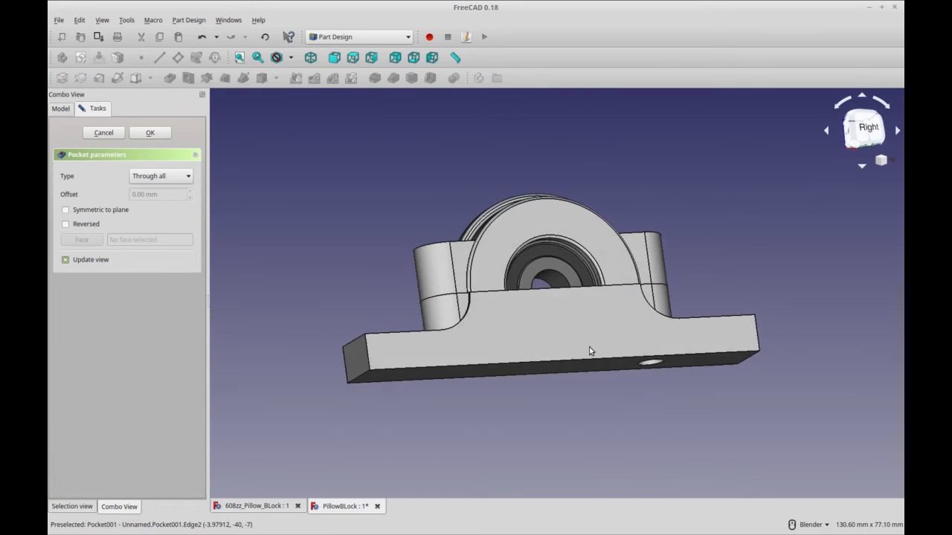
left_click(149, 133)
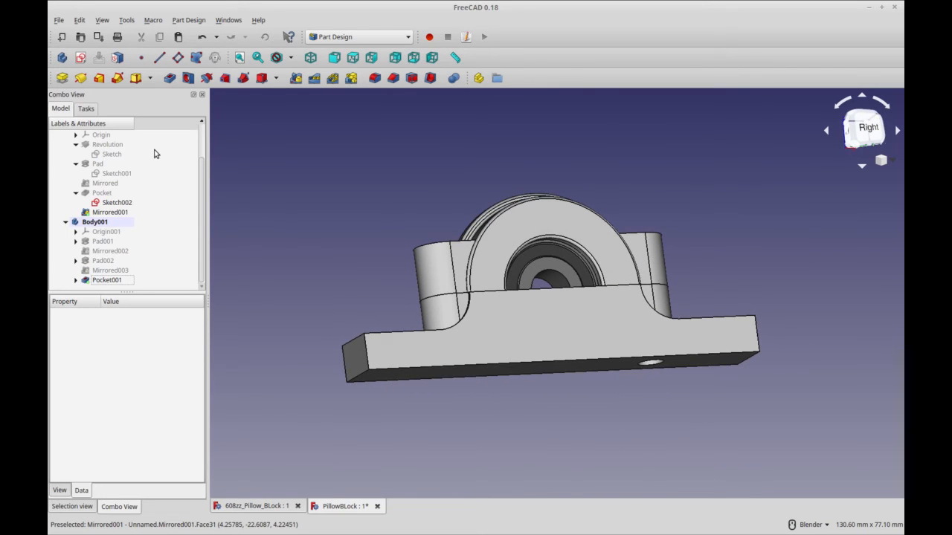
Mirror the base's bolt hole pocket, Pocket001, across XZ_Plane001 to add the hole on the opposite side
left_click(123, 280)
left_click(295, 79)
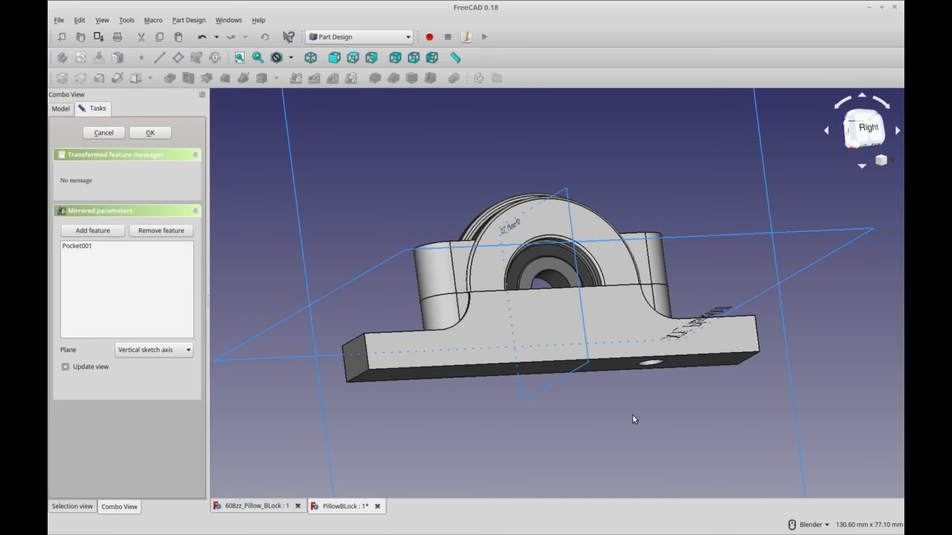
middle_click_drag(633, 417, 647, 368)
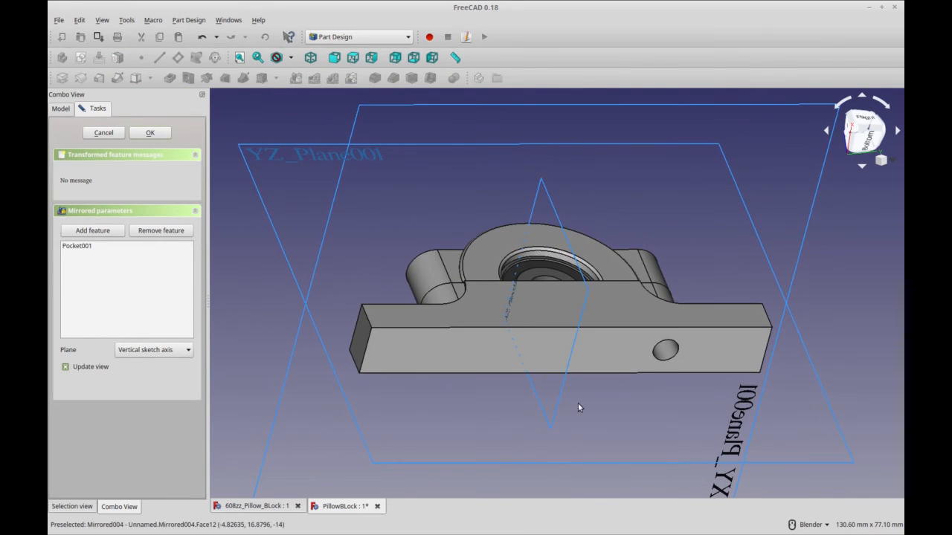
left_click(549, 411)
middle_click_drag(632, 407, 543, 425)
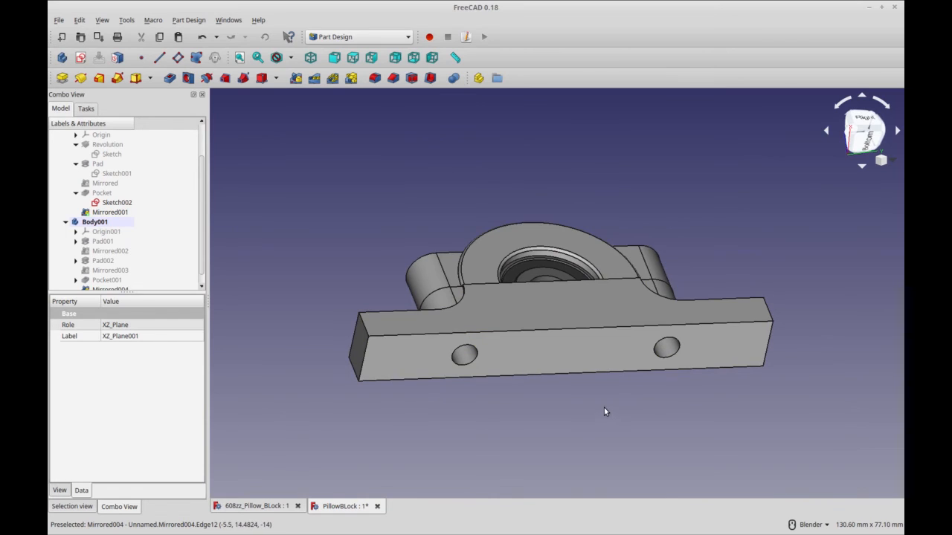
middle_click_drag(634, 389, 625, 468)
middle_click_drag(631, 426, 375, 307)
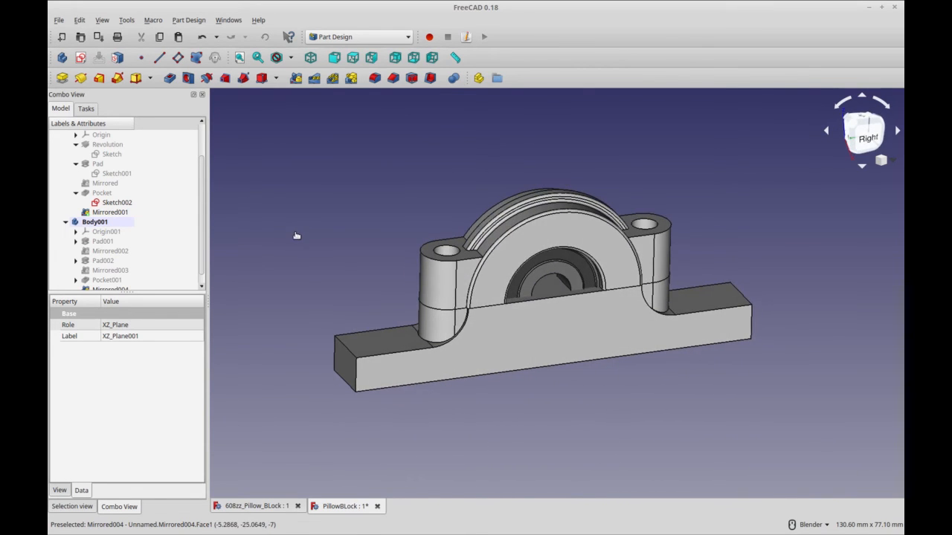
left_click(252, 250)
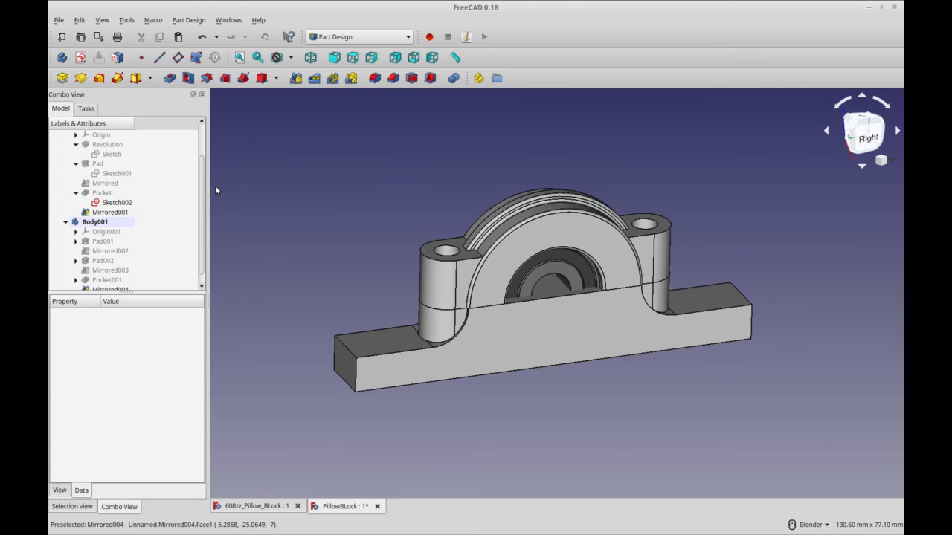
Start a new sketch on the bottom face of the base body
left_click(446, 250)
middle_click_drag(446, 251, 642, 350)
left_click(646, 367)
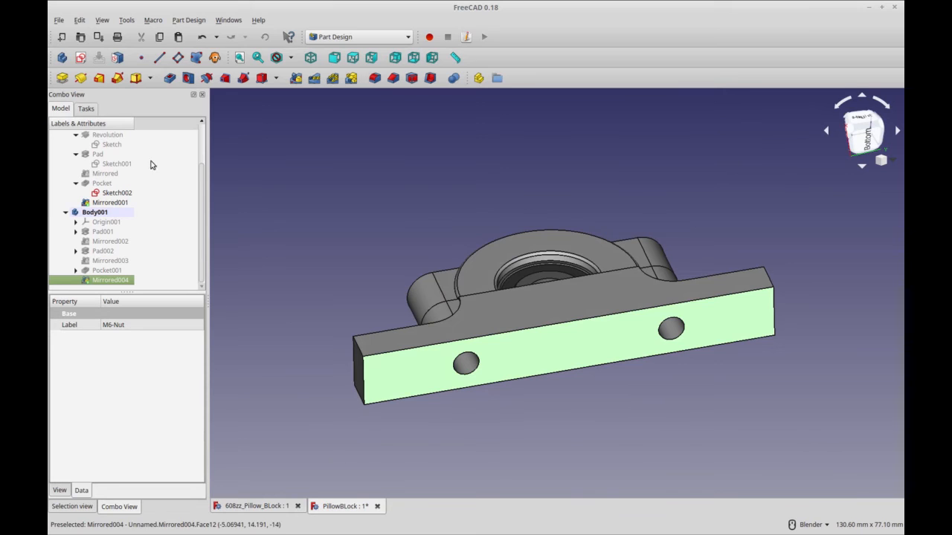
left_click(80, 57)
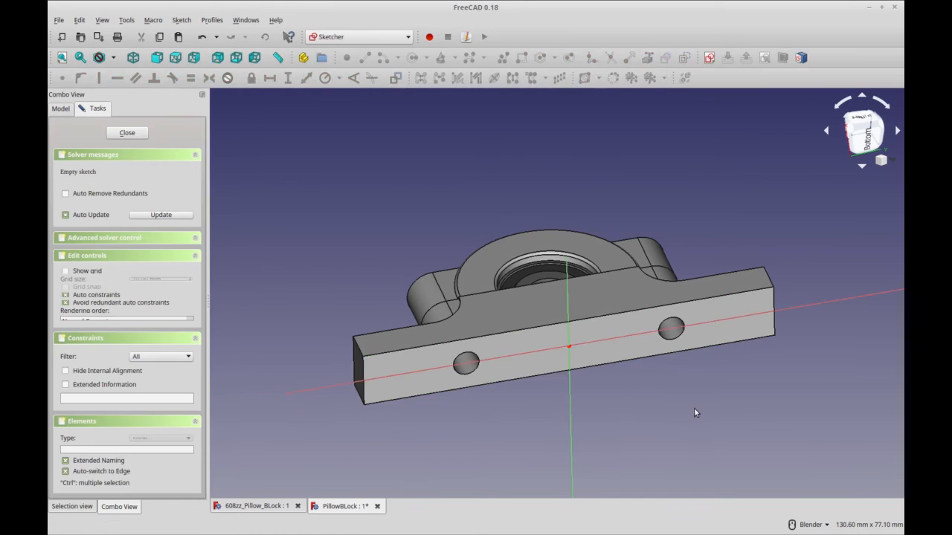
middle_click_drag(700, 391, 580, 387, "shift")
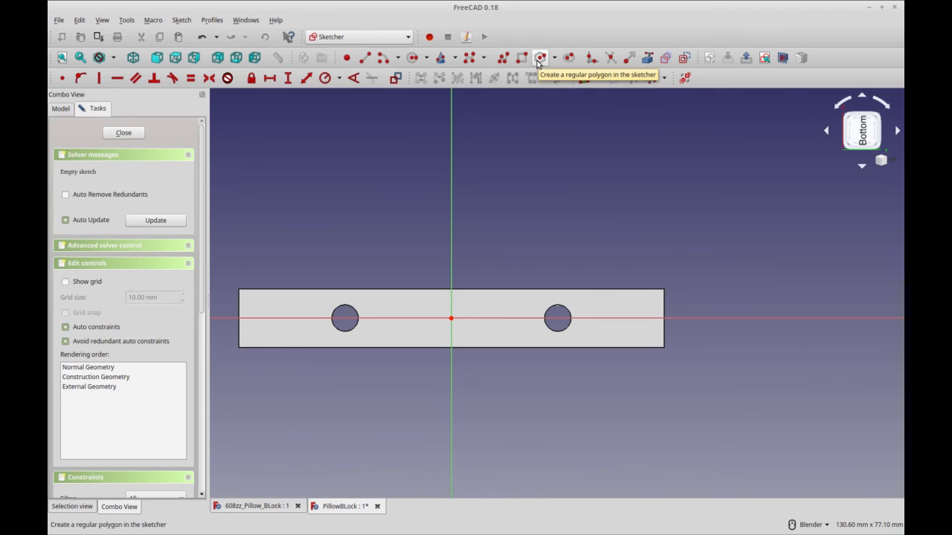
Draw a regular hexagon of about 4.3 mm radius, centred on the horizontal axis near one bolt hole
left_click(537, 62)
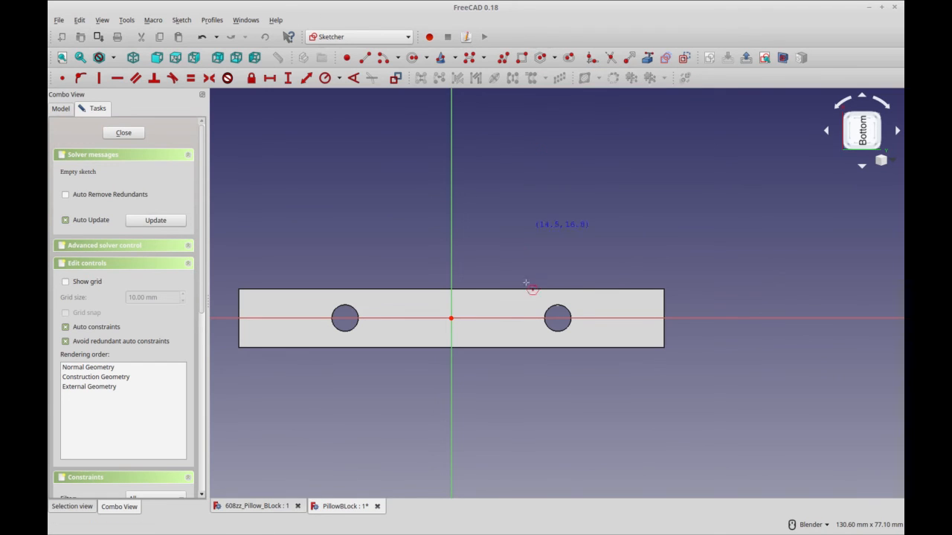
left_click(550, 319)
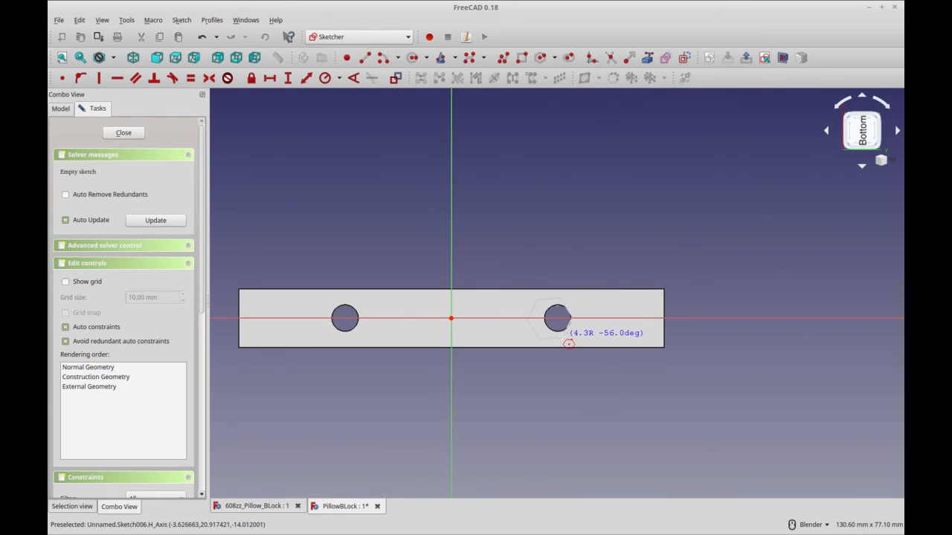
left_click(561, 339)
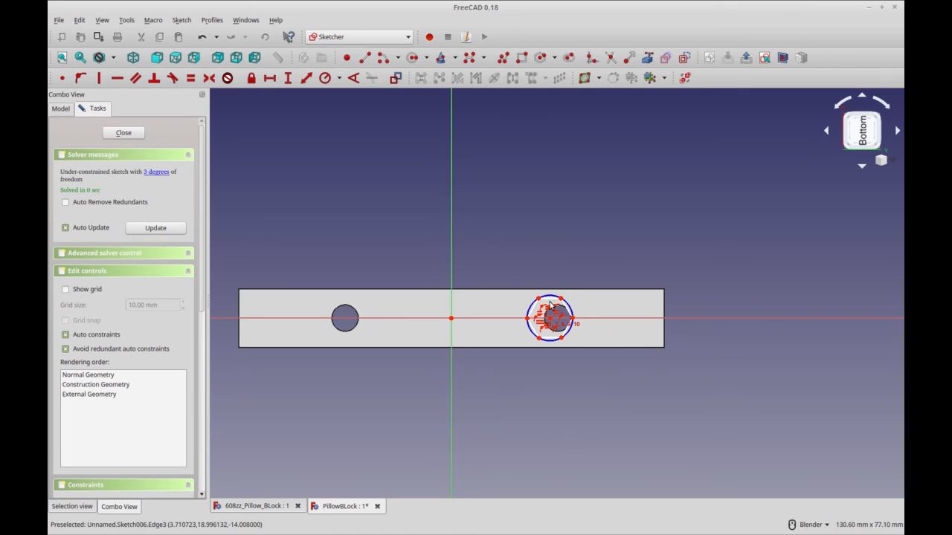
Constrain the hexagon's upper side horizontal and set its circumscribed circle's radius to 5.785 mm
left_click(550, 300)
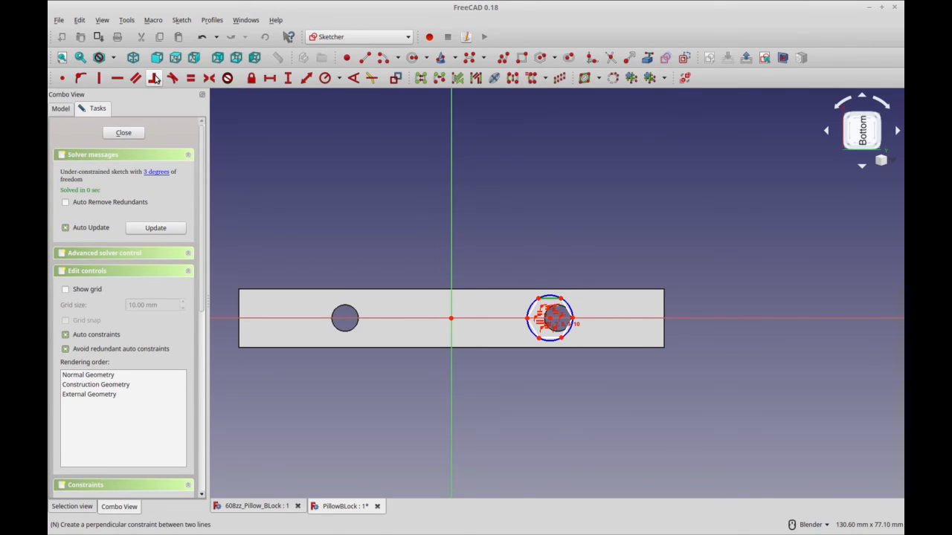
left_click(569, 307)
left_click(327, 78)
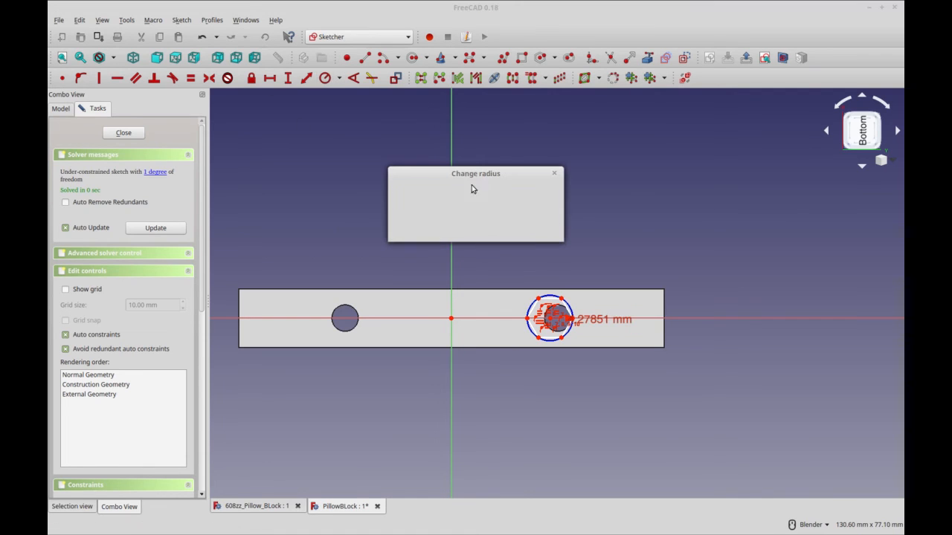
type("5.785")
key("Return")
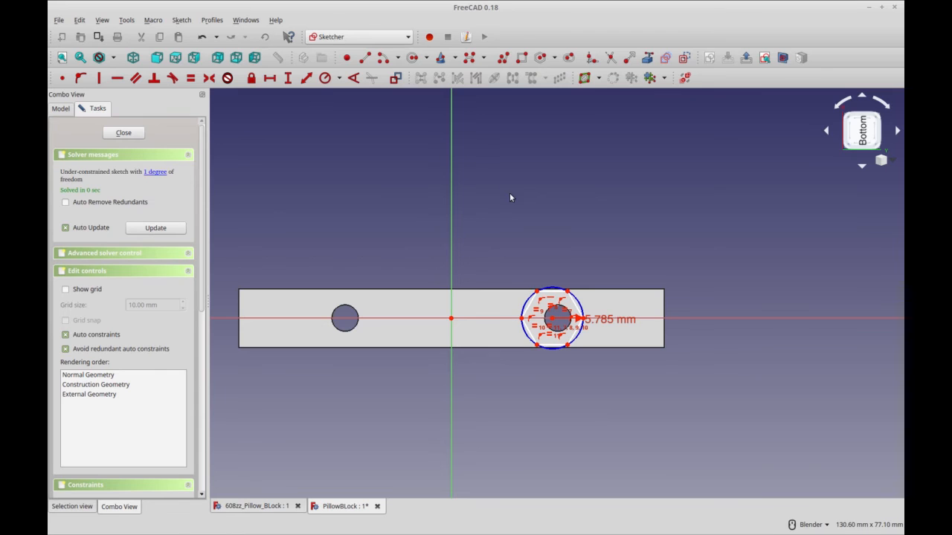
Move the hexagon along the horizontal axis, clear of the bolt hole, and place its radius dimension outside the face
left_click(529, 304)
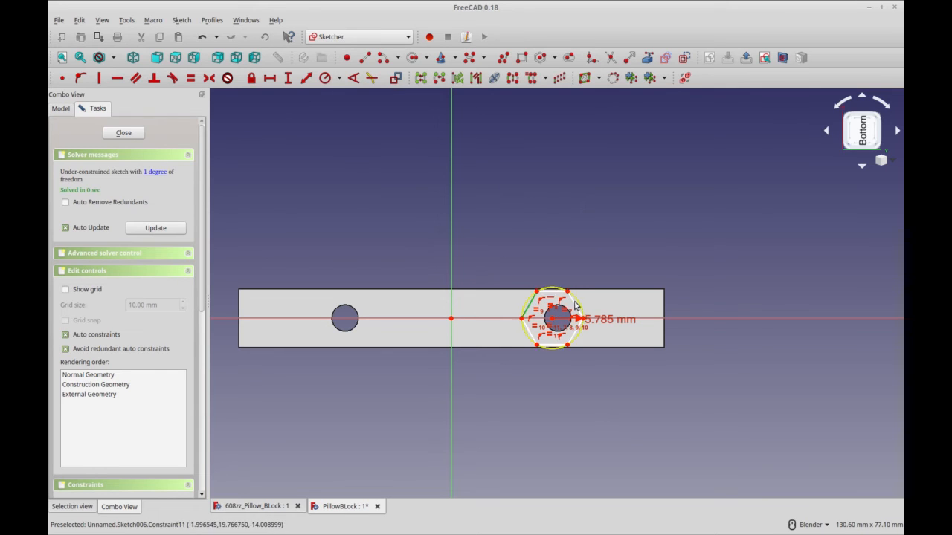
left_click_drag(548, 288, 529, 297)
left_click_drag(578, 325, 579, 244)
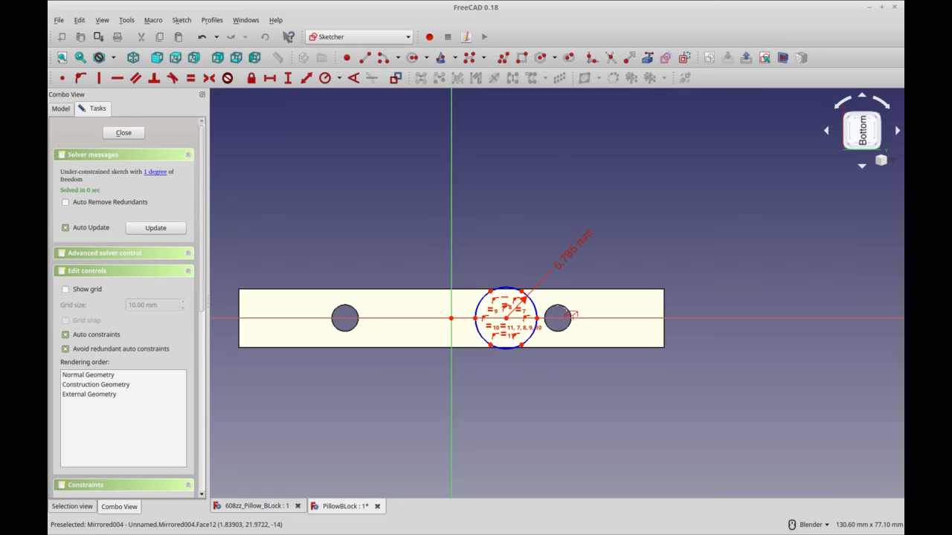
Import the nearby bolt hole edge as external geometry and try to make the hexagon's centre coincident with the hole's centre
left_click(569, 316)
left_click(506, 319)
left_click(558, 318)
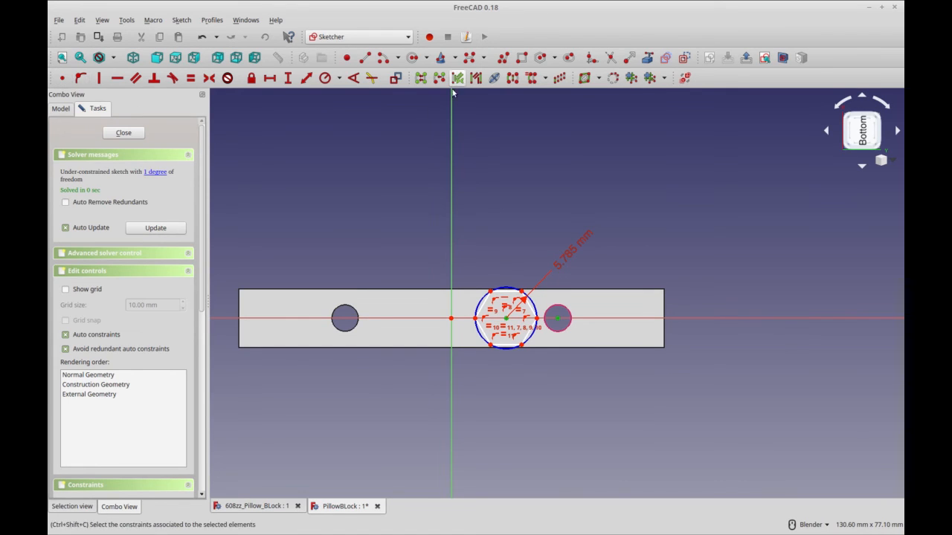
left_click(62, 79)
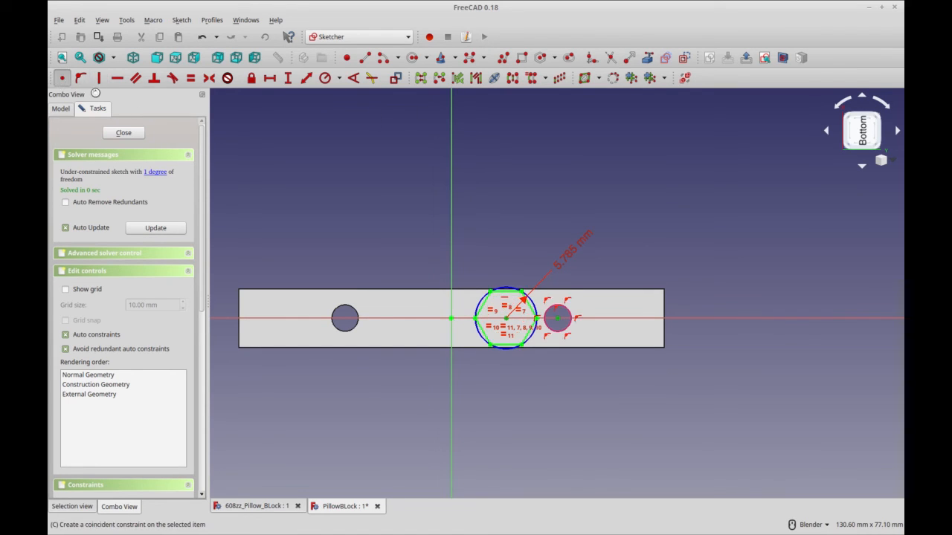
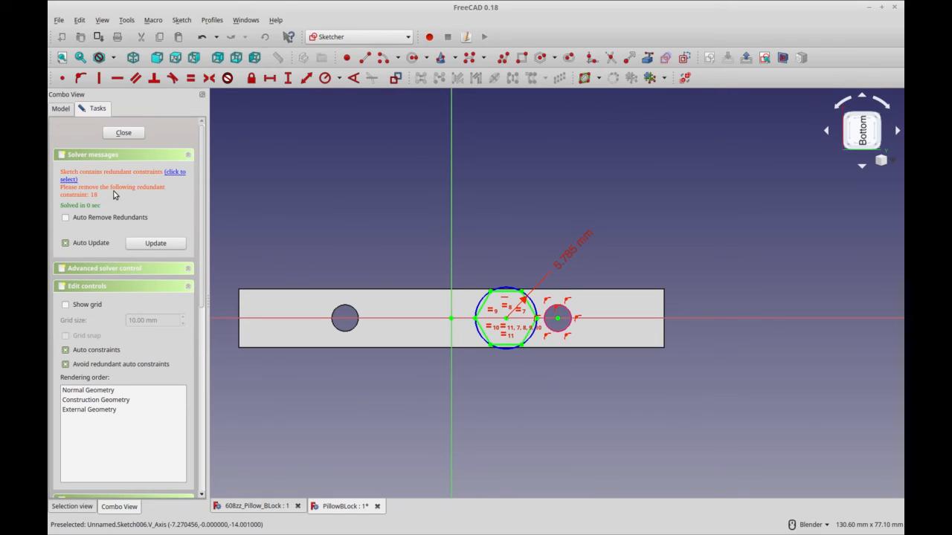
Delete the redundant constraint from the hexagon sketch, decline deleting the M6-Nut from the other document, and close the sketch
left_click(175, 175)
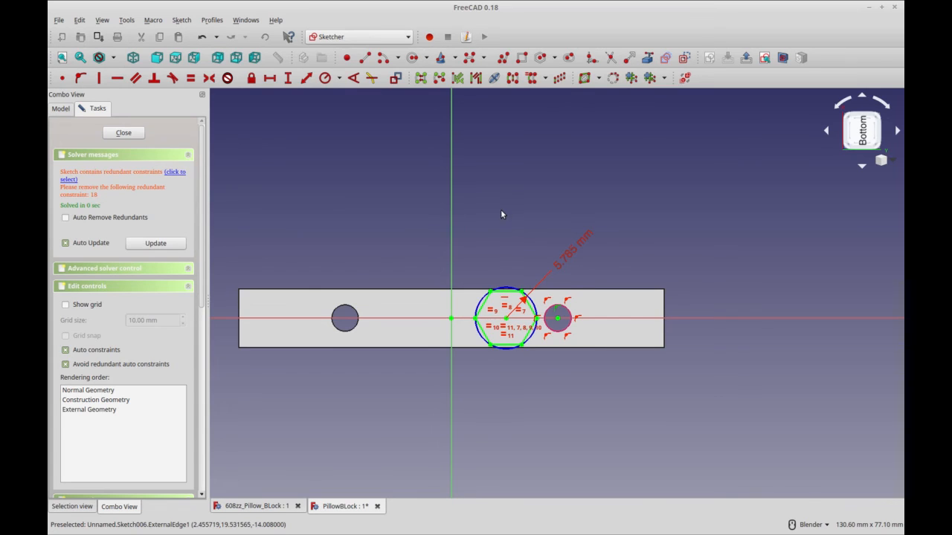
key("Delete")
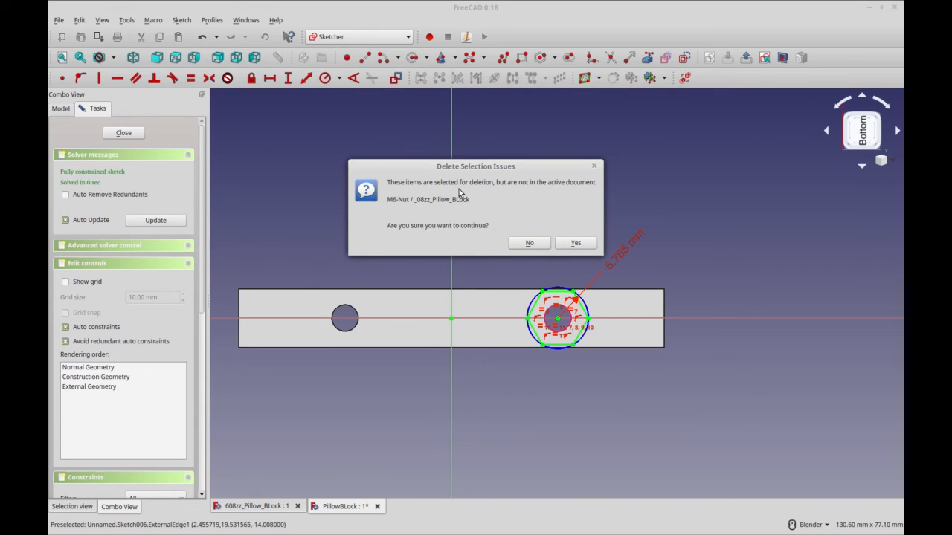
left_click(526, 244)
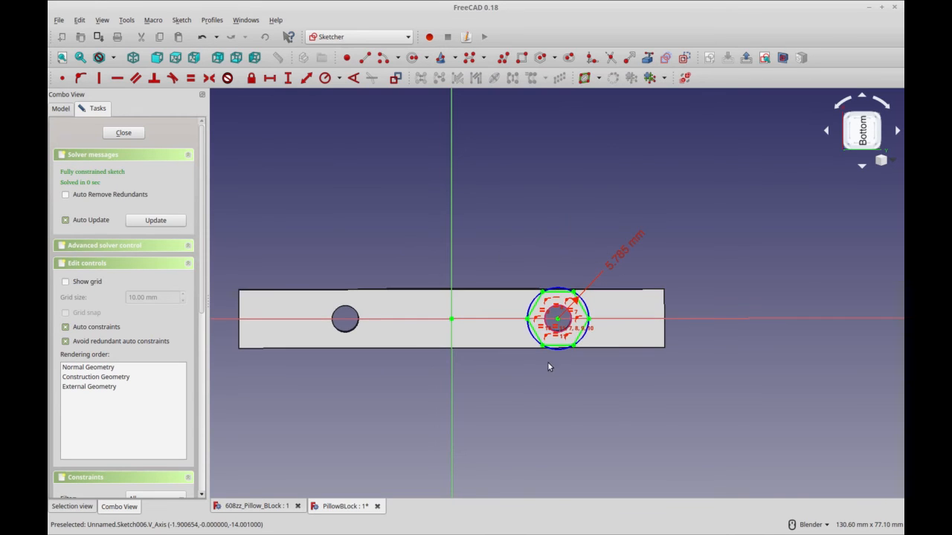
left_click(134, 137)
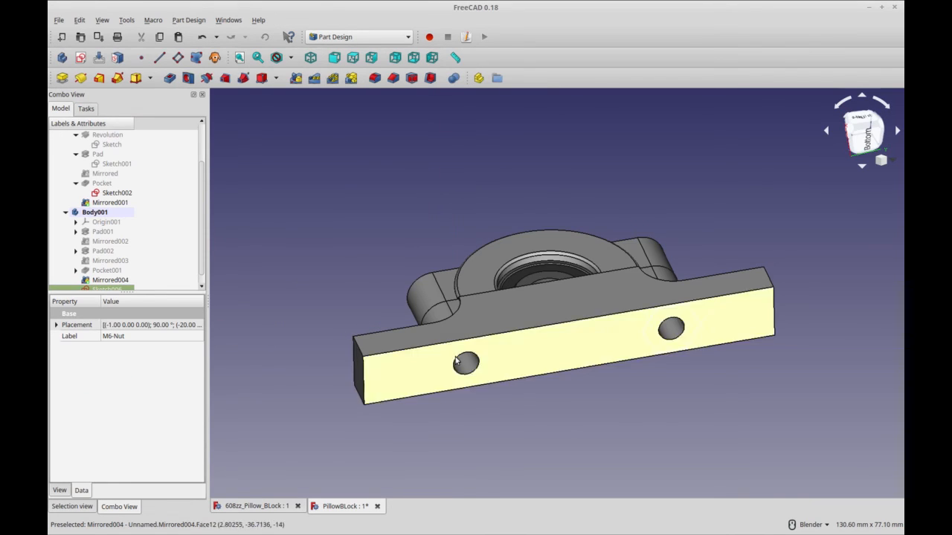
left_click(249, 510)
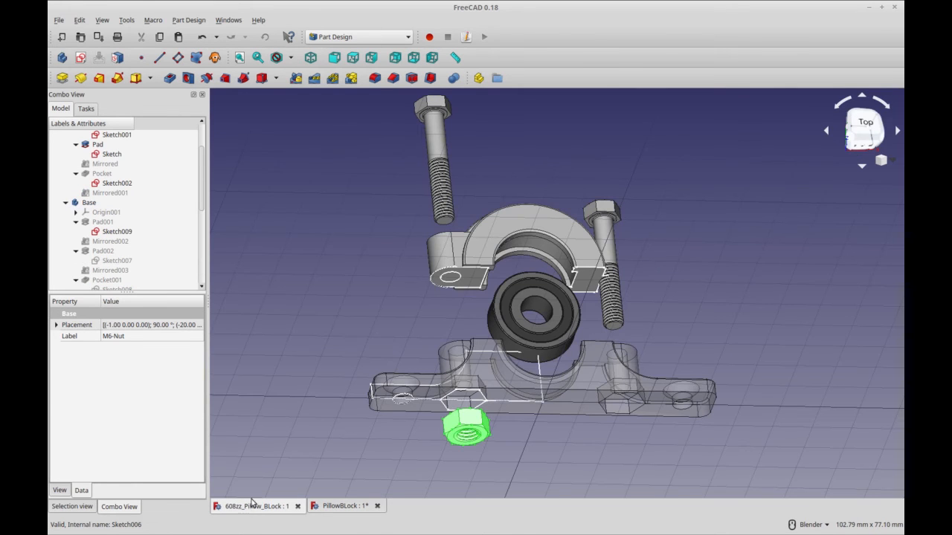
left_click(338, 506)
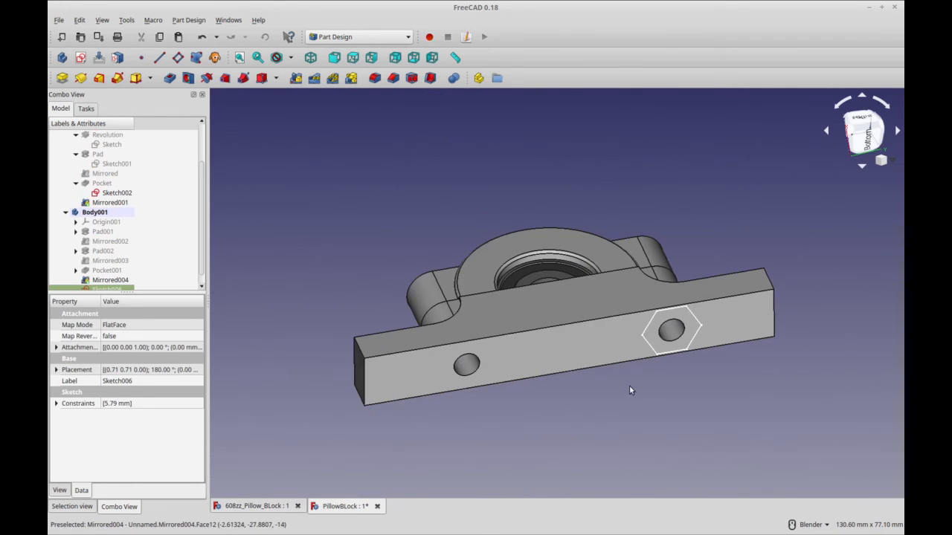
Pocket the hexagon sketch 5 mm deep into the base's underside to form a nut recess
left_click_drag(201, 266, 202, 276)
middle_click_drag(644, 385, 644, 405)
left_click(625, 307)
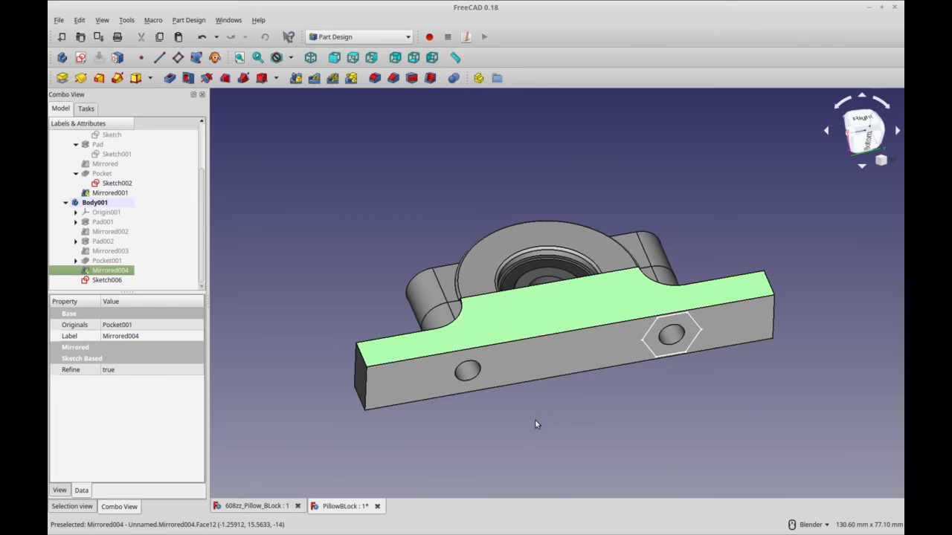
left_click(116, 283)
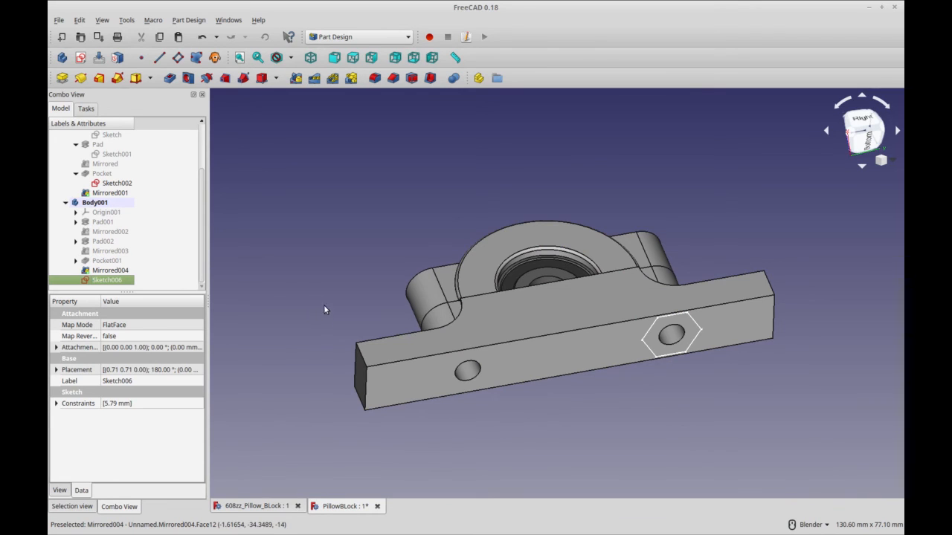
left_click(170, 78)
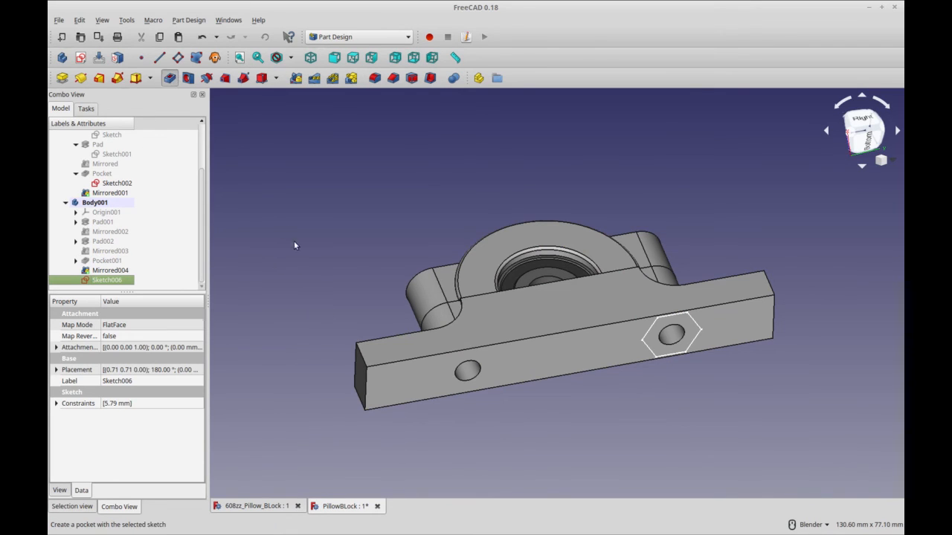
left_click(150, 132)
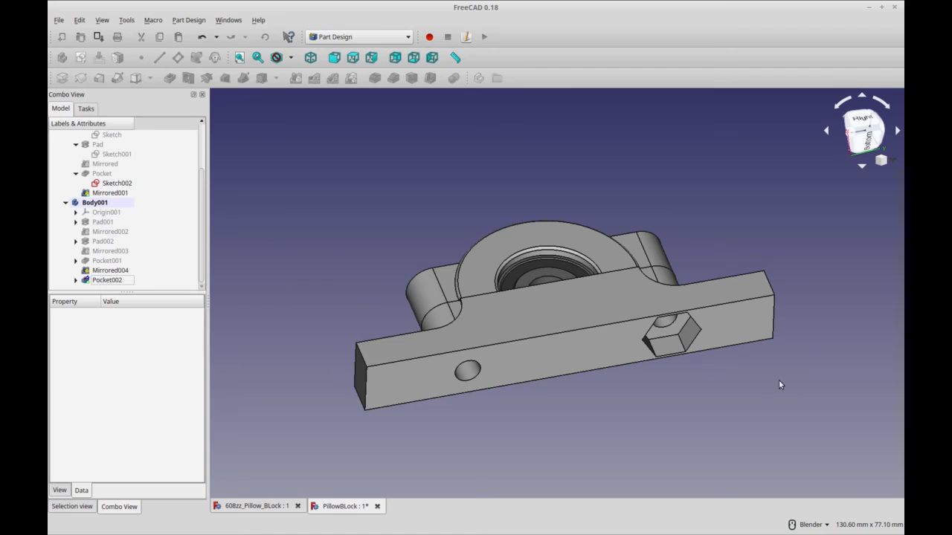
Mirror the hexagonal nut recess about the vertical sketch axis onto the opposite bolt hole
mouse_move(679, 397)
middle_mouse_down()
mouse_move(686, 416)
mouse_move(681, 406)
mouse_move(674, 413)
mouse_move(671, 367)
mouse_move(677, 388)
middle_mouse_up()
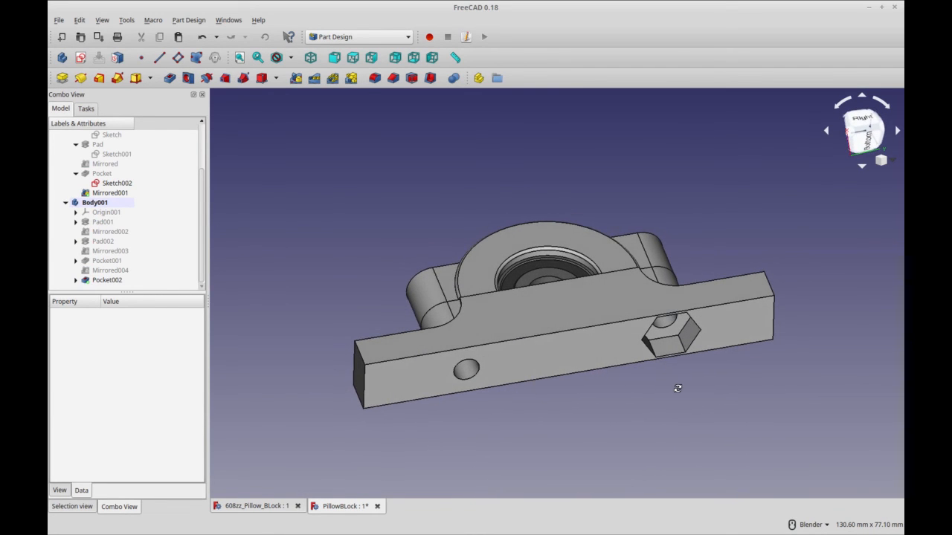
left_click(107, 279)
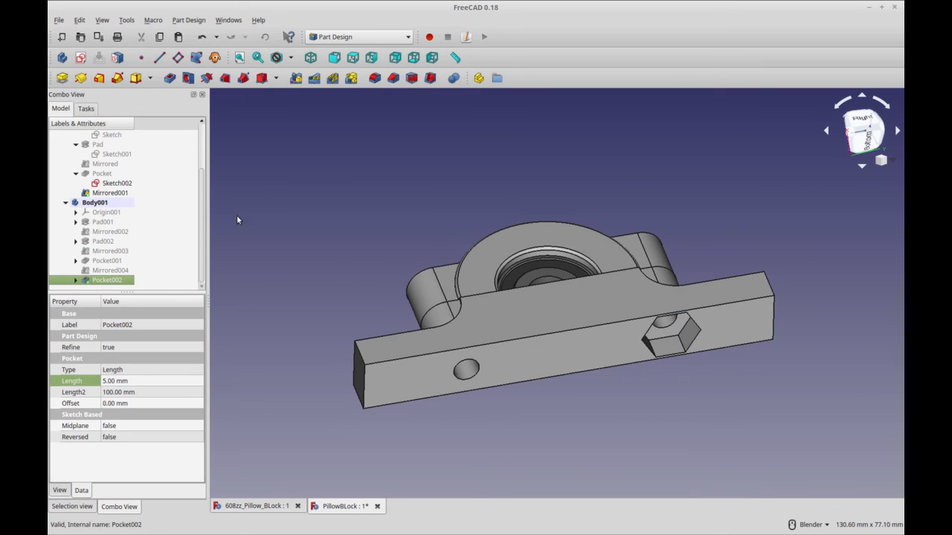
left_click(295, 81)
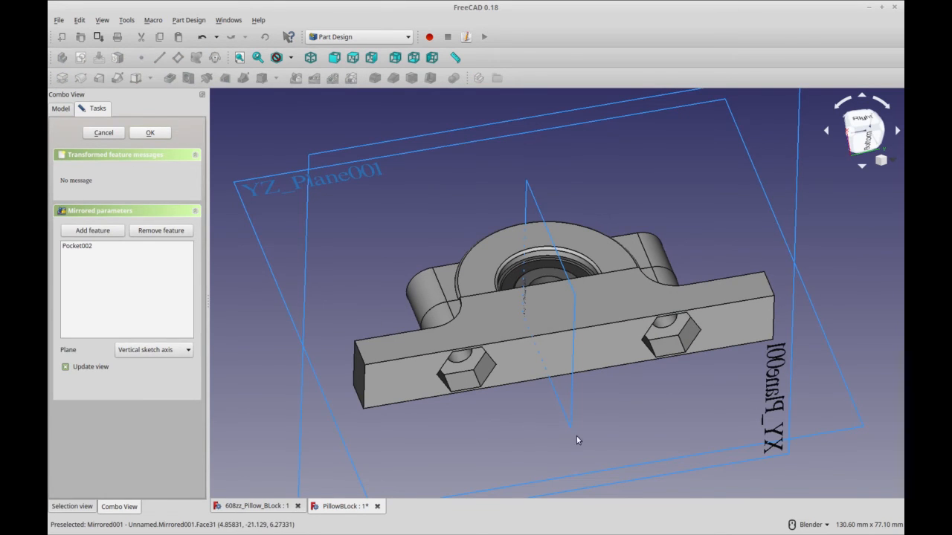
key("Return")
Inspect the base from above, from the side and from below, including both hexagonal nut recesses
middle_click_drag(631, 411, 627, 482)
middle_click_drag(621, 449, 647, 463)
left_click(411, 350)
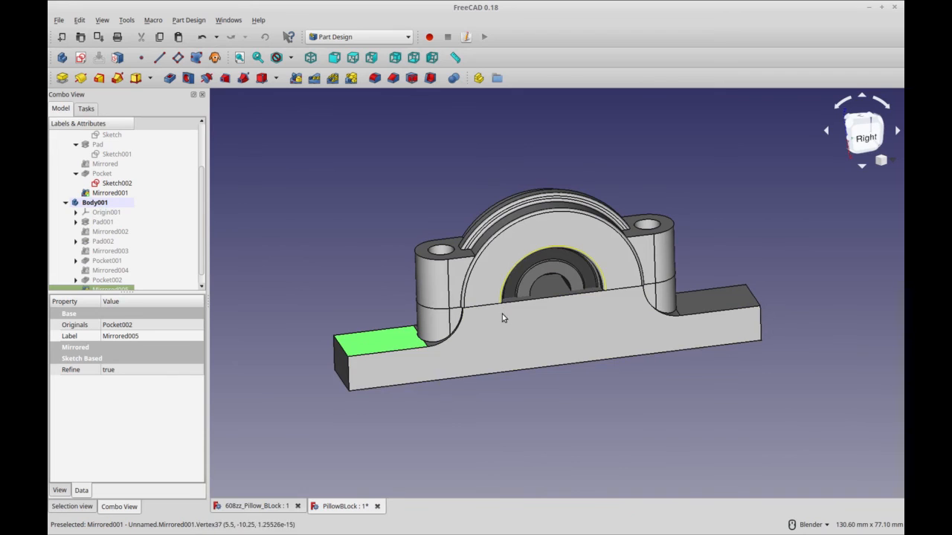
left_click(503, 447)
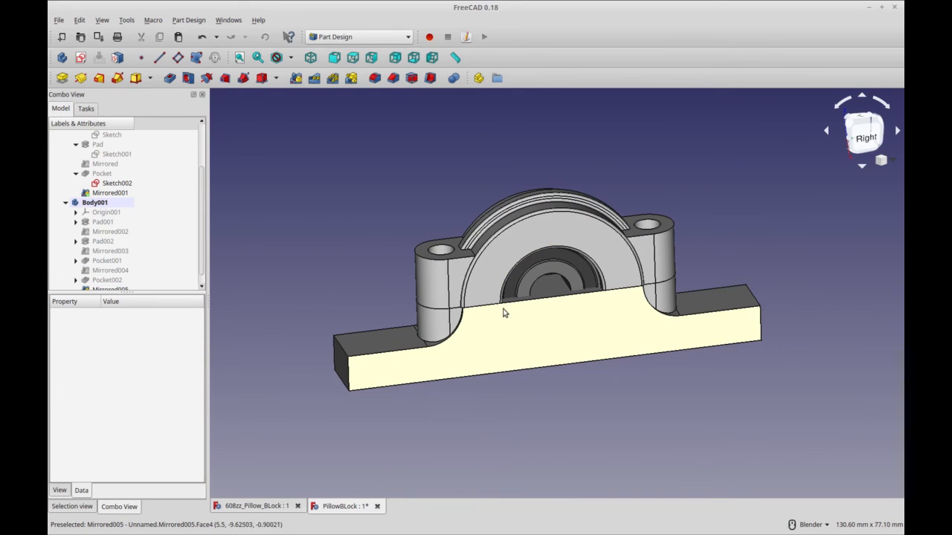
middle_click_drag(527, 410, 608, 443)
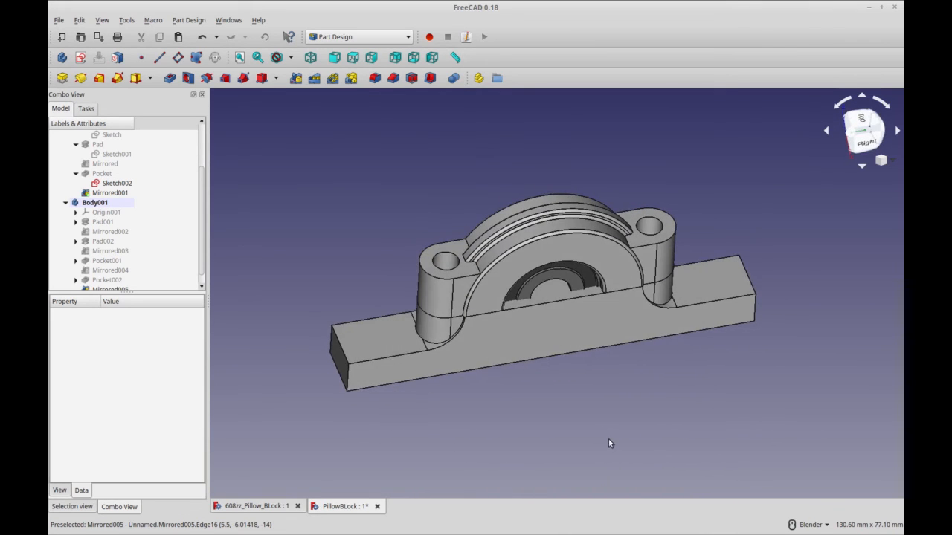
middle_click_drag(667, 418, 450, 449)
left_click(662, 432)
middle_click_drag(662, 432, 638, 397)
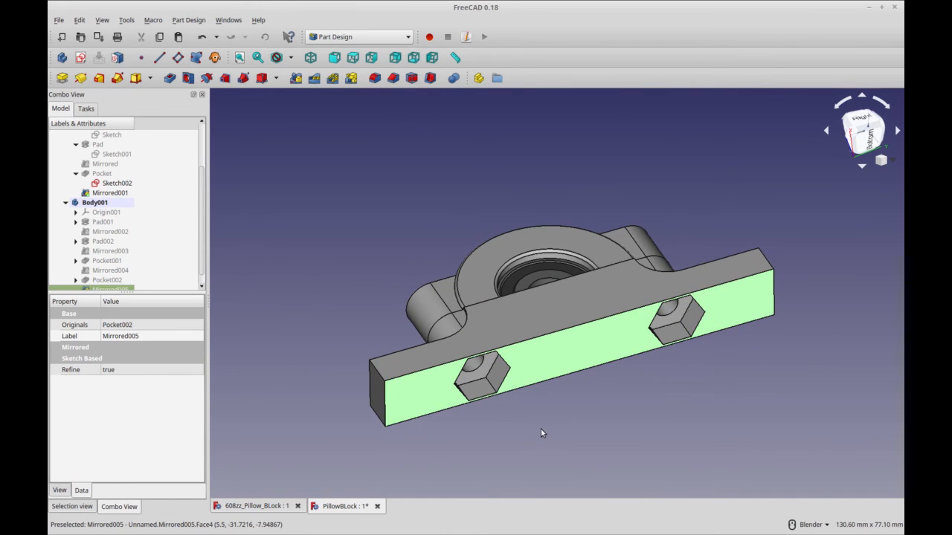
left_click(395, 473)
middle_click_drag(395, 473, 431, 427)
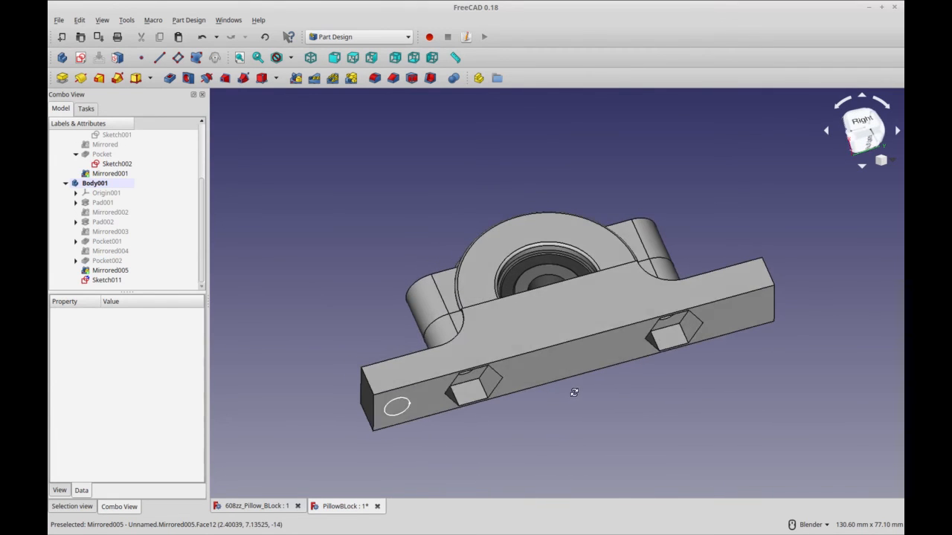
Open the sketch of the 2.5 mm radius circle on the base's underside to review it, and close it
left_click(400, 408)
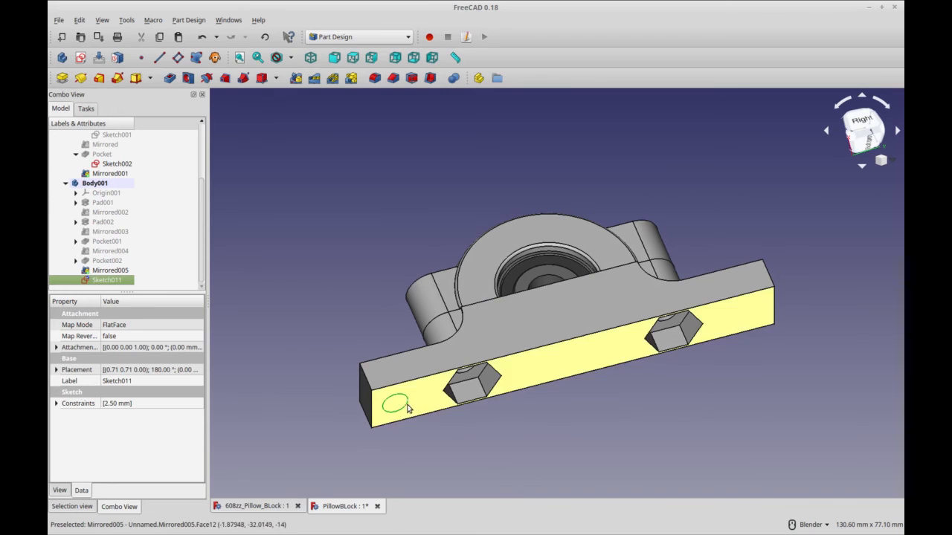
left_click(129, 286)
double_click(126, 281)
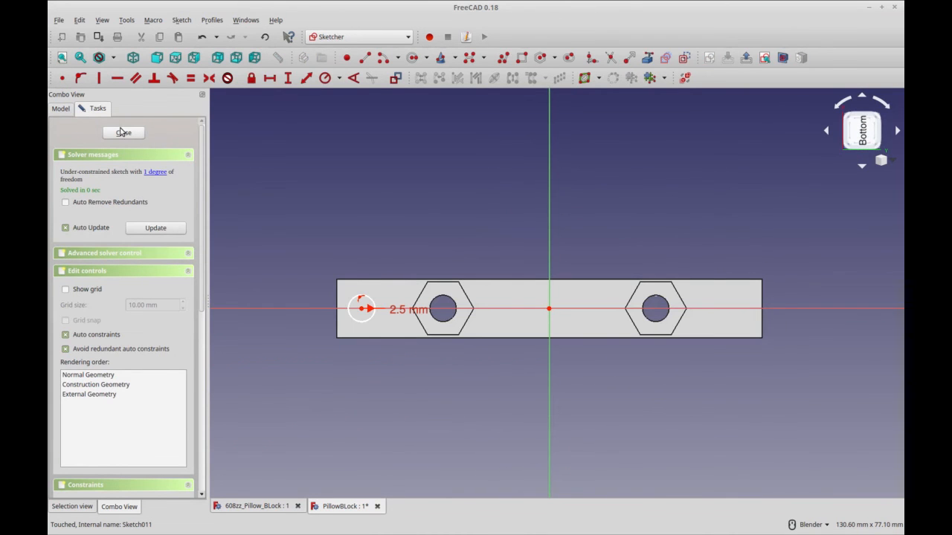
left_click(124, 132)
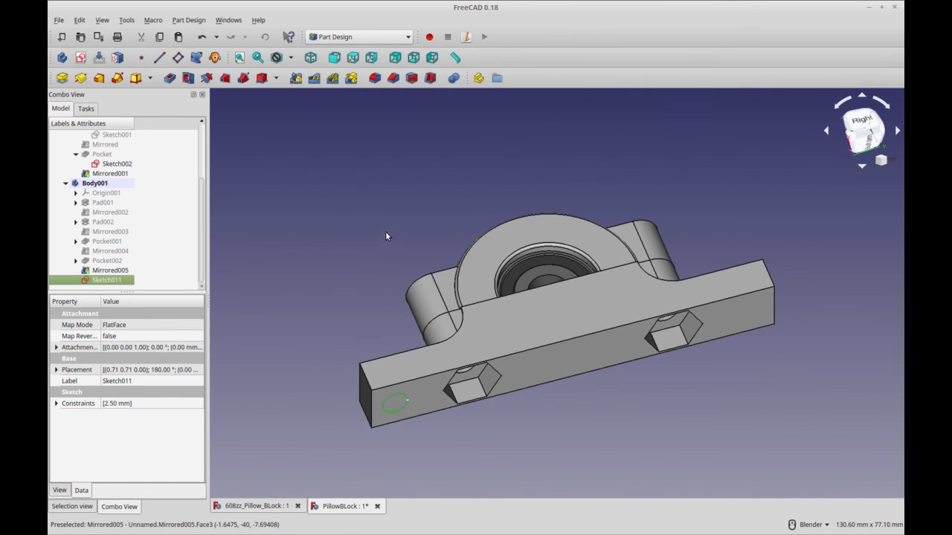
Pocket the circle sketch near the end of the base through all to cut a mounting hole
left_click(169, 80)
middle_click_drag(383, 316, 652, 433)
left_click(162, 177)
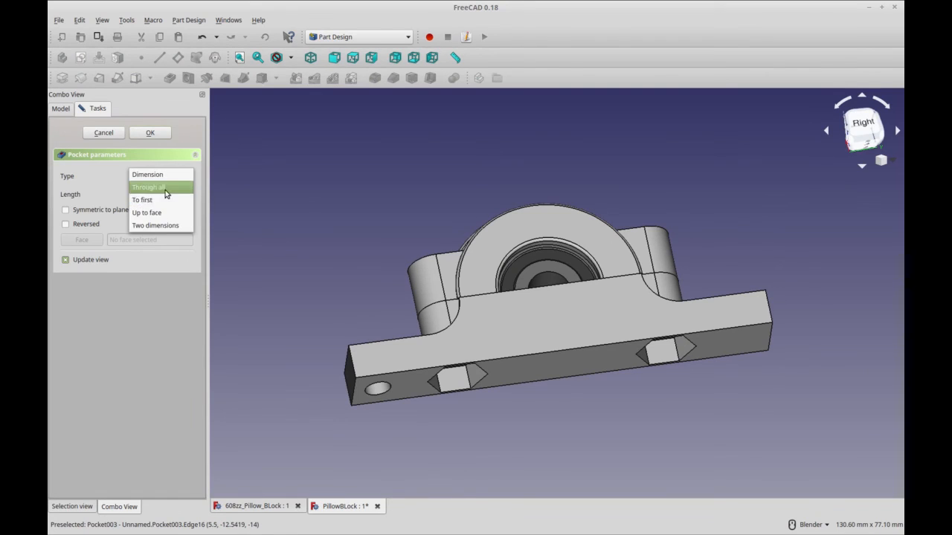
left_click(166, 188)
key("Return")
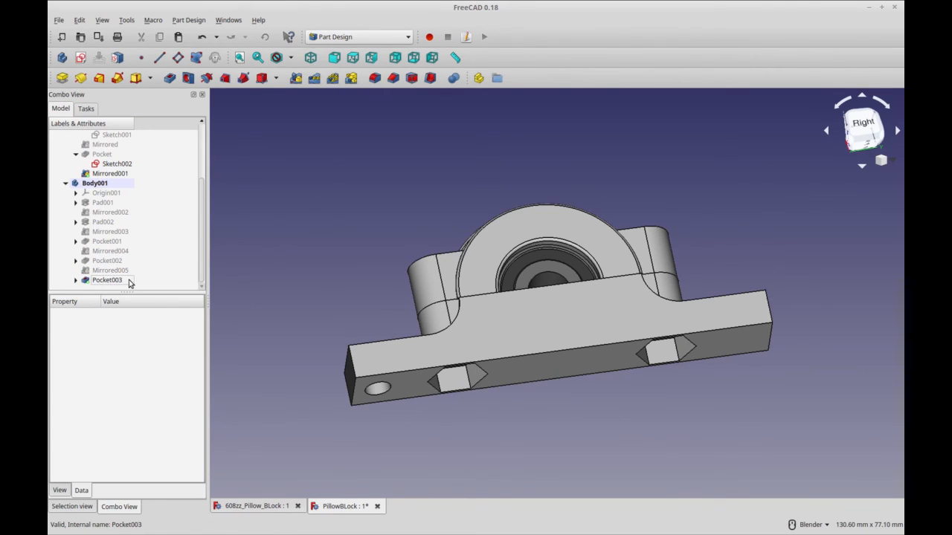
Mirror the mounting hole pocket about the vertical sketch axis to the opposite end of the base
left_click(127, 281)
left_click(296, 78)
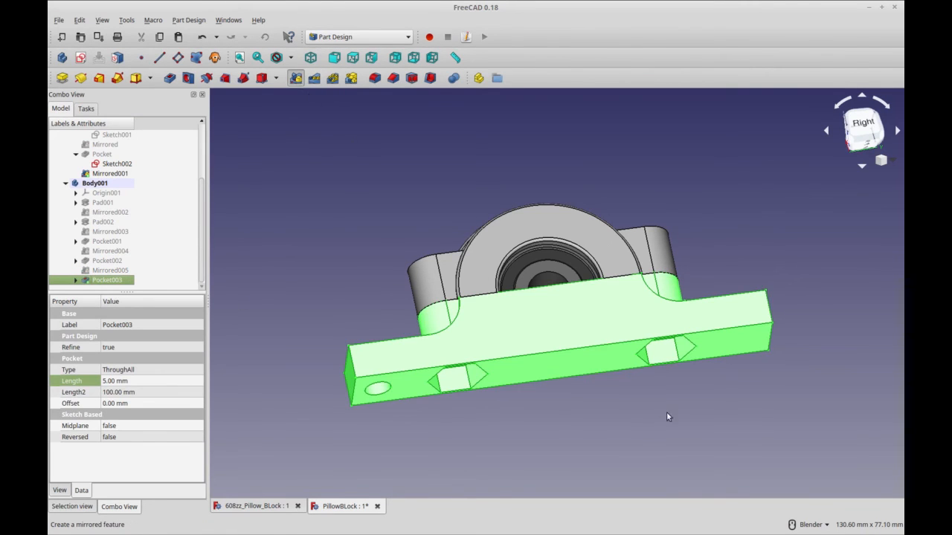
middle_click_drag(671, 407, 622, 477)
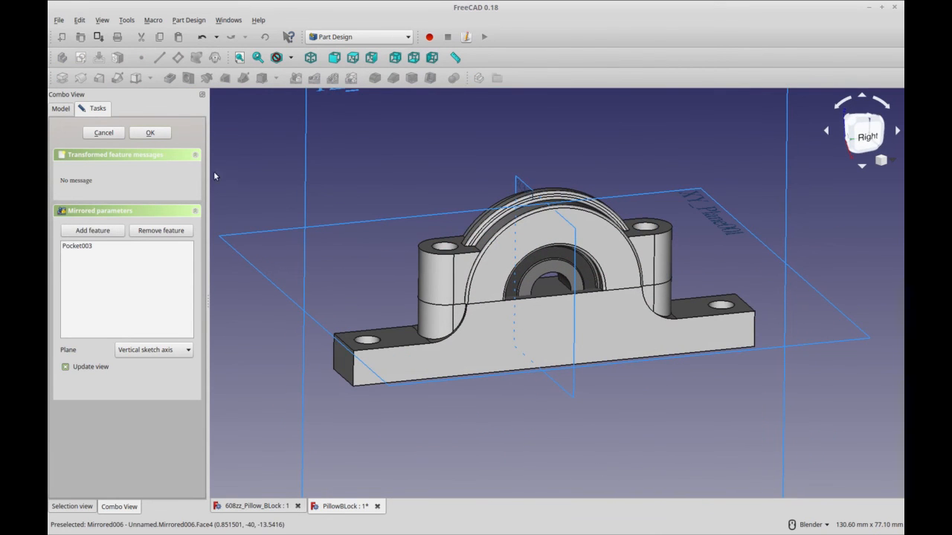
key("Return")
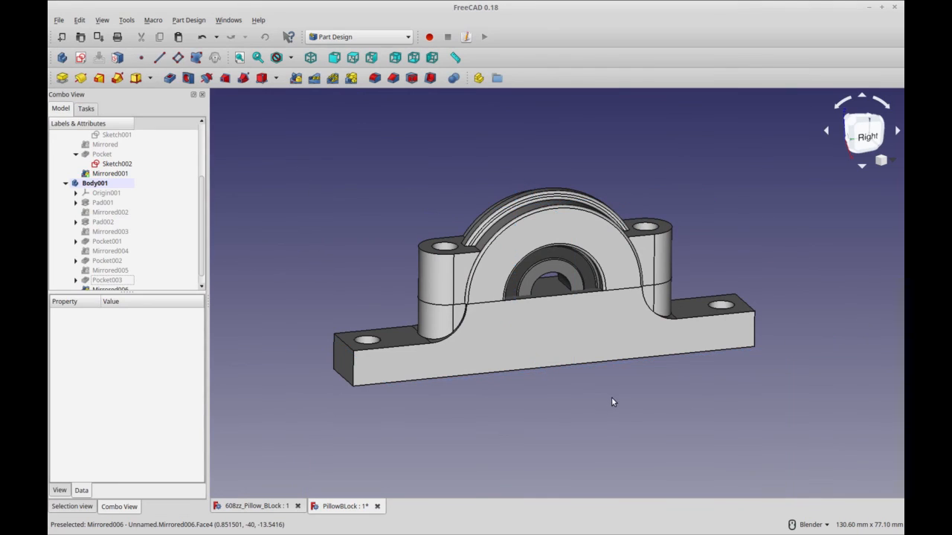
middle_click_drag(574, 419, 574, 426)
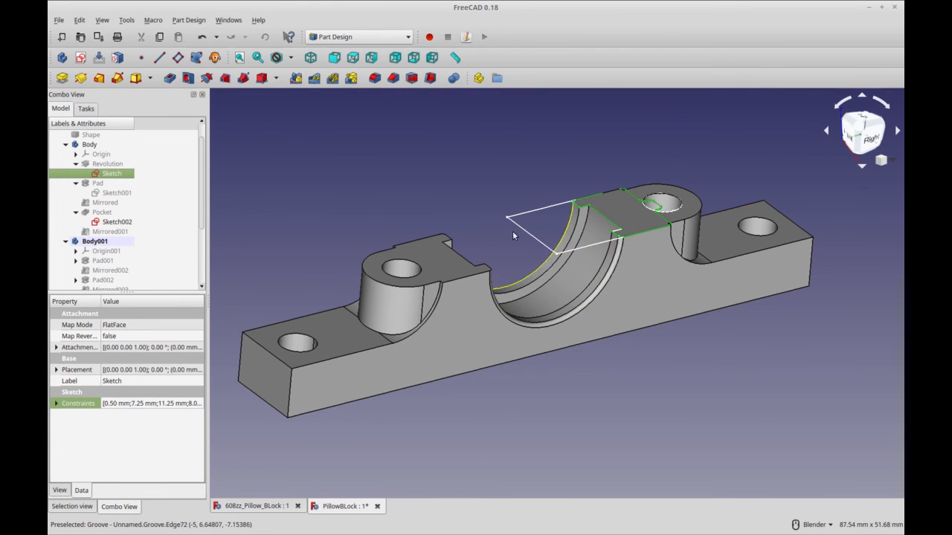
Open the profile sketch of the base's bearing groove for editing
scroll(594, 363, "down", 2)
middle_click_drag(594, 363, 620, 303, "shift")
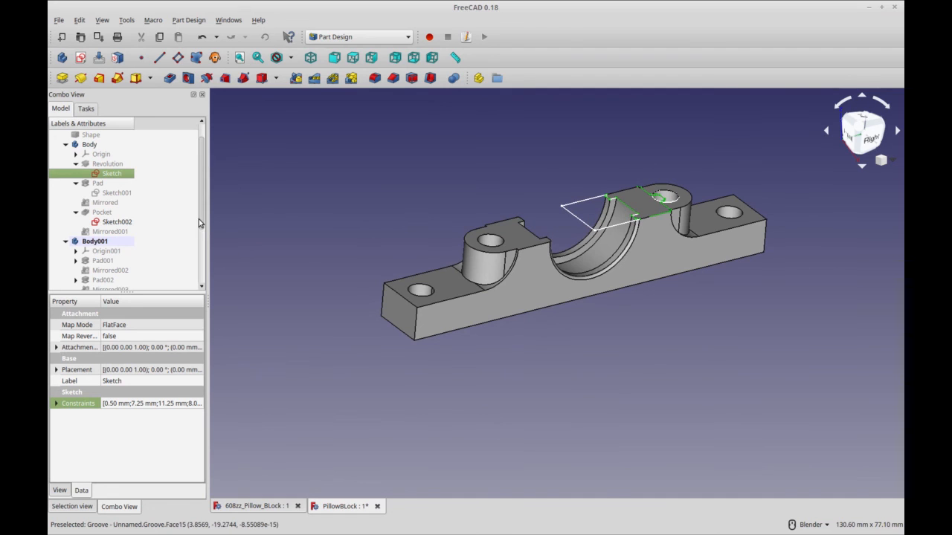
scroll(199, 219, "down", 3)
left_click(128, 281)
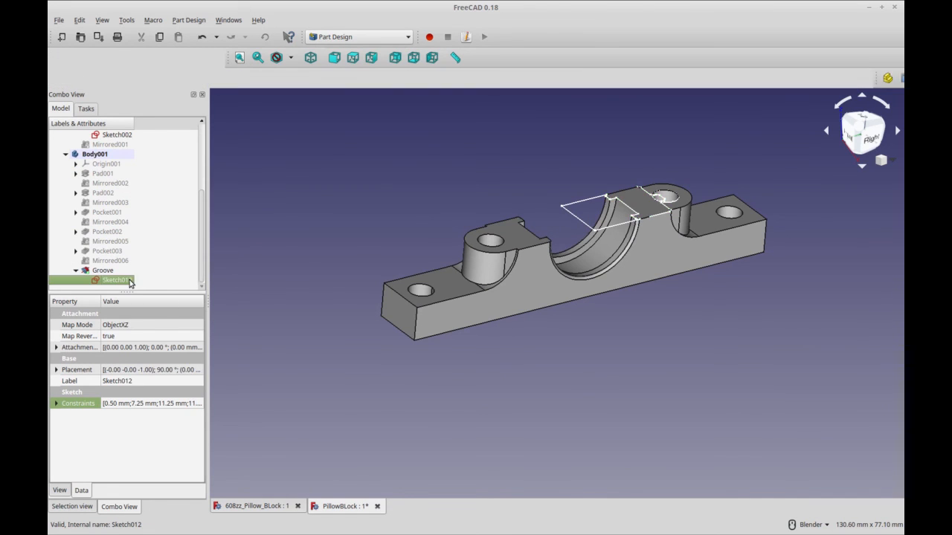
double_click(128, 280)
scroll(590, 386, "up", 4)
middle_click_drag(601, 357, 583, 511, "shift")
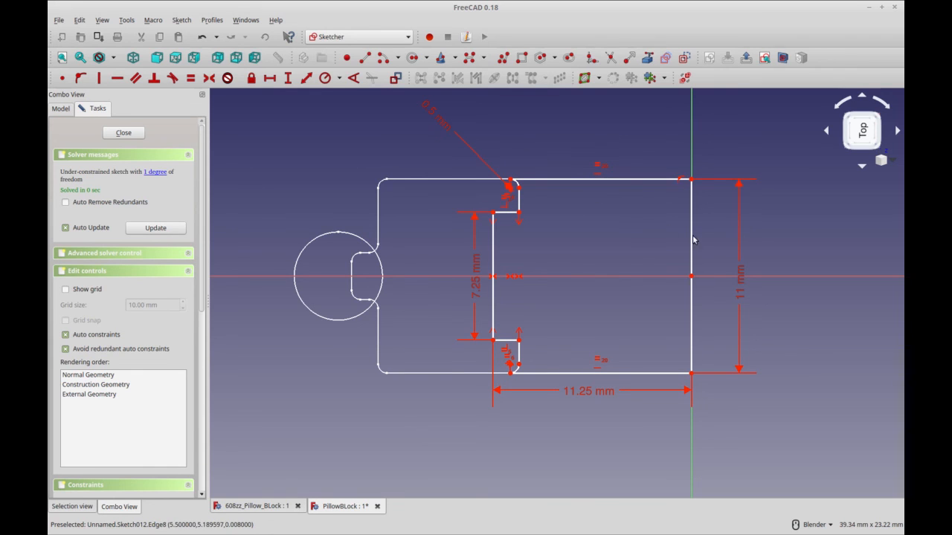
Constrain the horizontal length of the groove profile's upper edge to 10.25 mm and close the sketch
left_click(596, 397)
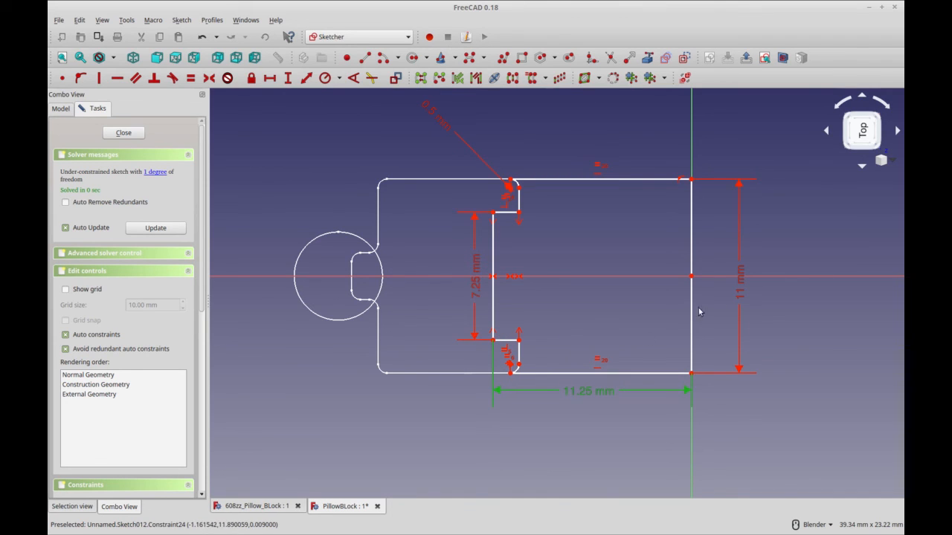
left_click(604, 182)
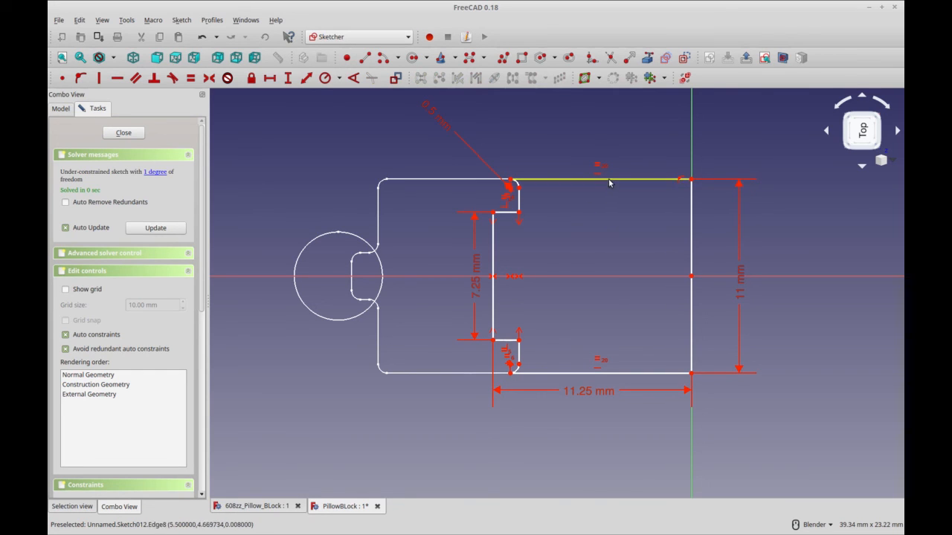
left_click(608, 179)
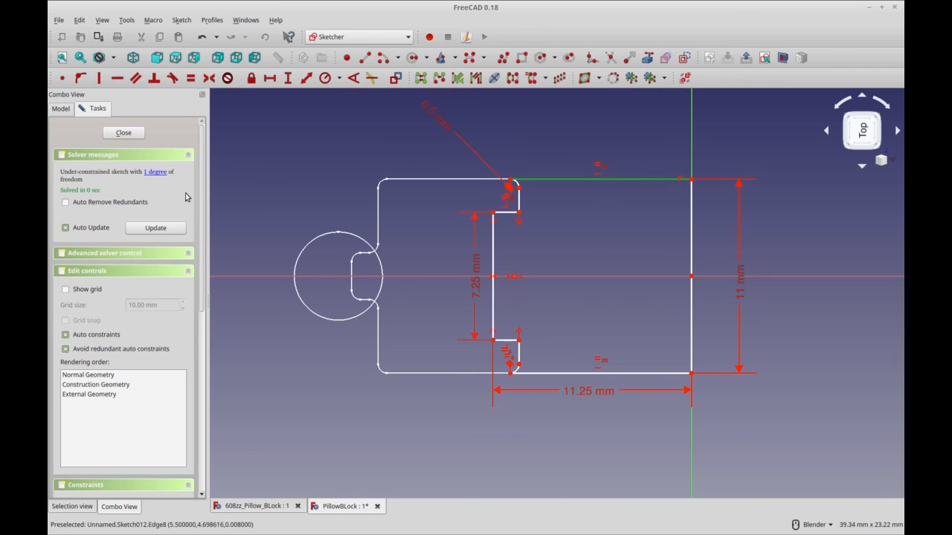
left_click(270, 78)
left_click(538, 232)
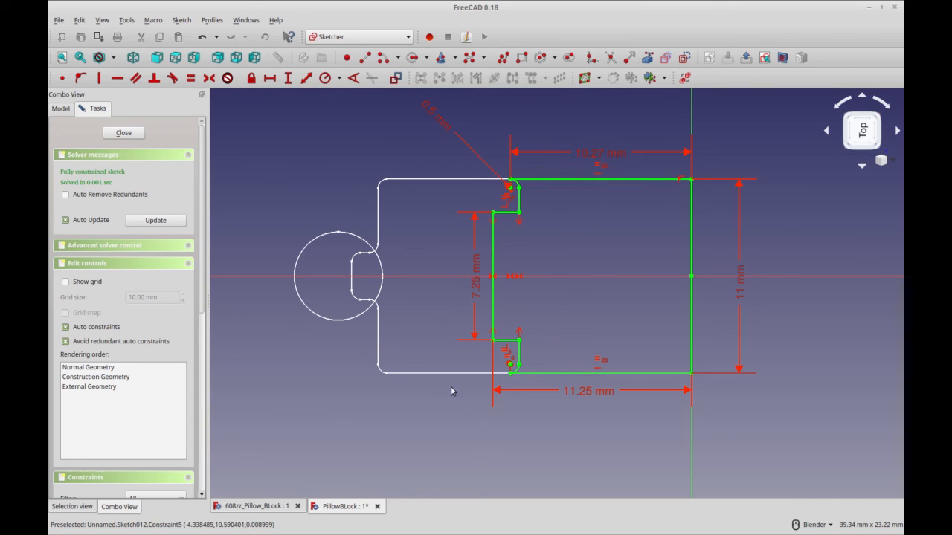
left_click(127, 133)
middle_click_drag(588, 370, 727, 303)
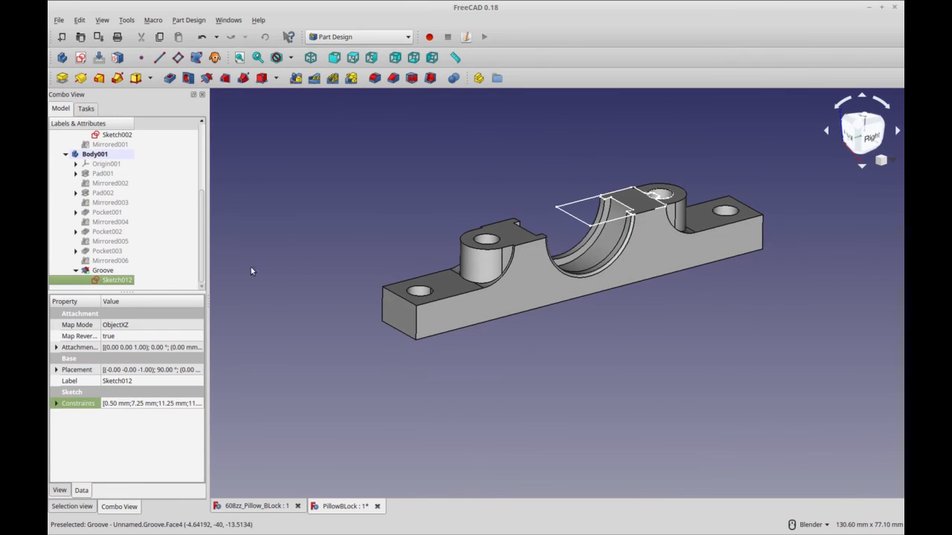
Delete the groove feature from the base body while keeping its profile sketch
key("F2")
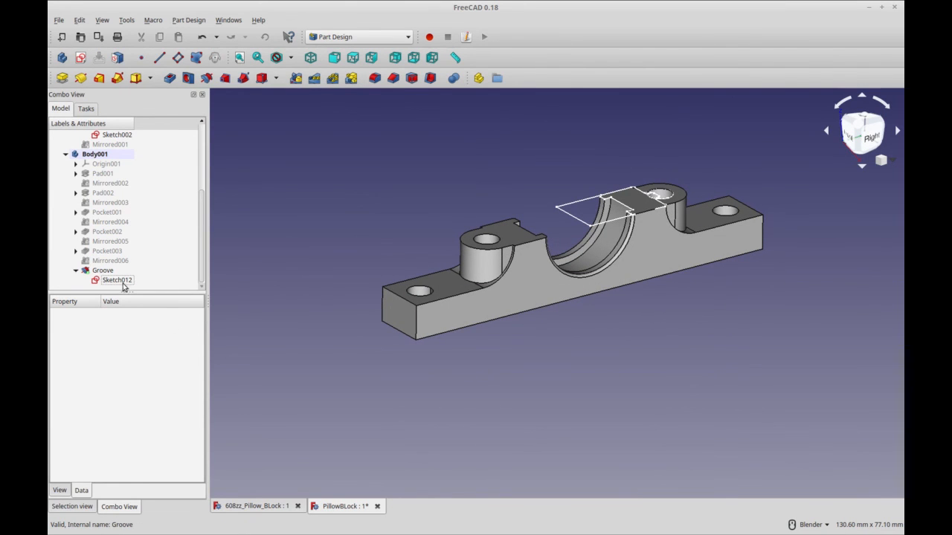
left_click(96, 271)
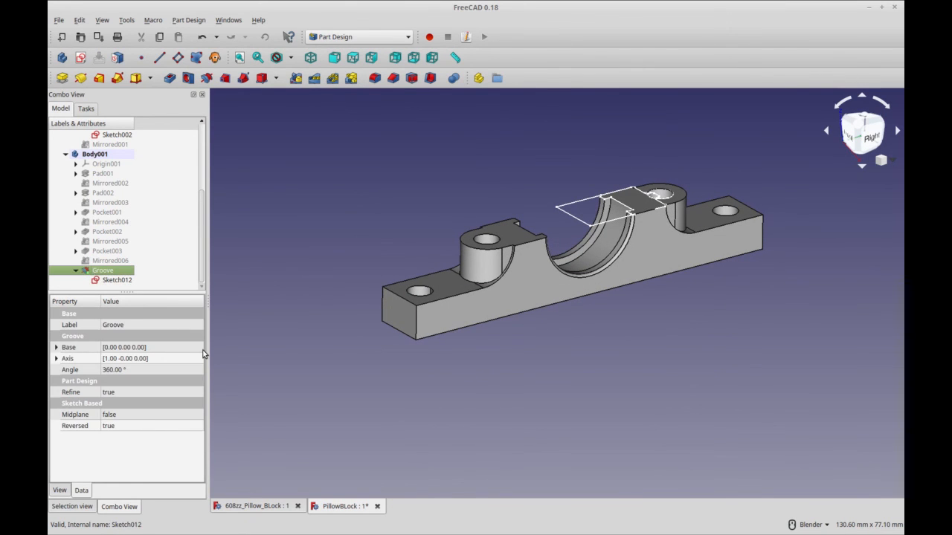
left_click(223, 394)
left_click(85, 271)
key("Delete")
Recreate the bearing groove by revolving the profile sketch 360° about the vertical sketch axis, reversed
left_click(124, 281)
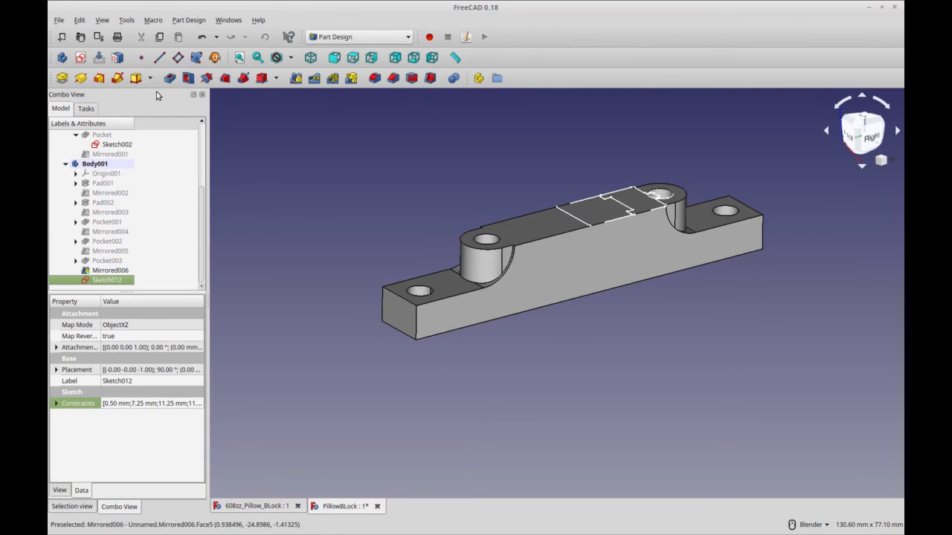
left_click(209, 80)
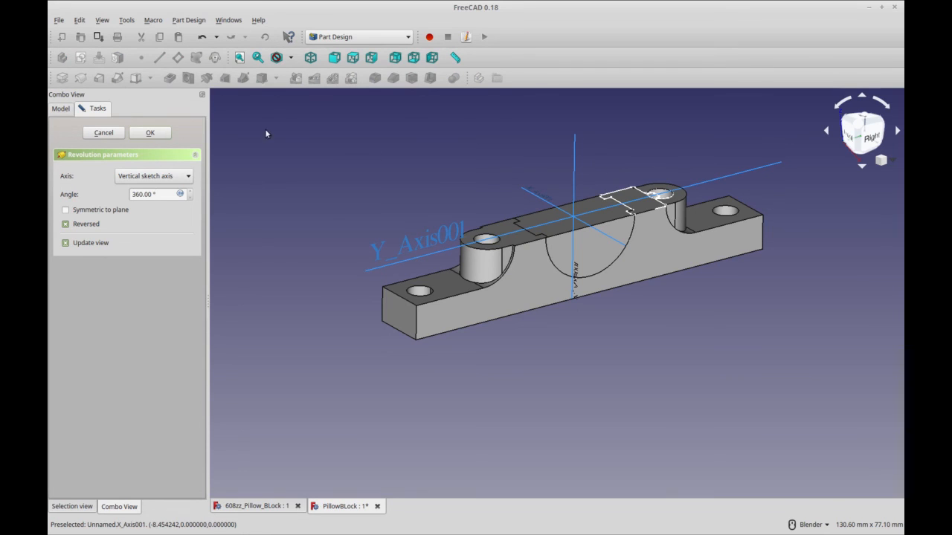
left_click(152, 134)
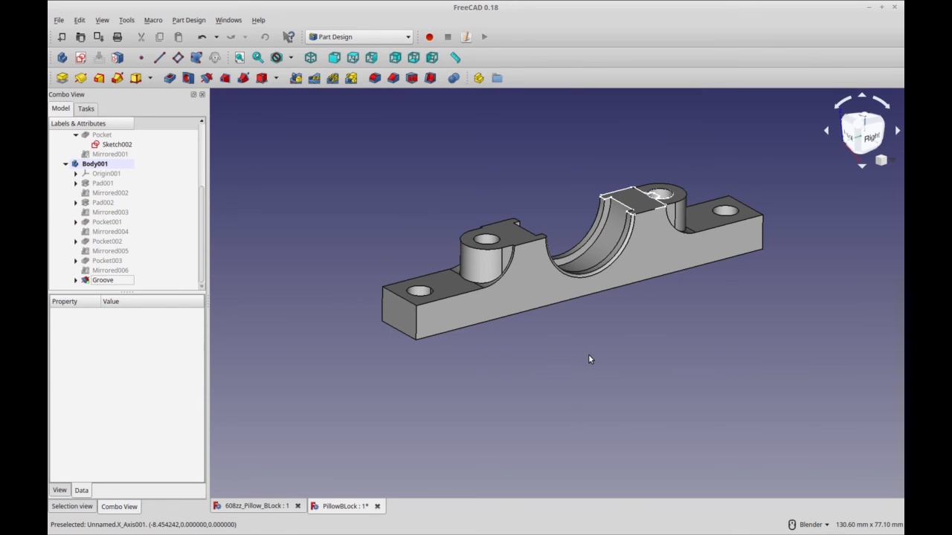
Select the four vertical corner edges at both ends of the base and start a fillet on them
middle_click_drag(588, 356, 587, 369, "shift")
middle_click_drag(548, 403, 419, 368)
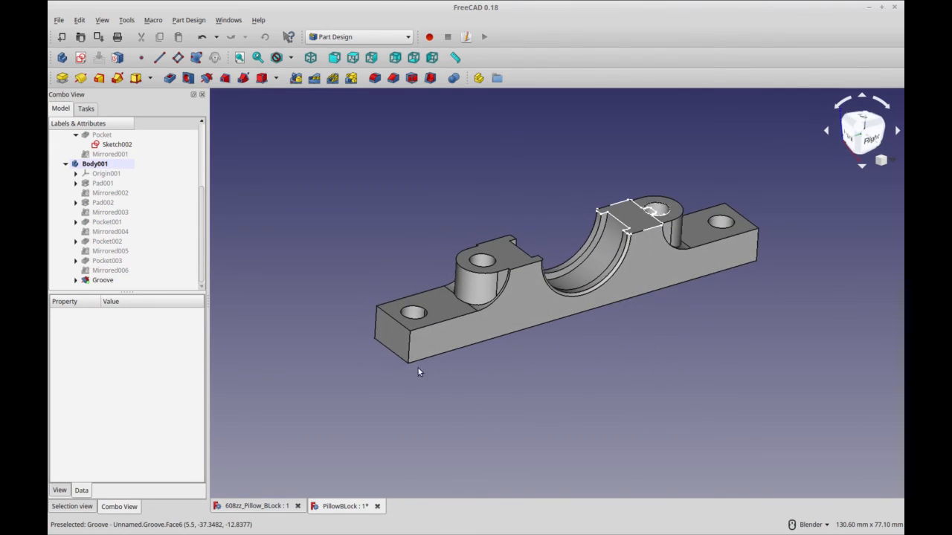
left_click(408, 352)
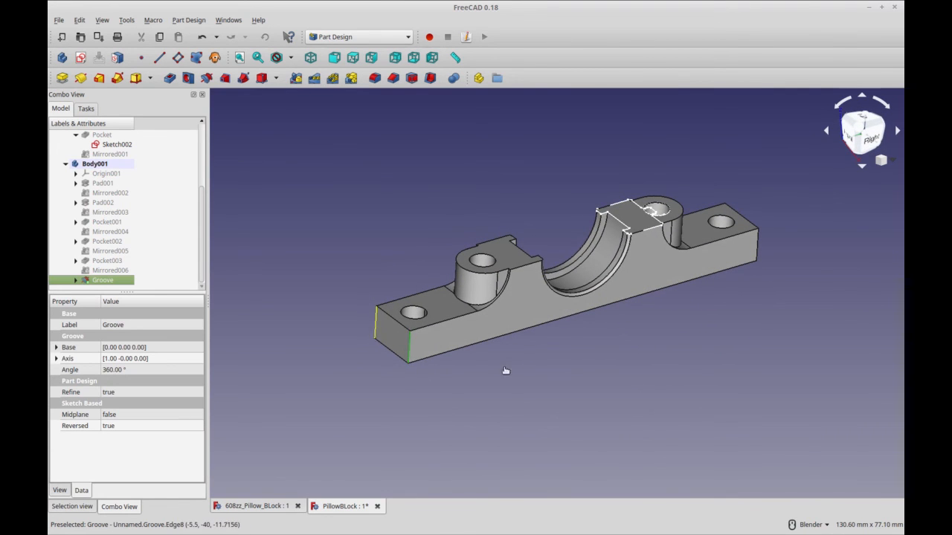
key("3")
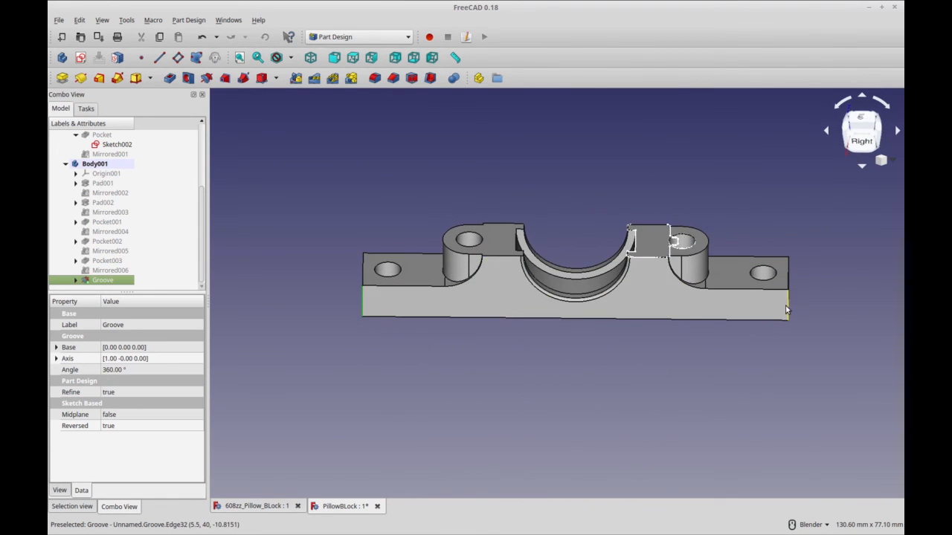
middle_click_drag(860, 333, 788, 351)
left_click(783, 339, "ctrl")
left_click(375, 79)
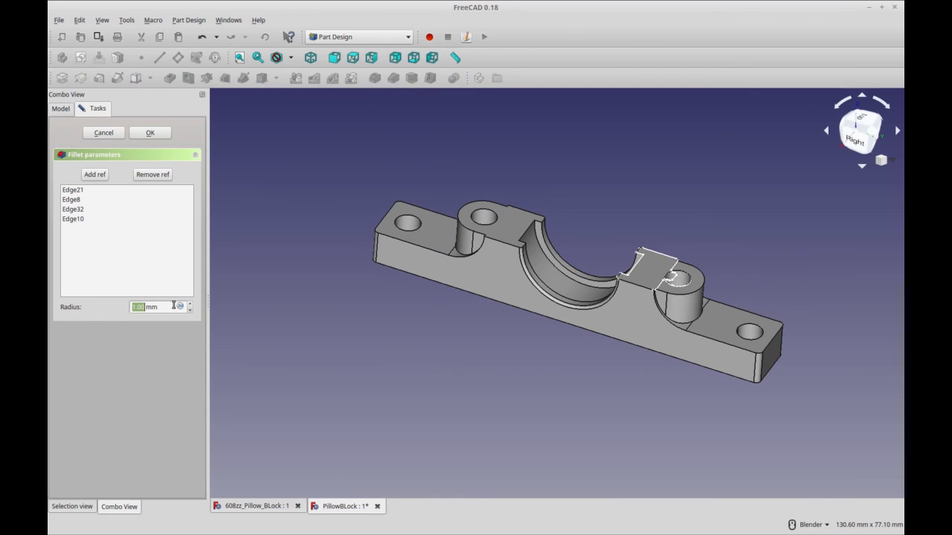
Set the corner fillet's radius to 5 mm and apply it
left_click(190, 304)
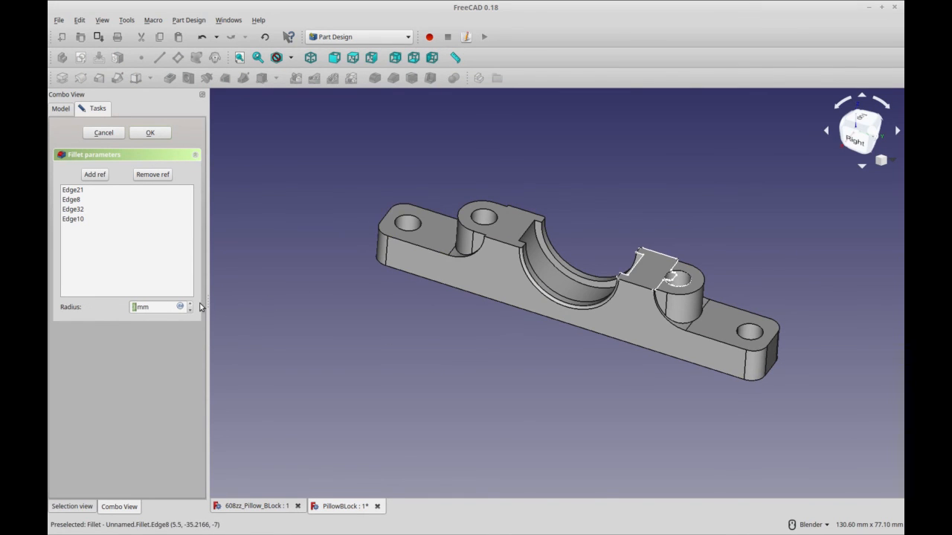
middle_click_drag(264, 331, 389, 336)
left_click(189, 305)
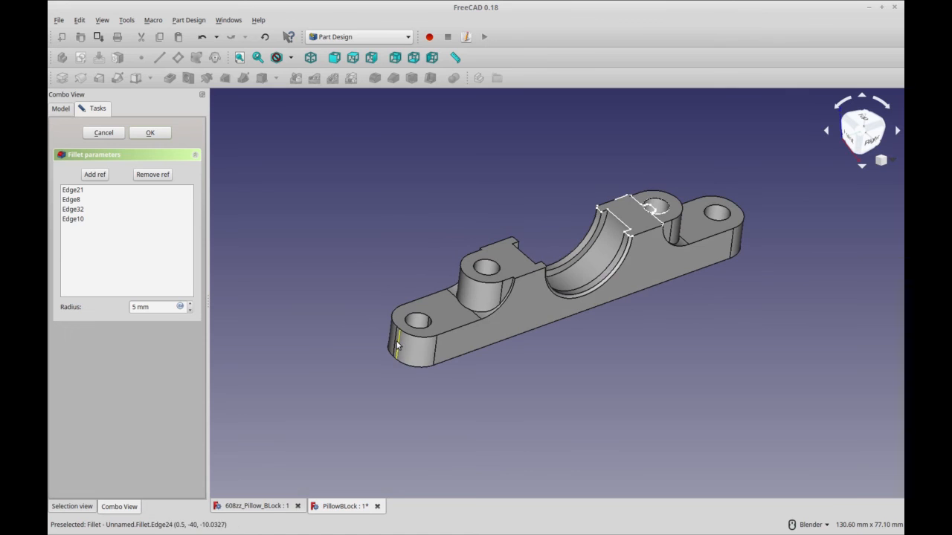
middle_click_drag(569, 382, 567, 397)
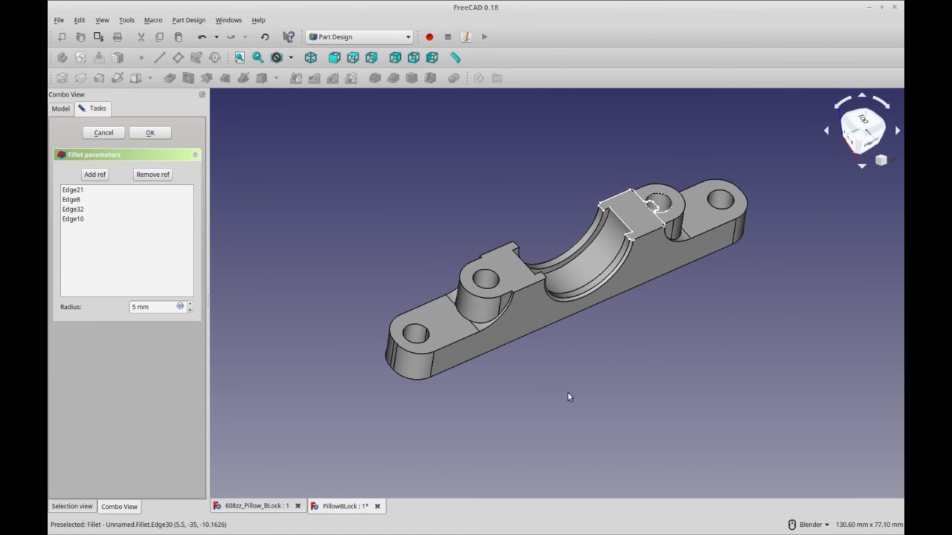
left_click(191, 308)
middle_click_drag(548, 384, 531, 351)
left_click(149, 134)
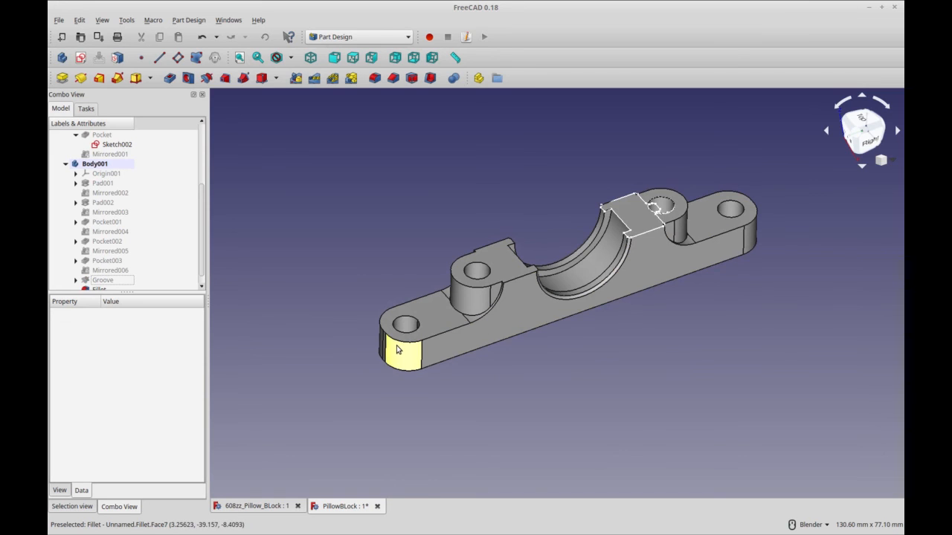
Fillet the upper edge of the mounting flange at one end of the base with a 0.25 mm radius
middle_click_drag(461, 379, 498, 383)
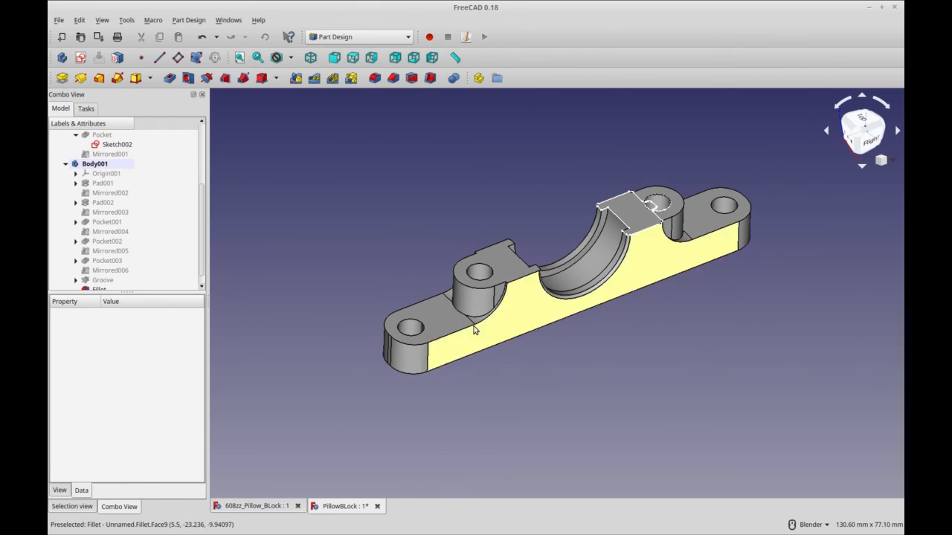
left_click(471, 328)
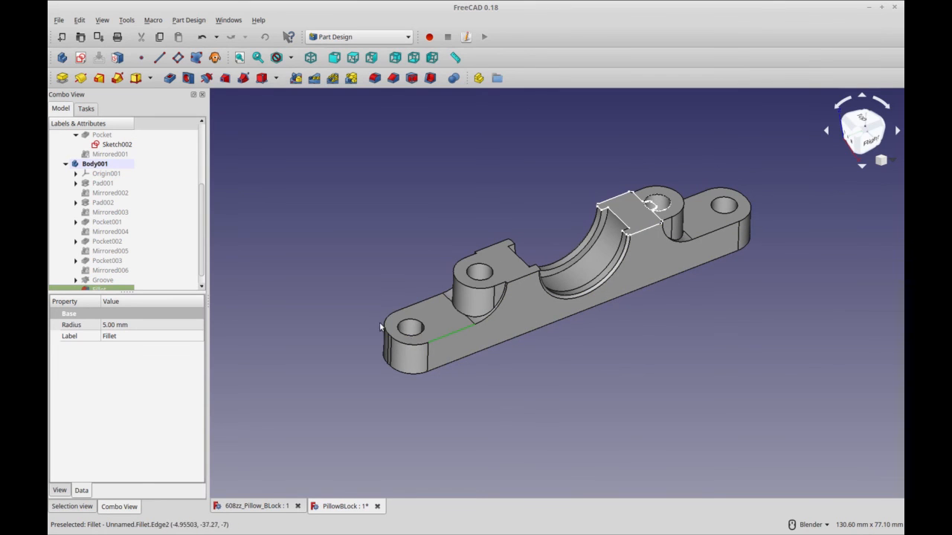
scroll(595, 367, "down", 1)
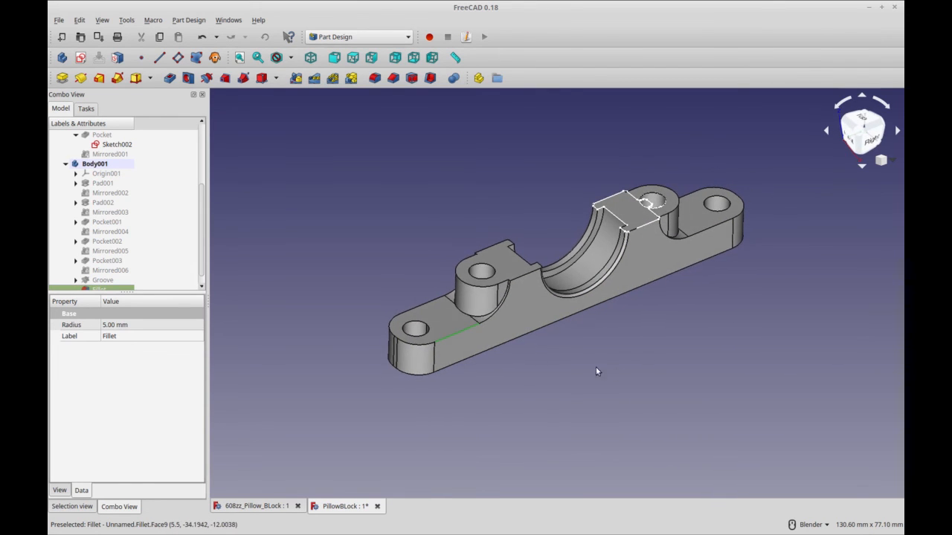
left_click(373, 80)
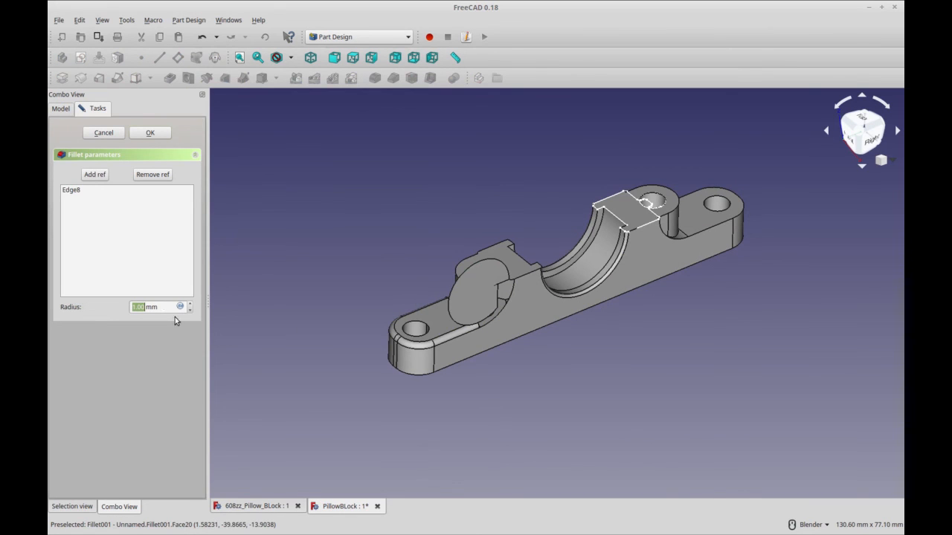
key("BackSpace")
type(".25")
middle_click_drag(510, 391, 557, 371)
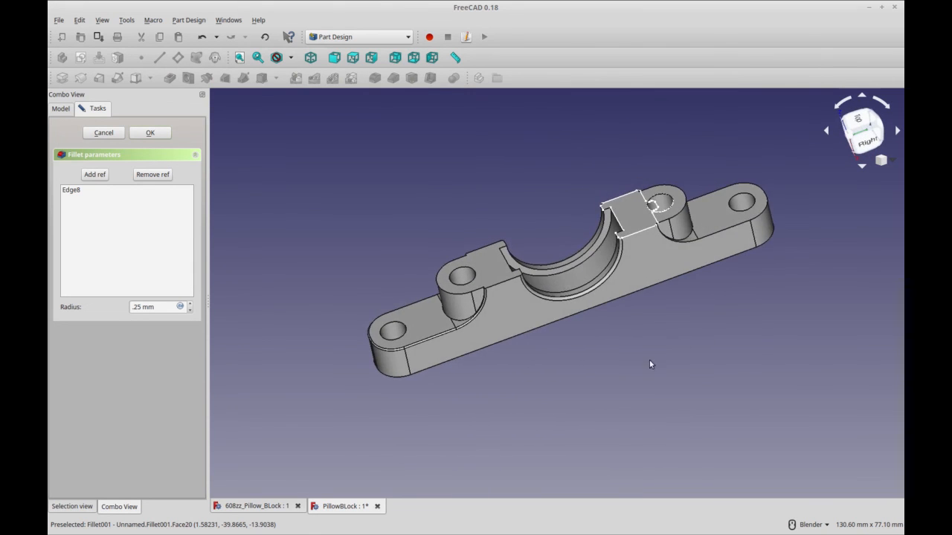
middle_click_drag(649, 364, 609, 407, "shift")
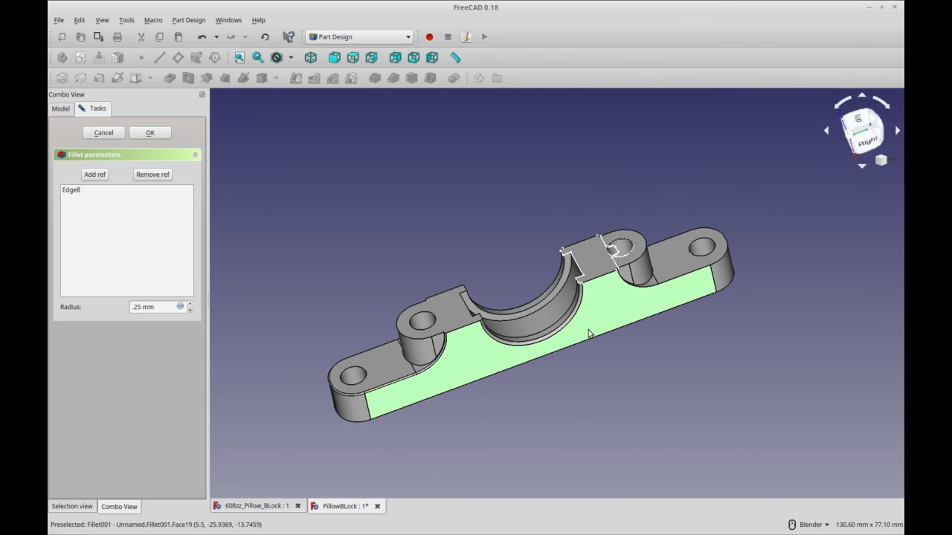
Add the matching upper edge of the opposite mounting flange to the 0.25 mm fillet
left_click(97, 175)
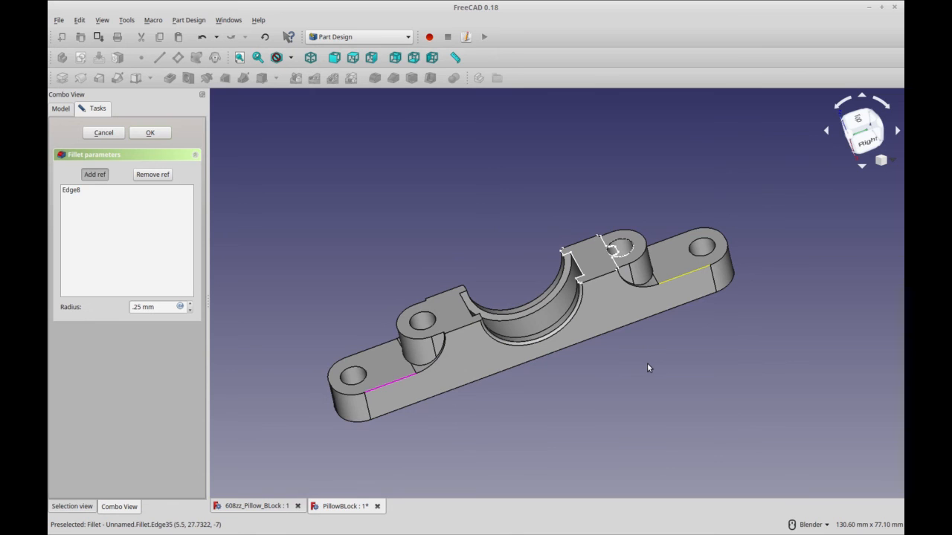
left_click(680, 275)
middle_click_drag(688, 369, 550, 397)
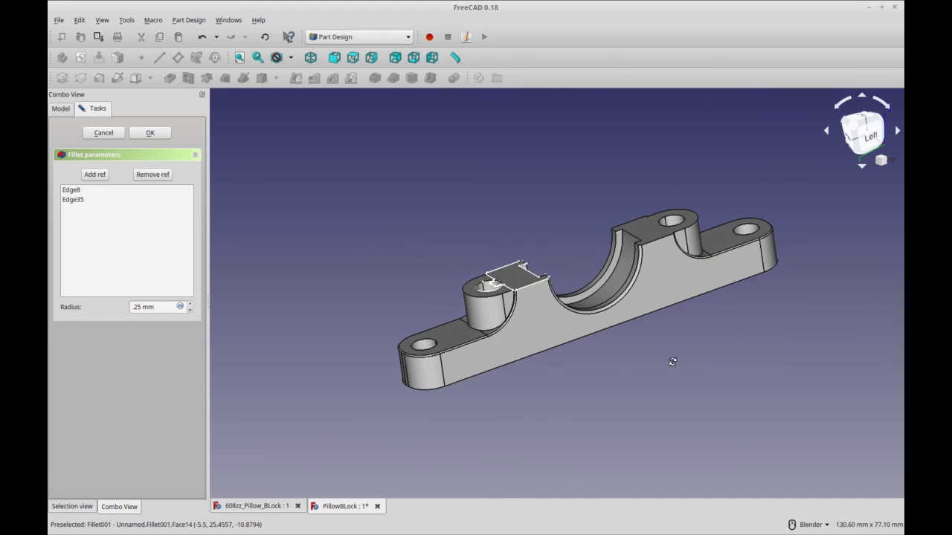
middle_click_drag(671, 362, 651, 394)
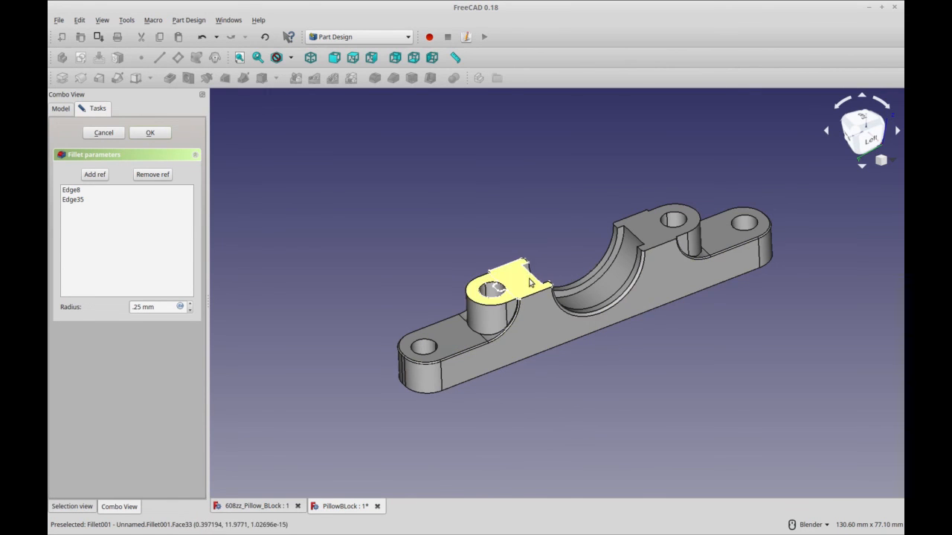
middle_click_drag(666, 415, 569, 415)
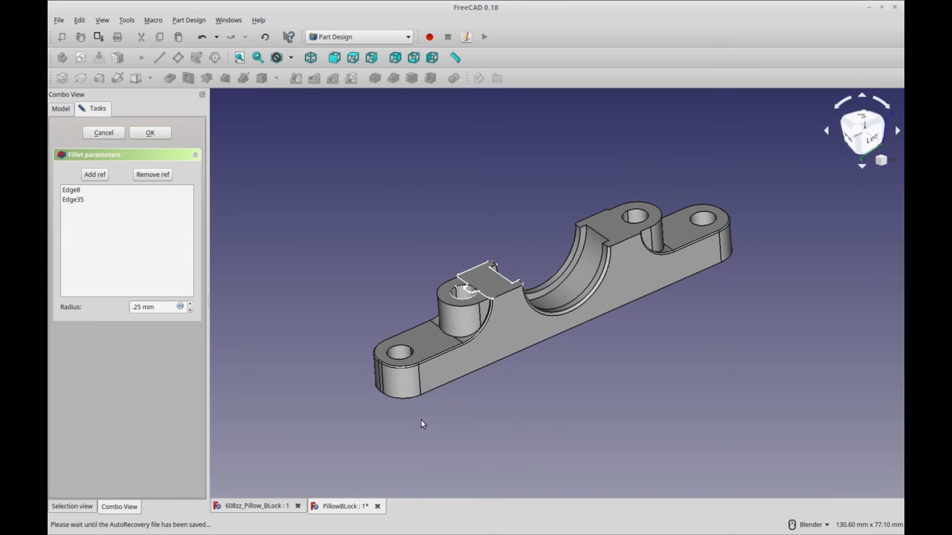
middle_click_drag(322, 403, 335, 404)
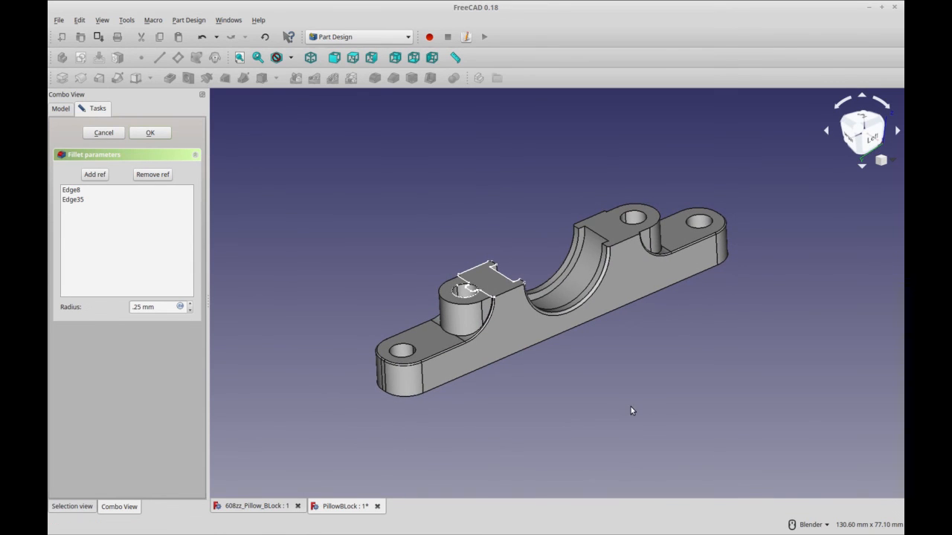
middle_click_drag(666, 411, 656, 422)
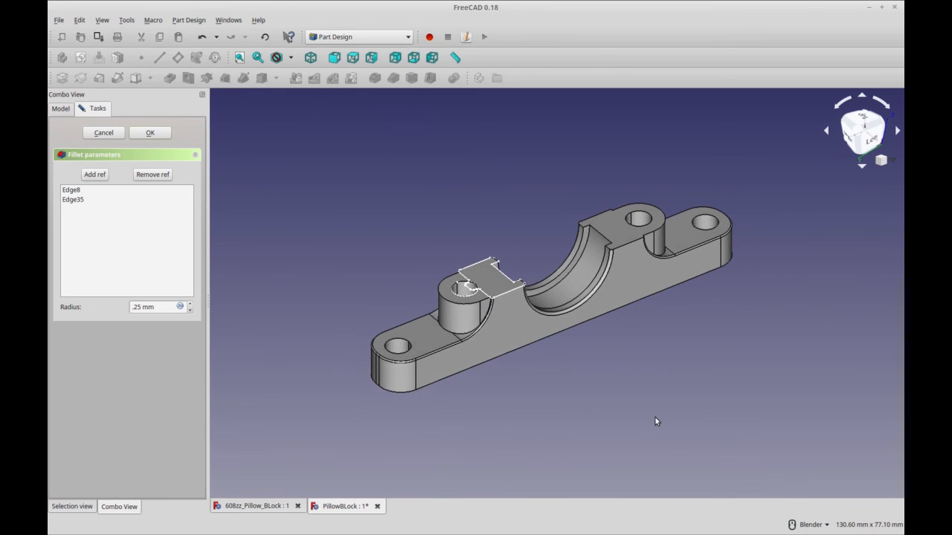